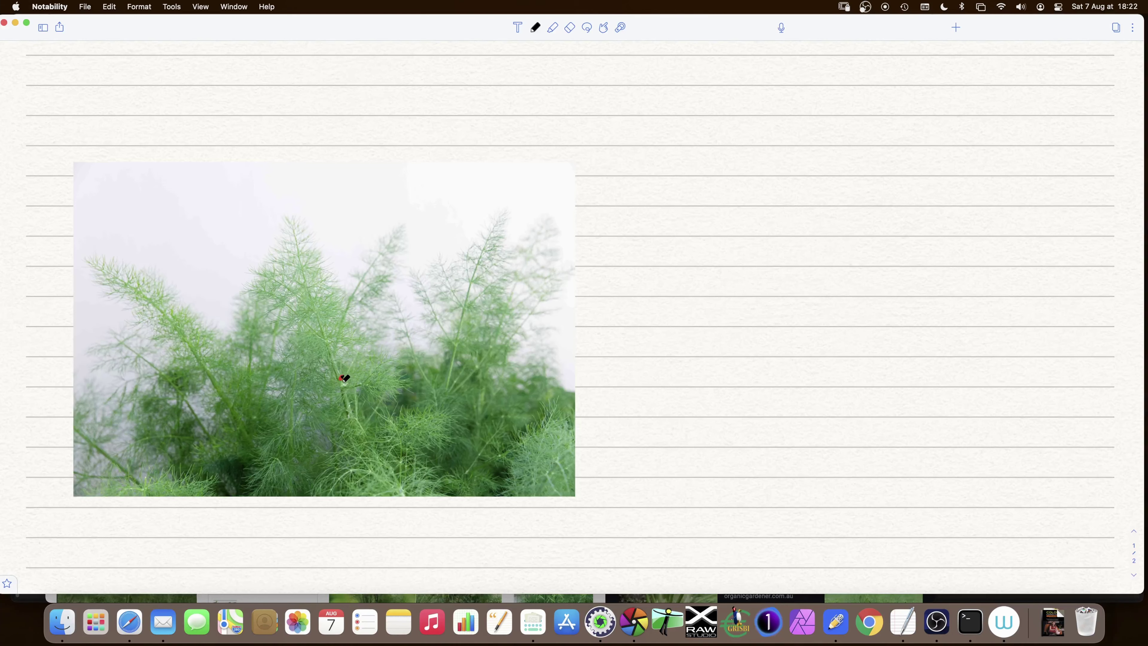
Draw a yellow sun with short rays around it above the photo's upper right area using the pen
click(537, 28)
click(537, 29)
click(535, 28)
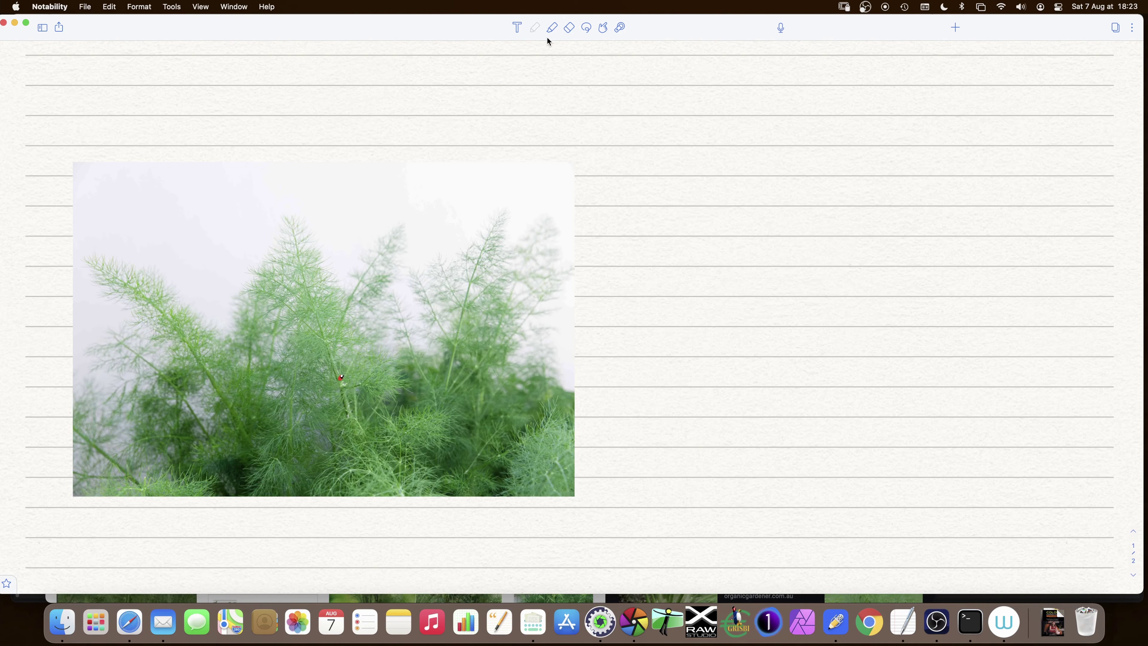
click(536, 27)
click(546, 69)
mouse_move(567, 78)
mouse_down()
mouse_move(590, 97)
mouse_move(567, 79)
mouse_move(520, 75)
mouse_move(510, 112)
mouse_up()
mouse_move(550, 113)
mouse_down()
mouse_move(536, 136)
mouse_move(573, 146)
mouse_up()
mouse_move(593, 120)
mouse_down()
mouse_move(619, 127)
mouse_move(646, 87)
mouse_up()
mouse_move(627, 83)
mouse_down()
mouse_move(647, 64)
mouse_move(610, 70)
mouse_up()
drag(571, 48, 569, 61)
Draw four long yellow rays from the sun down onto the tops of the fennel, with arrowheads on the two leftmost
drag(568, 150, 503, 239)
drag(521, 130, 439, 220)
drag(487, 113, 420, 168)
drag(339, 227, 328, 235)
drag(471, 109, 210, 254)
Draw yellow arrows passing through the foliage and deflecting towards the ladybird
click(535, 27)
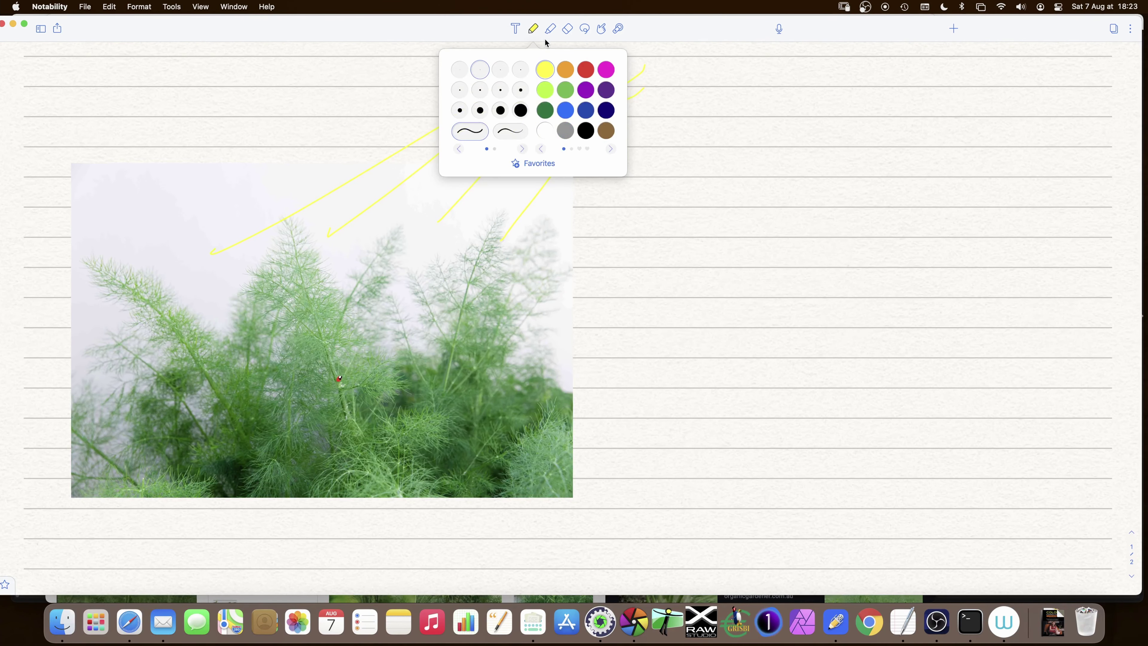
click(535, 30)
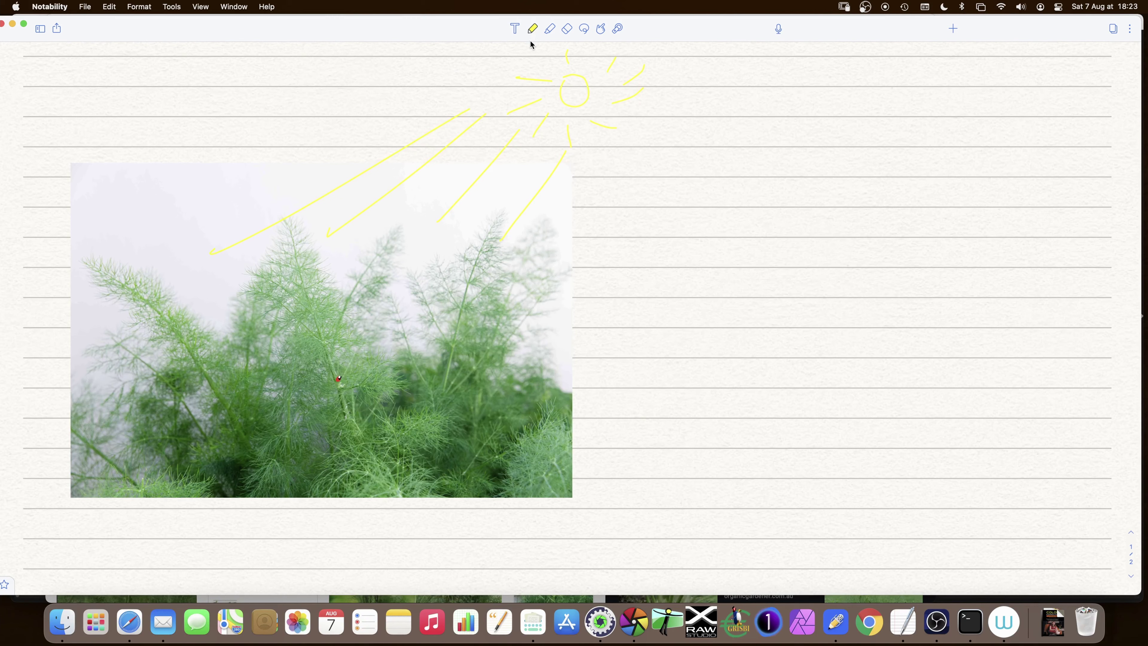
scroll(403, 344, up, 5)
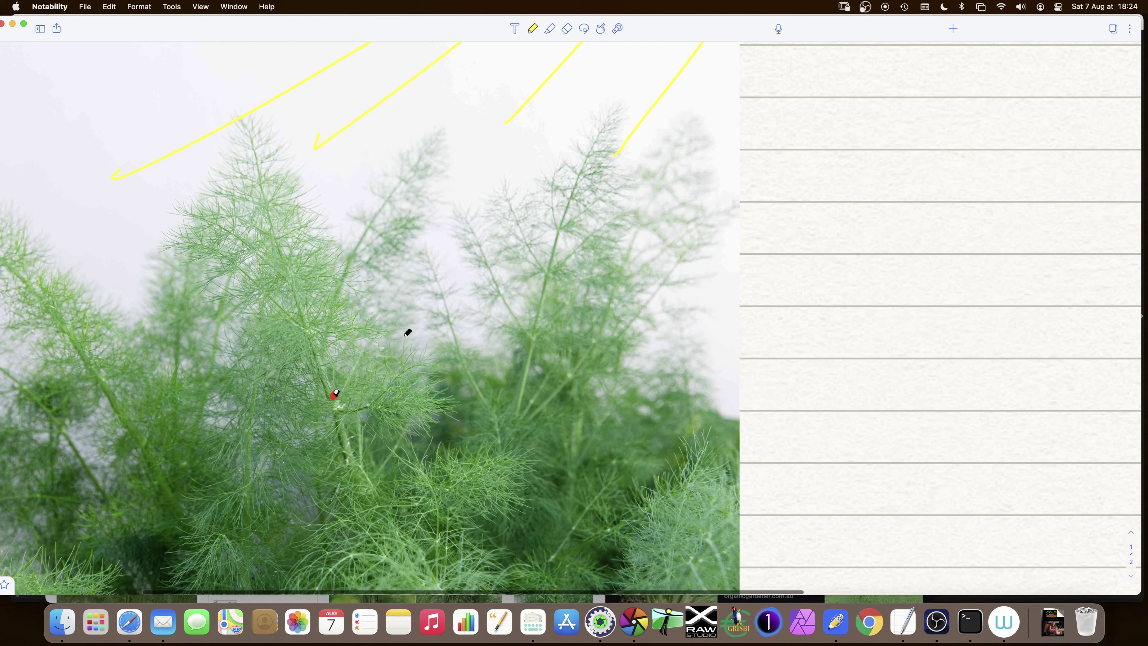
mouse_move(411, 320)
mouse_down()
mouse_move(371, 402)
mouse_move(382, 397)
mouse_up()
drag(366, 404, 344, 406)
mouse_move(403, 238)
mouse_down()
mouse_move(319, 305)
mouse_move(334, 377)
mouse_up()
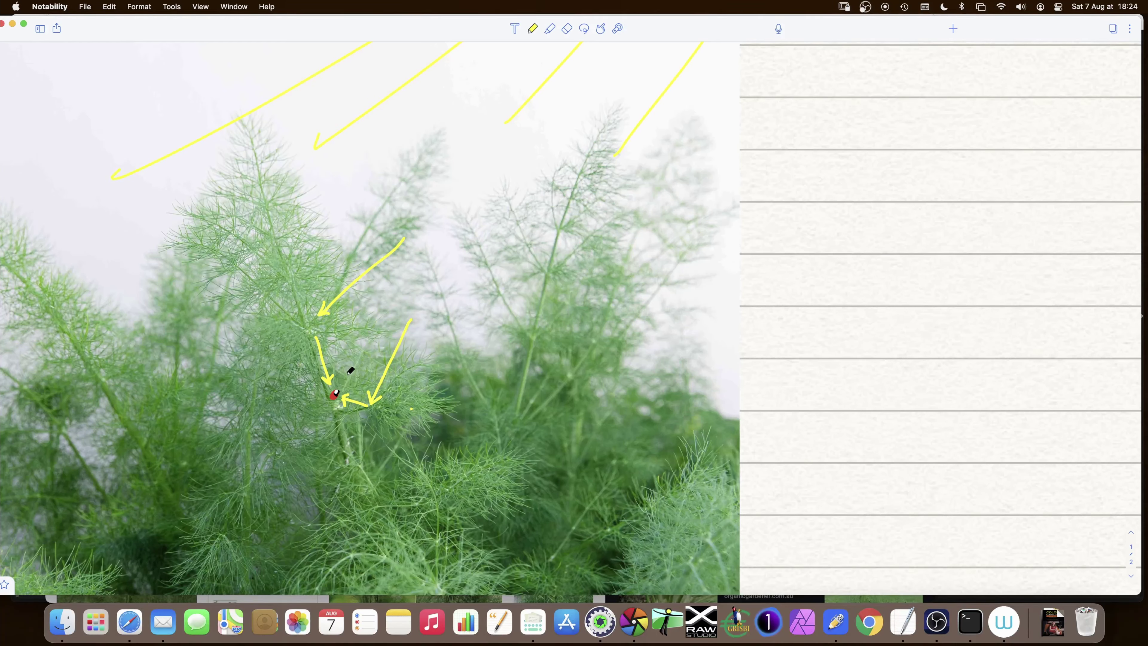
Circle the ladybird and its surrounding foliage in magenta
click(532, 30)
click(605, 70)
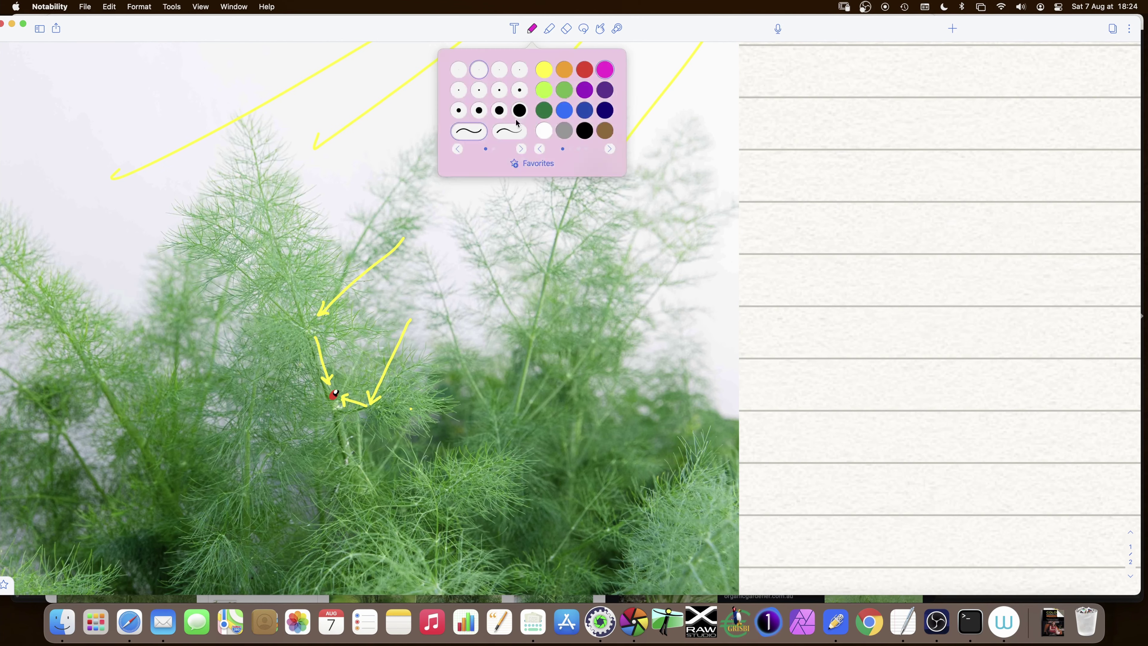
mouse_move(283, 356)
mouse_down()
mouse_move(261, 398)
mouse_move(289, 441)
mouse_move(321, 447)
mouse_move(378, 423)
mouse_move(389, 387)
mouse_move(375, 358)
mouse_move(341, 340)
mouse_move(268, 365)
mouse_up()
Switch the pen to dark purple and mark the ladybird inside the magenta circle
click(532, 30)
click(604, 90)
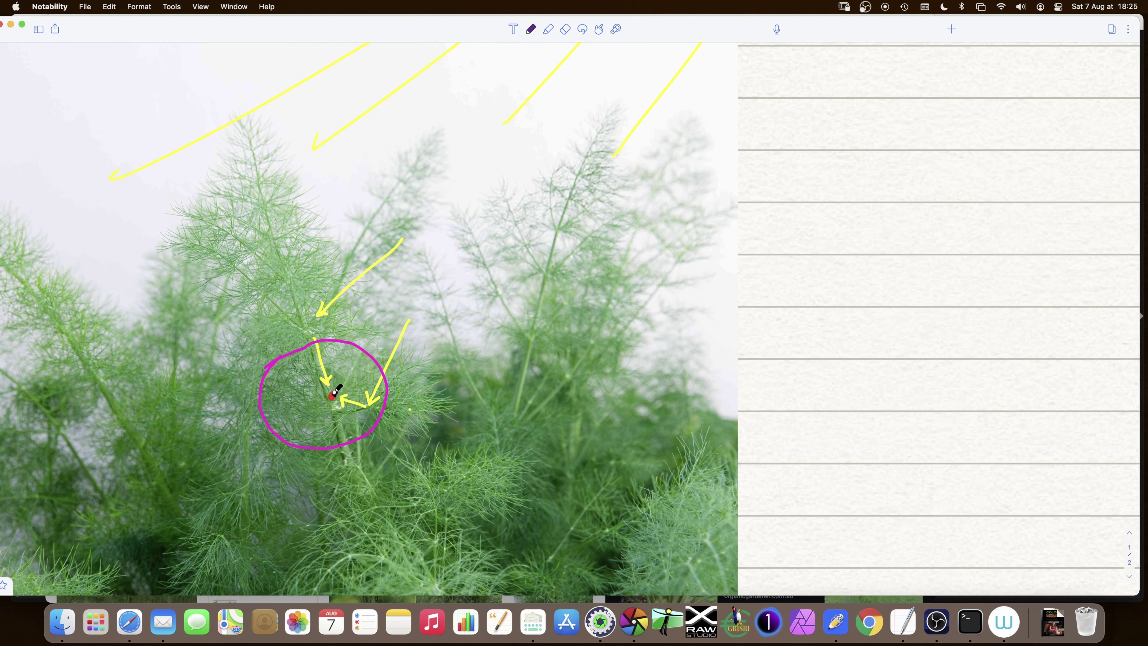
mouse_move(336, 387)
mouse_down()
mouse_move(326, 398)
mouse_move(346, 398)
mouse_move(325, 394)
mouse_up()
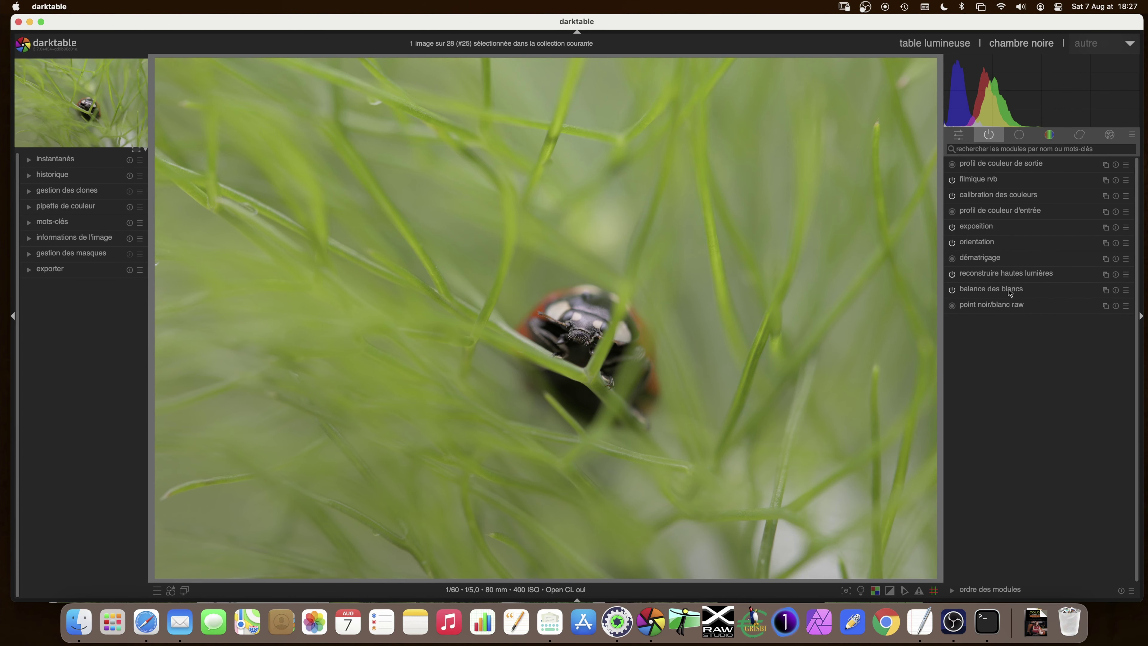
Switch to darktable, show the ladybird photo in colour assessment mode and review the exposition module's settings
key(ctrl+b)
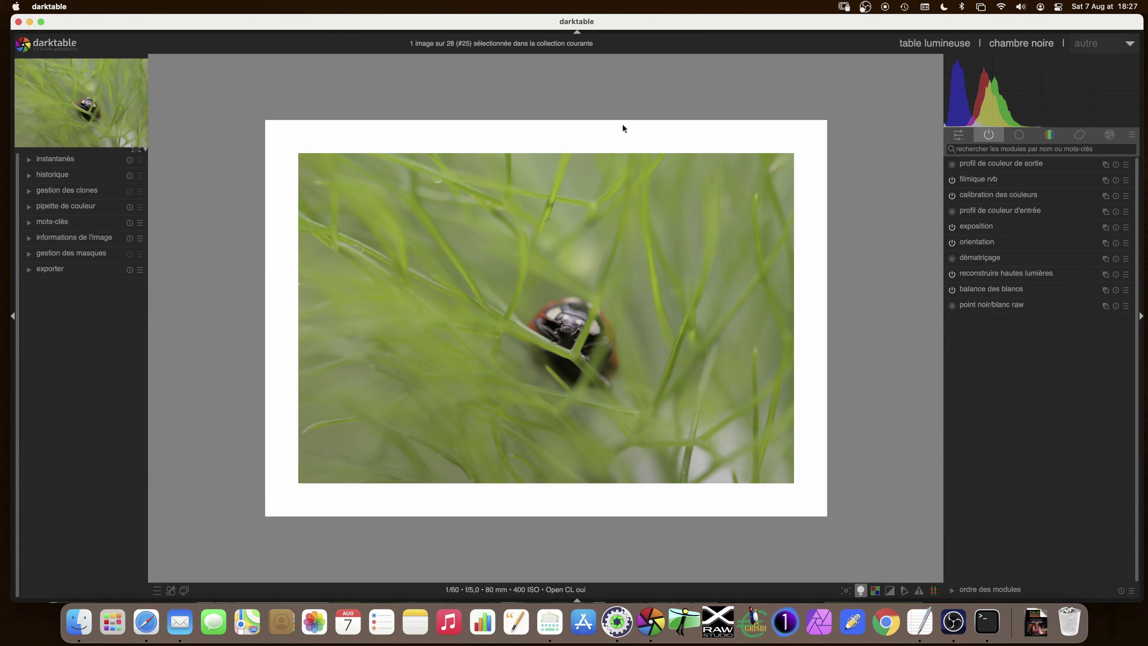
click(979, 229)
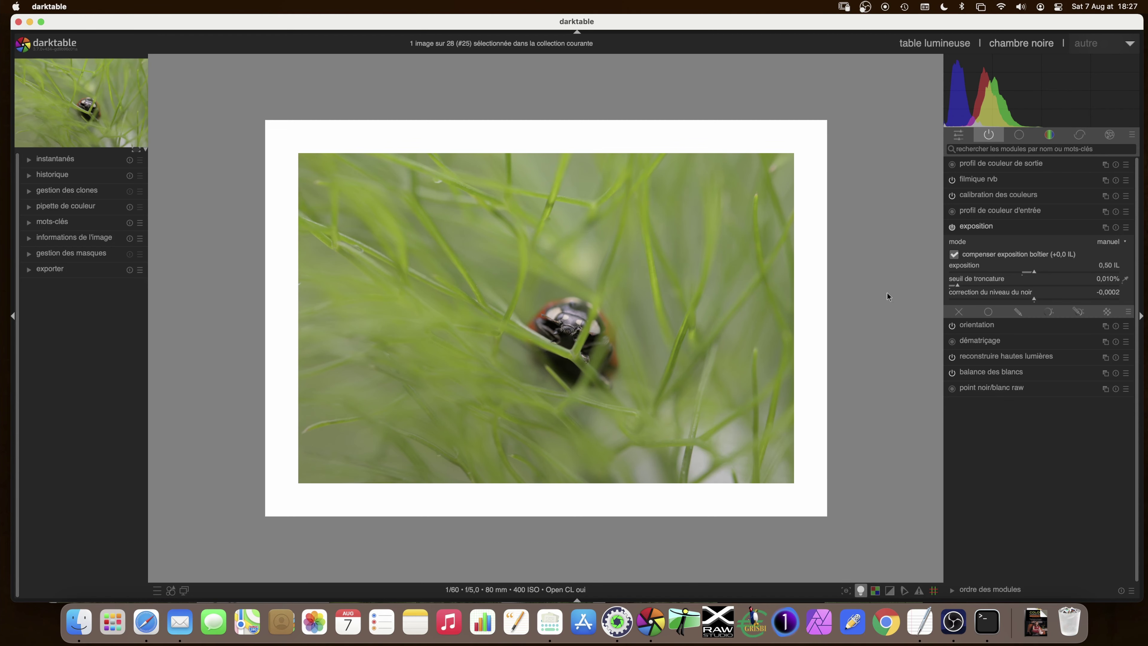
click(975, 228)
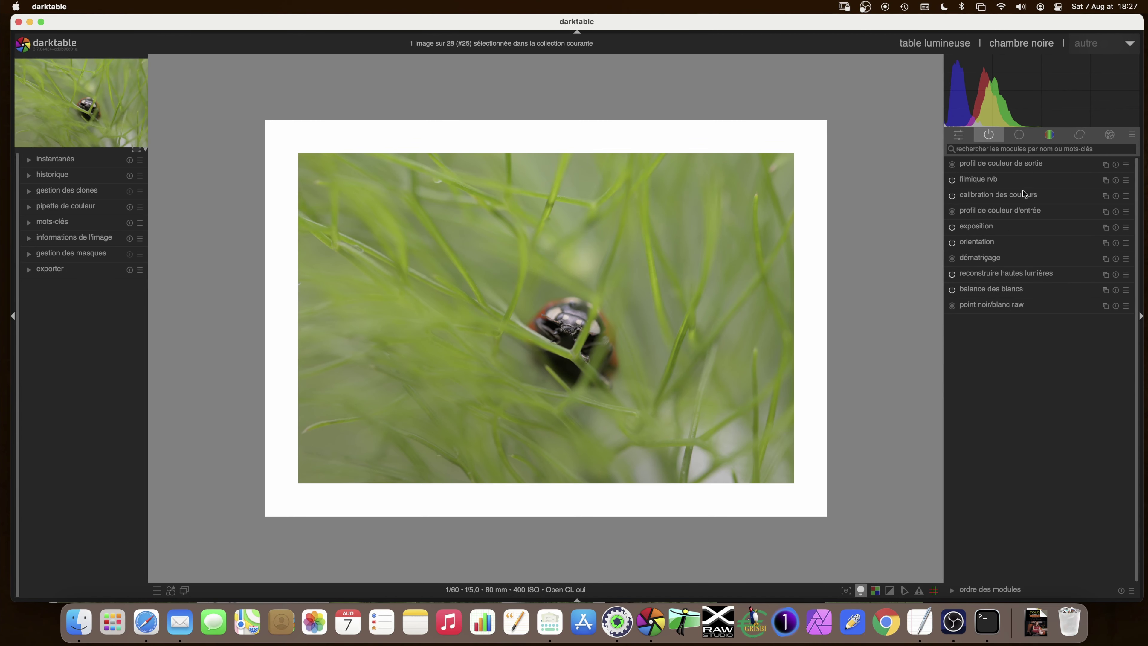
In filmique rvb, set the white relative exposure to +3.44 IL and, with clipping indication on, the black relative exposure to -5.13 IL
click(977, 180)
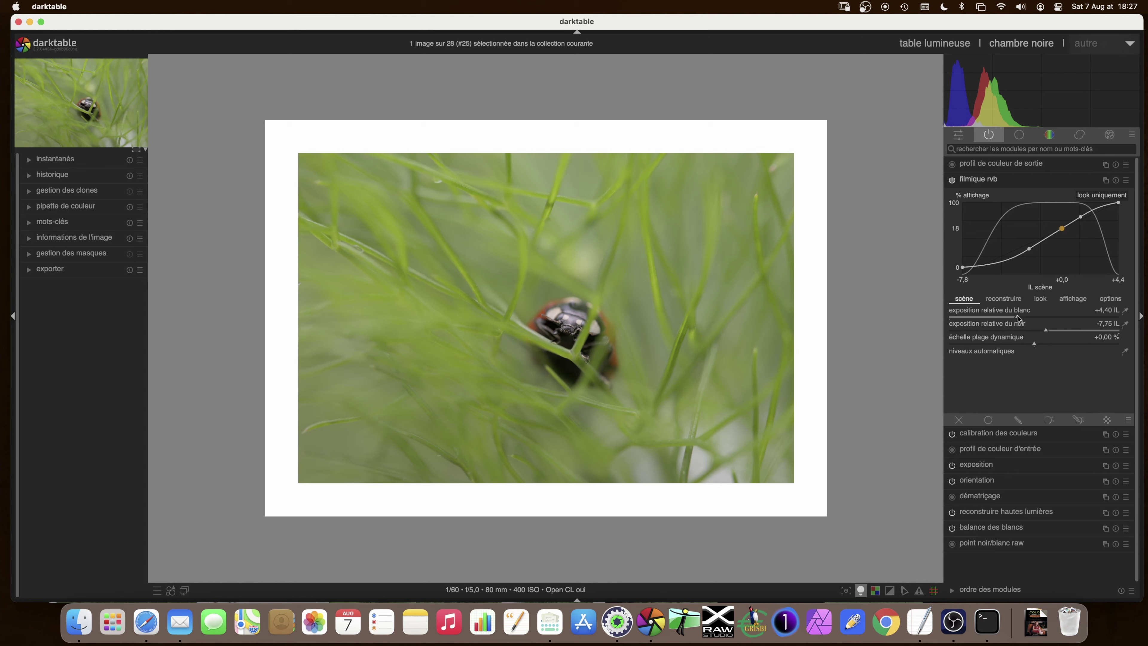
drag(1018, 318, 983, 316)
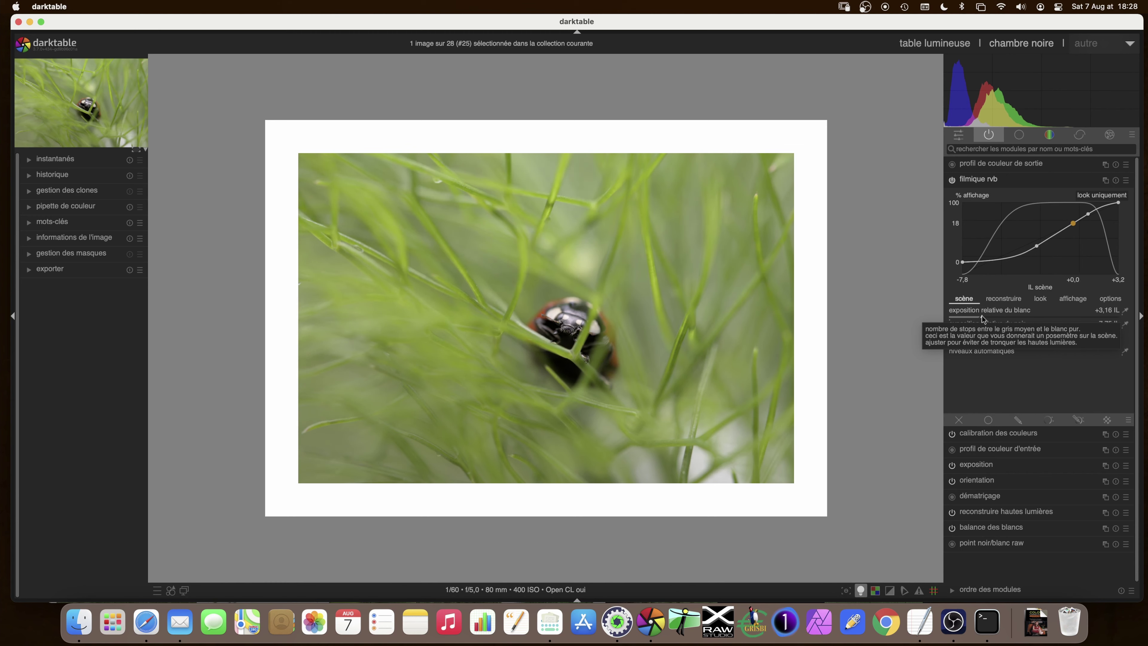
drag(982, 316, 990, 316)
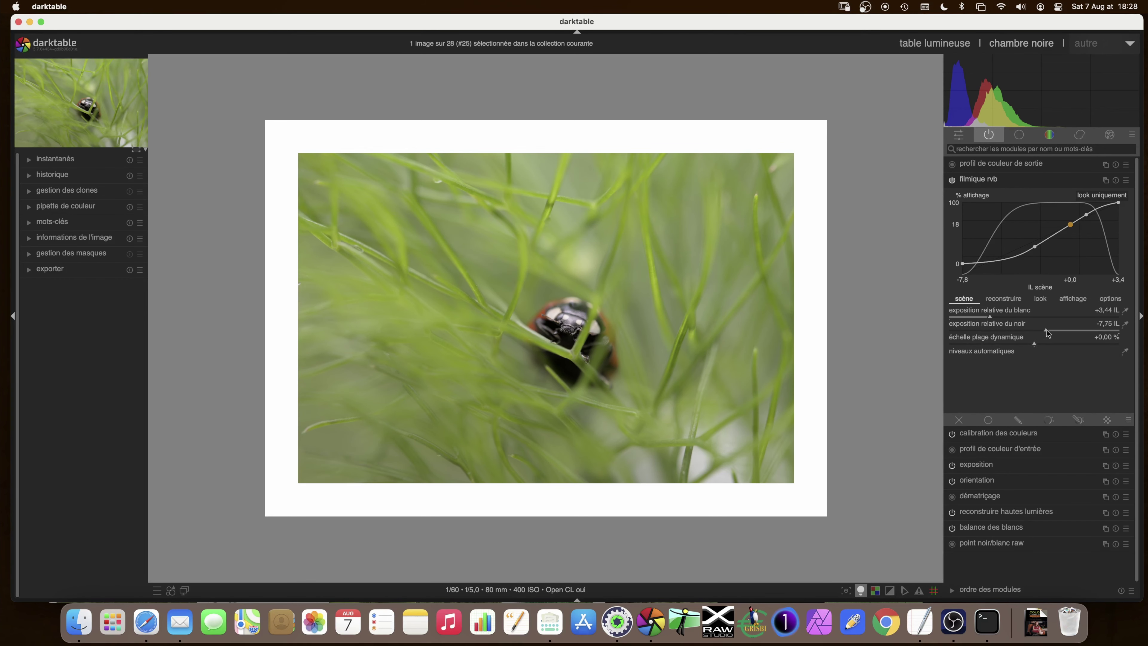
click(890, 591)
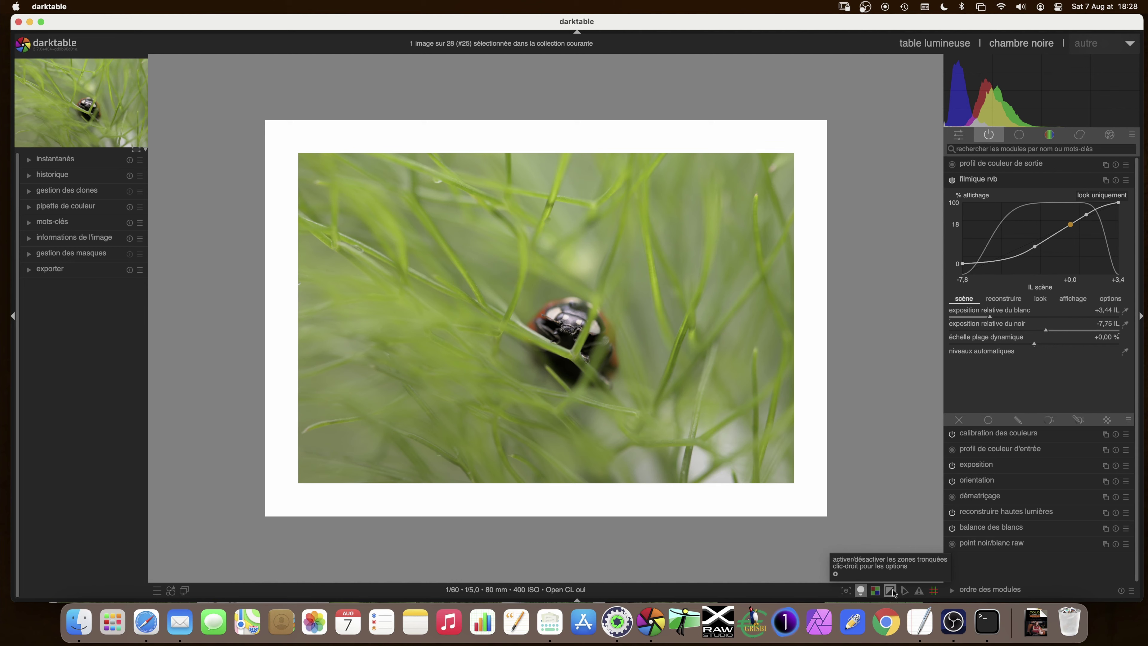
drag(1056, 332, 1086, 331)
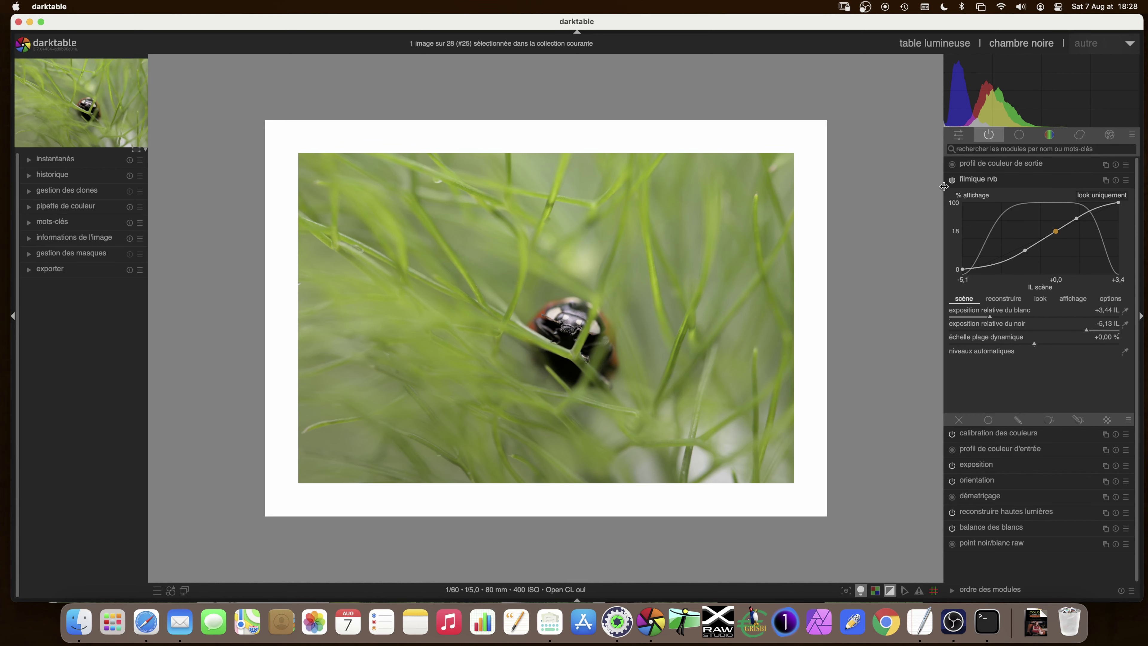
Set the latitude in filmique rvb's look settings to 43.63 %
click(1042, 300)
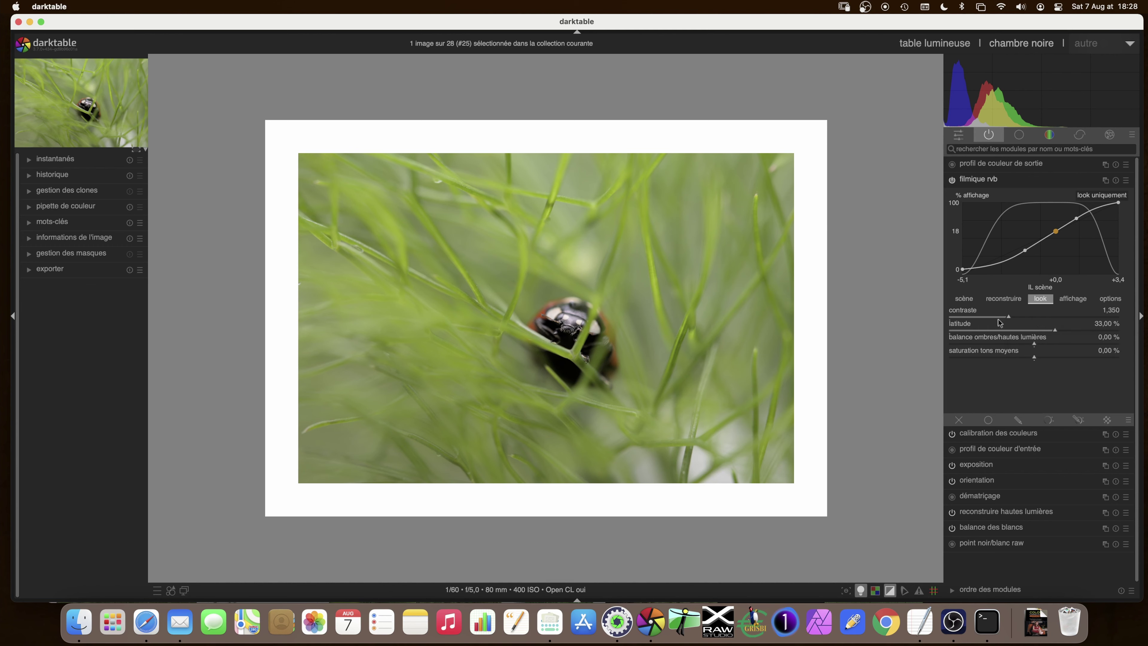
click(1057, 333)
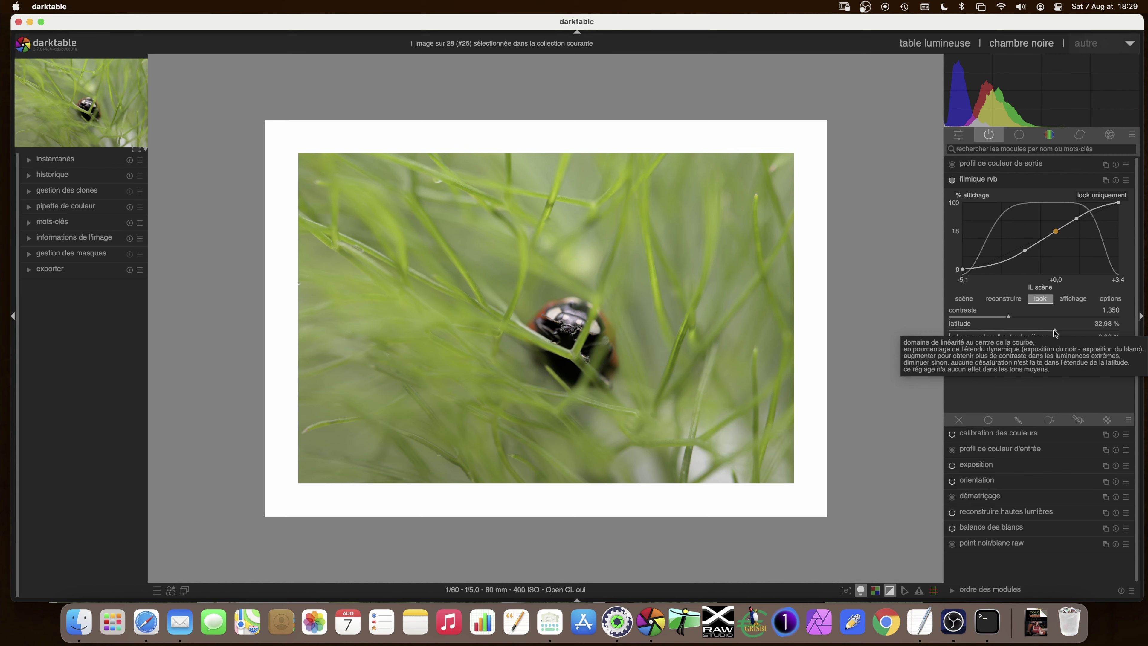
drag(1055, 334, 1094, 333)
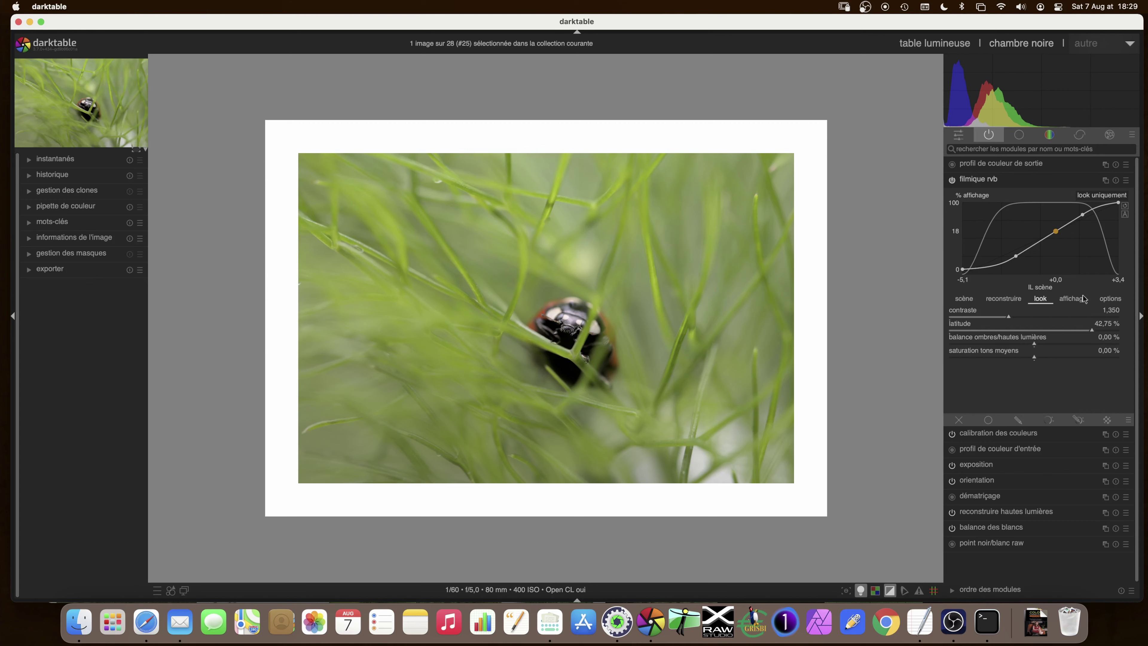
drag(1093, 333, 1058, 334)
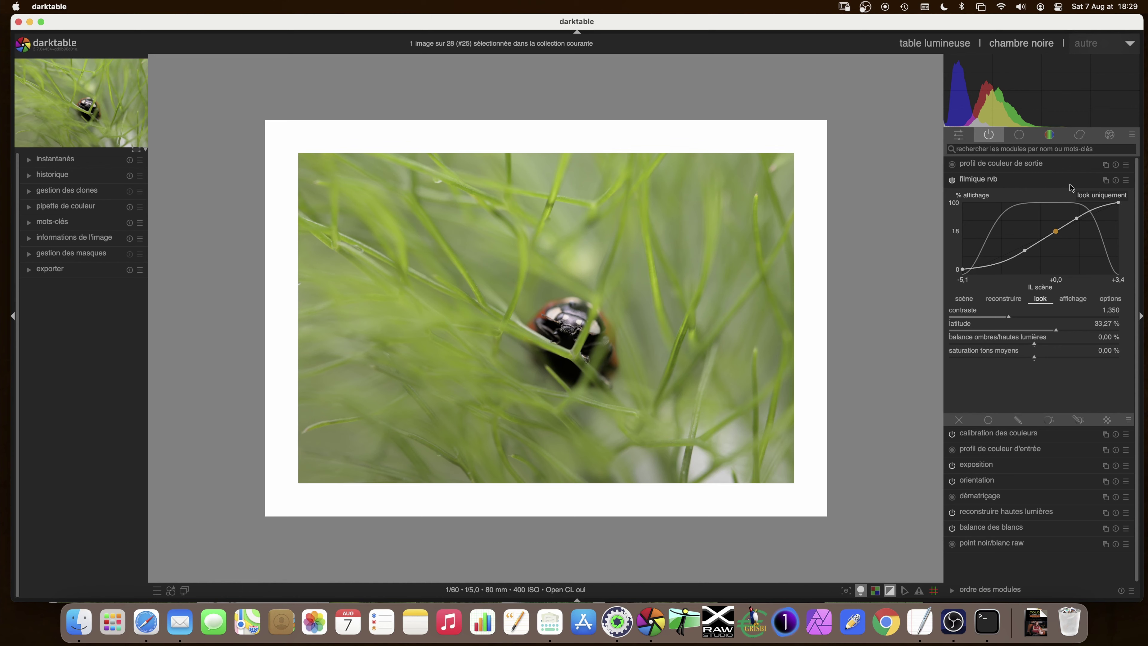
drag(1058, 333, 1095, 332)
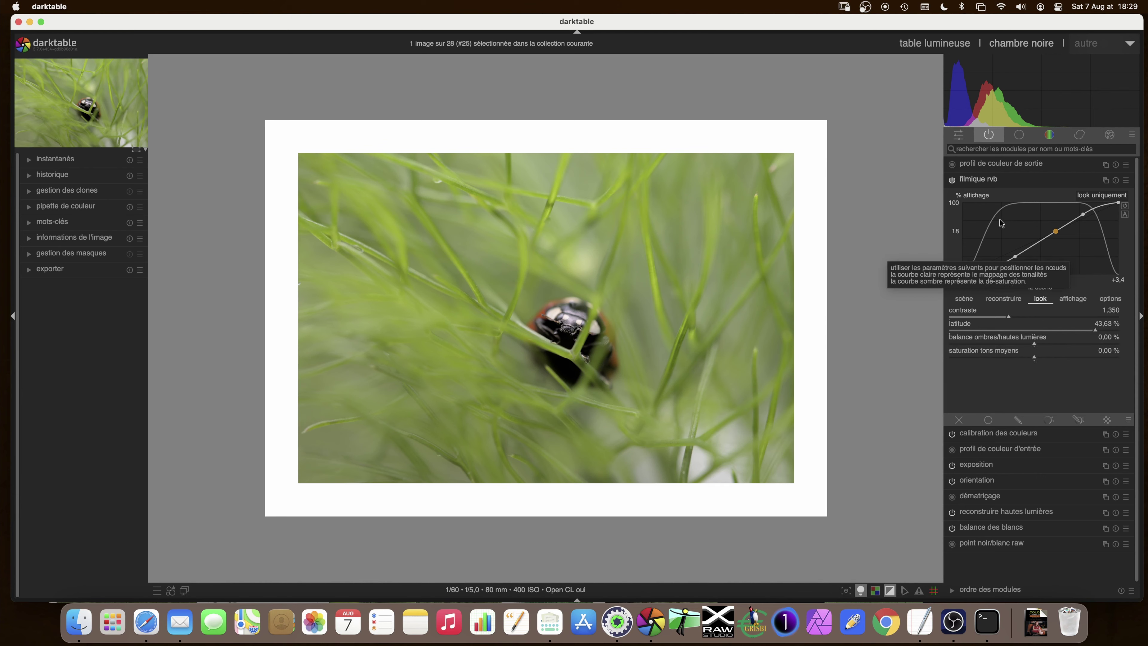
Collapse filmique rvb and turn off the clipping indication and colour assessment mode
click(977, 181)
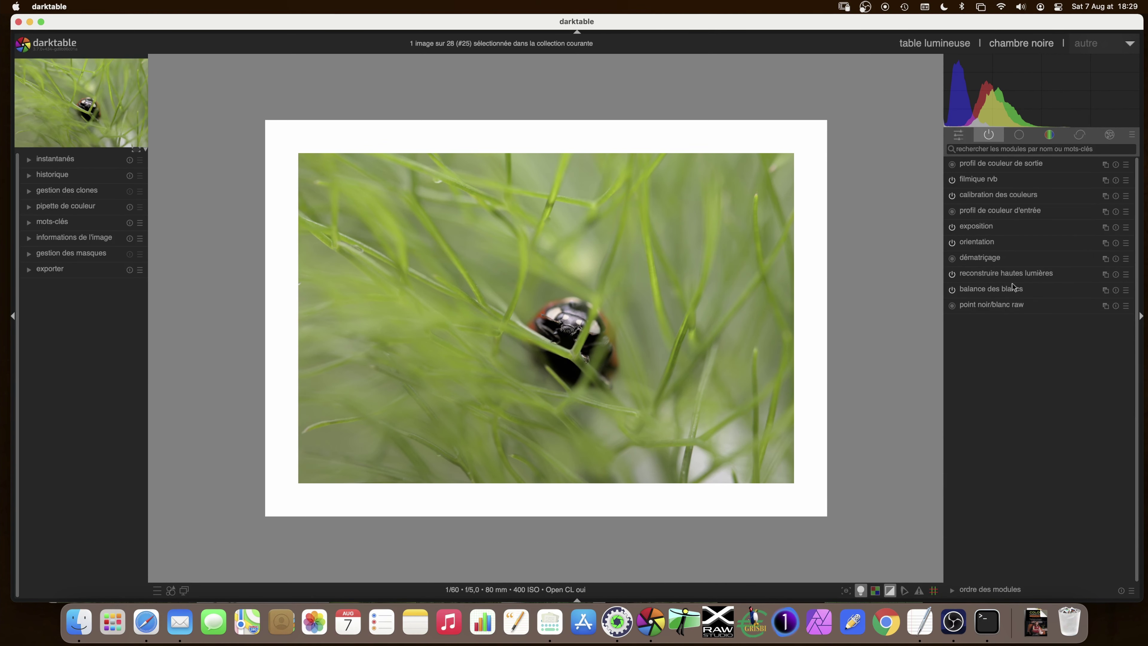
click(890, 590)
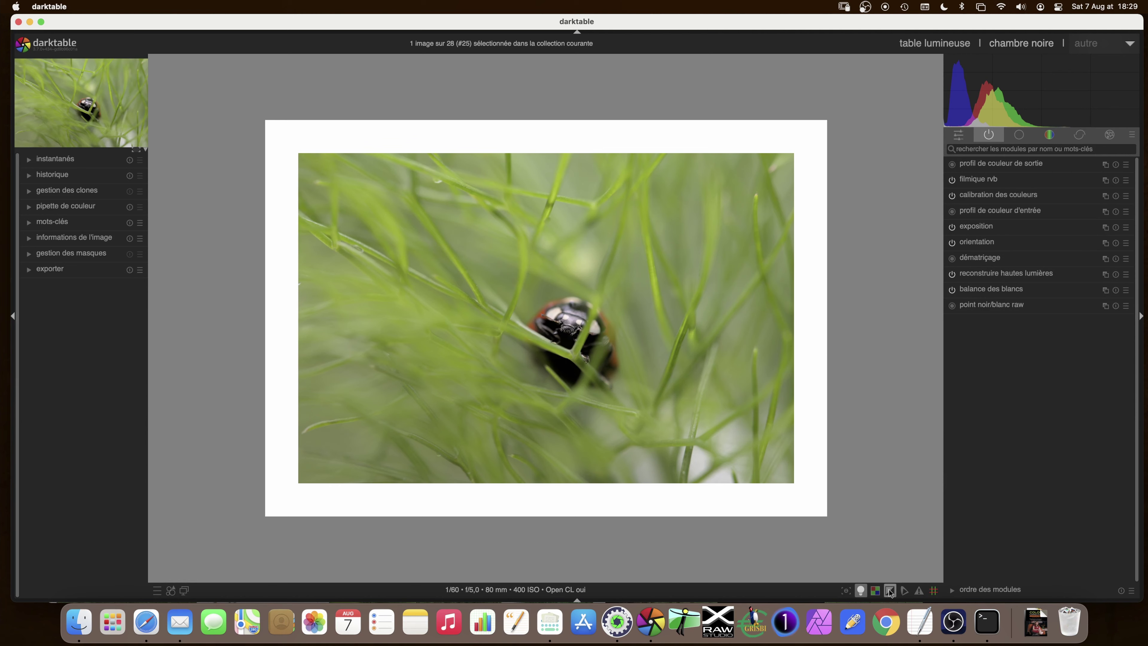
click(860, 590)
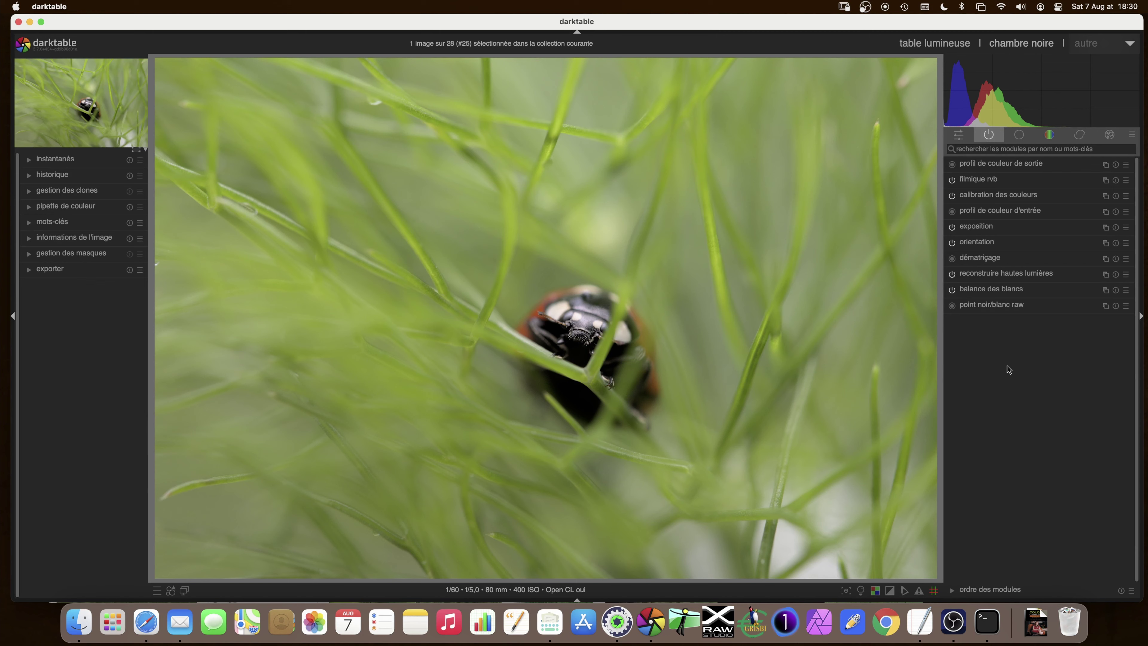
Examine the CAT settings in calibration des couleurs and the camera reference setting in balance des blancs
click(993, 197)
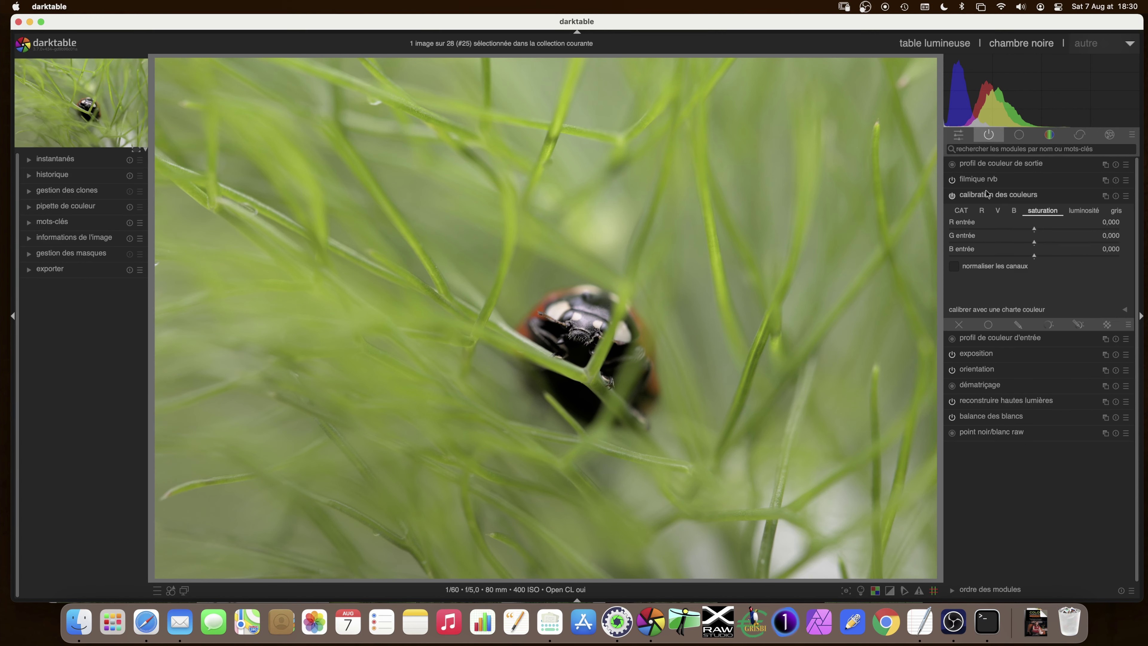
click(961, 211)
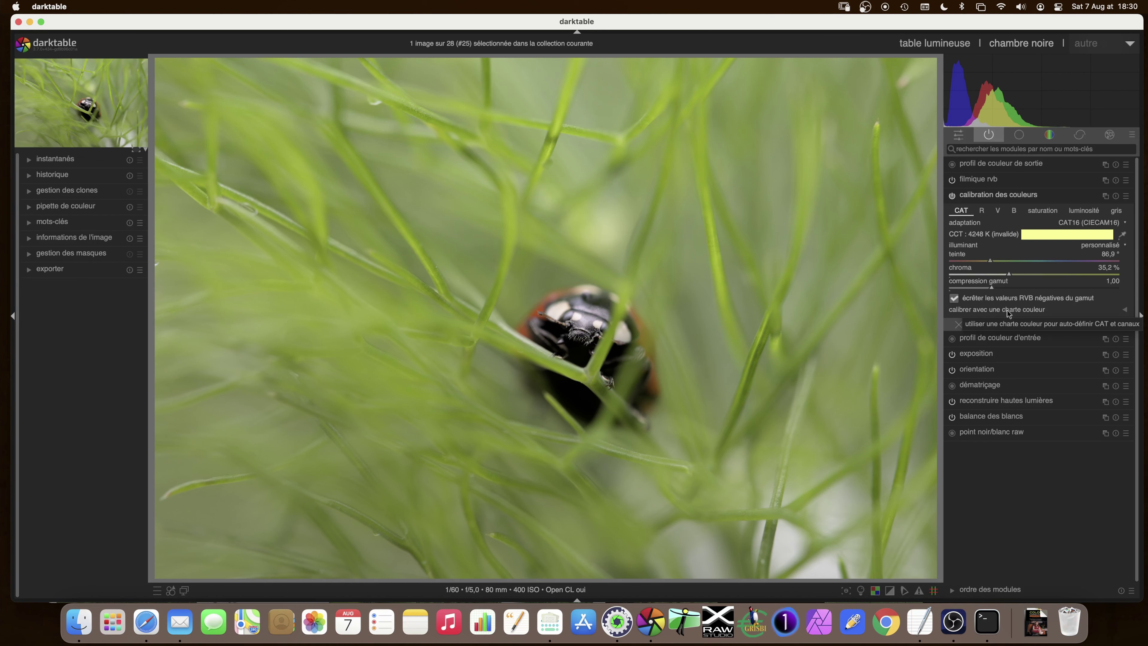
click(952, 355)
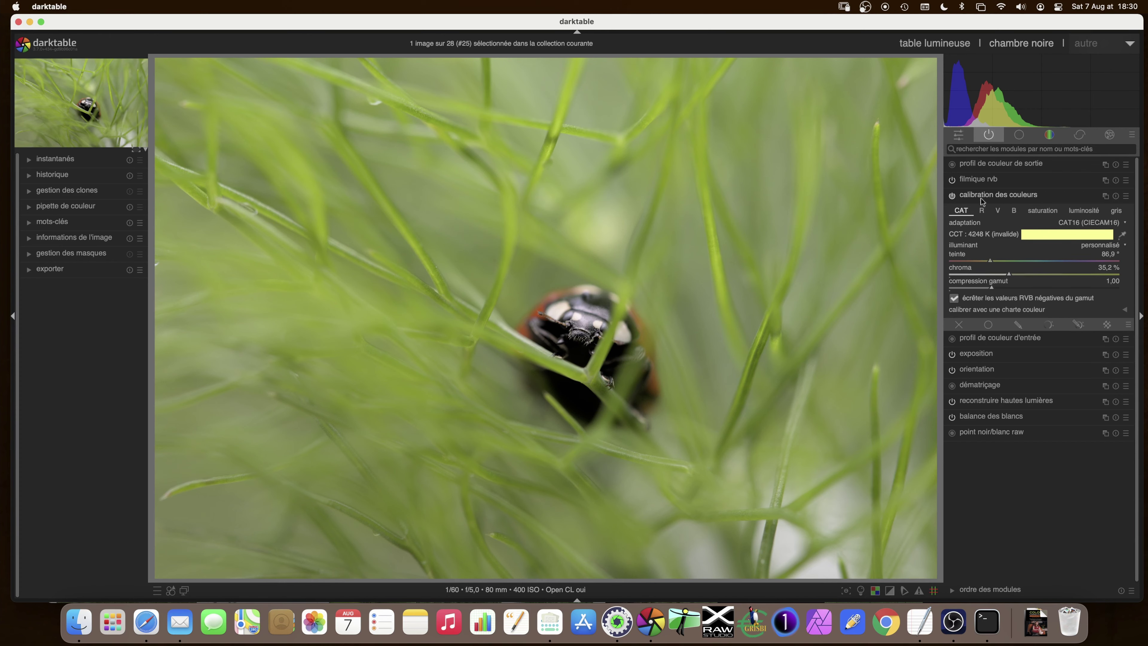
click(986, 416)
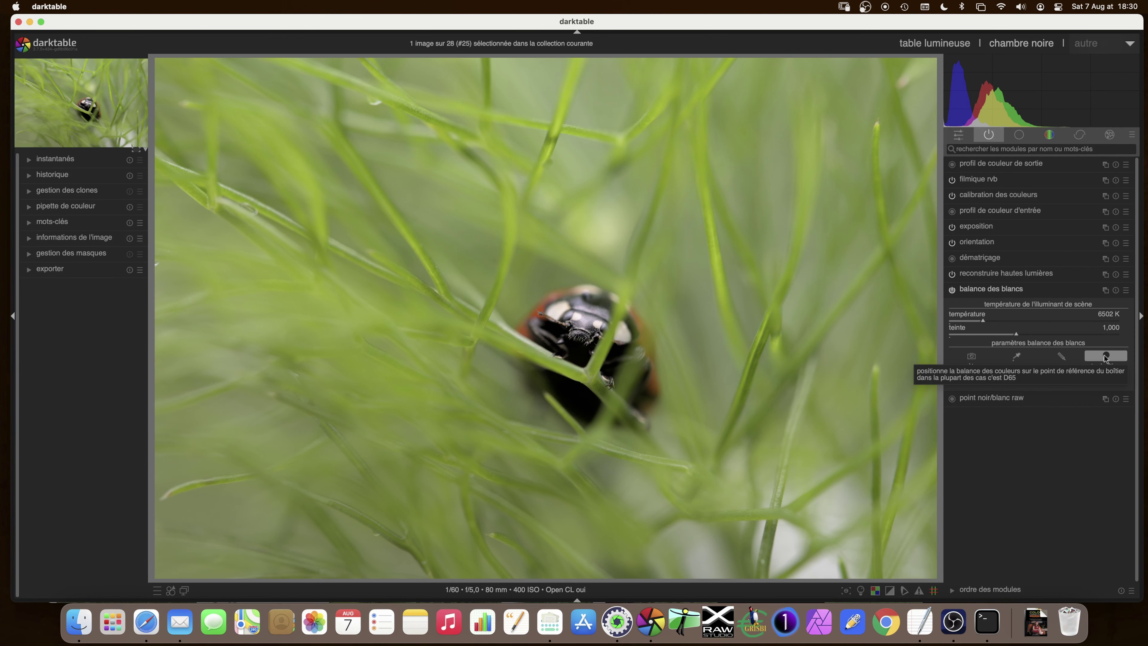
Try picking the illuminant from the whole image in calibration des couleurs, and reset the module
click(999, 197)
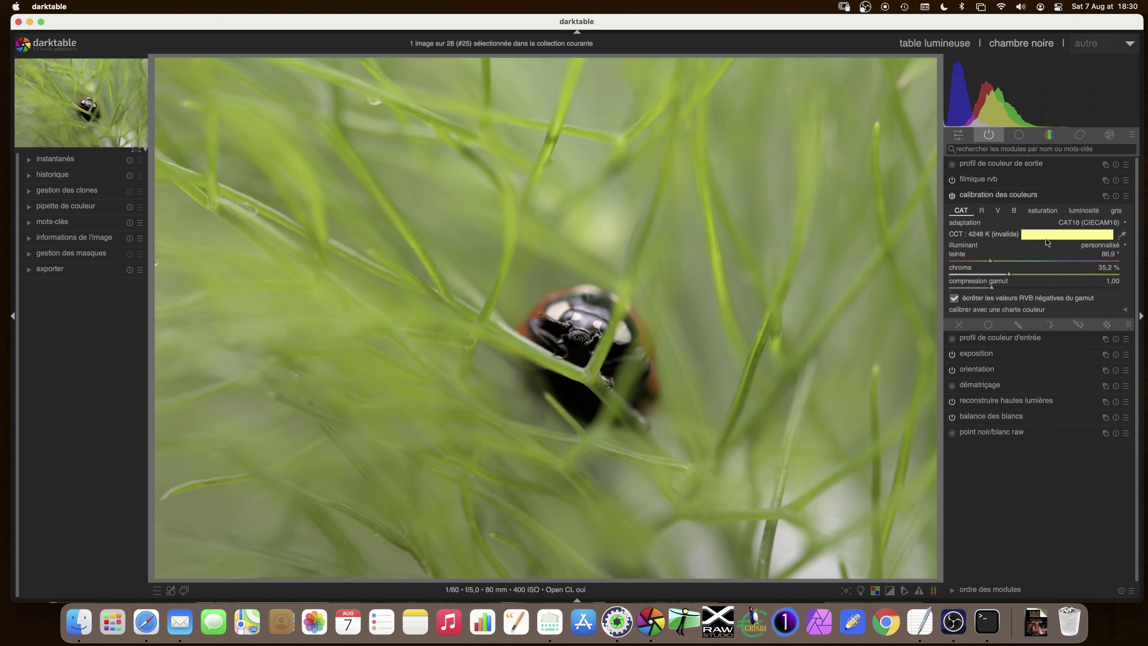
click(1123, 235)
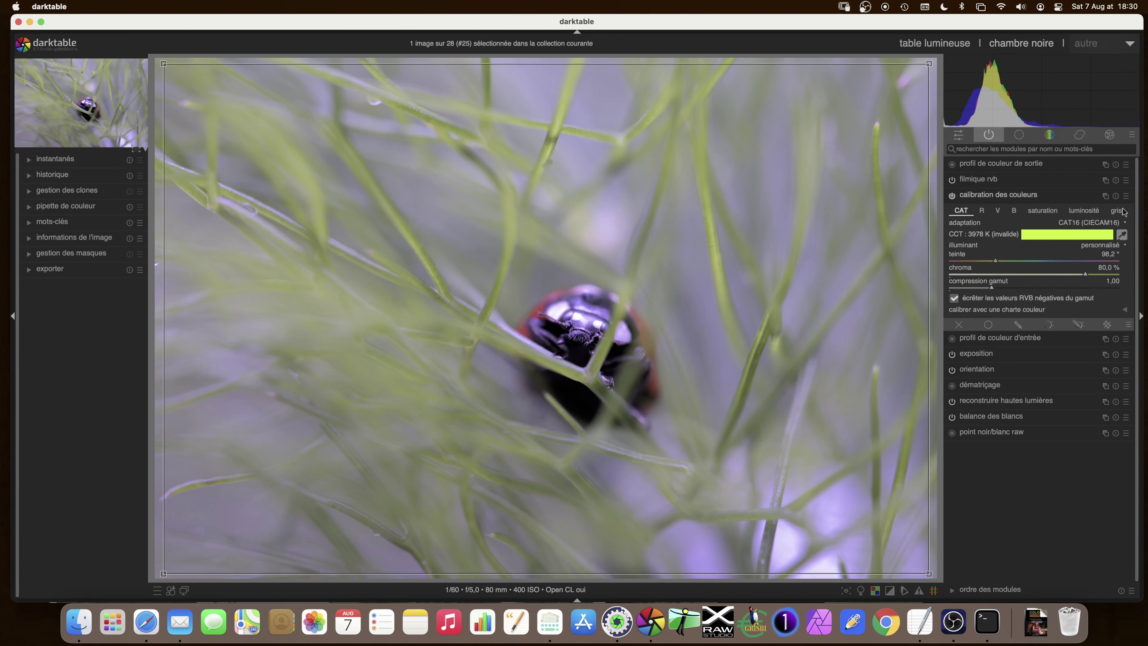
click(1116, 196)
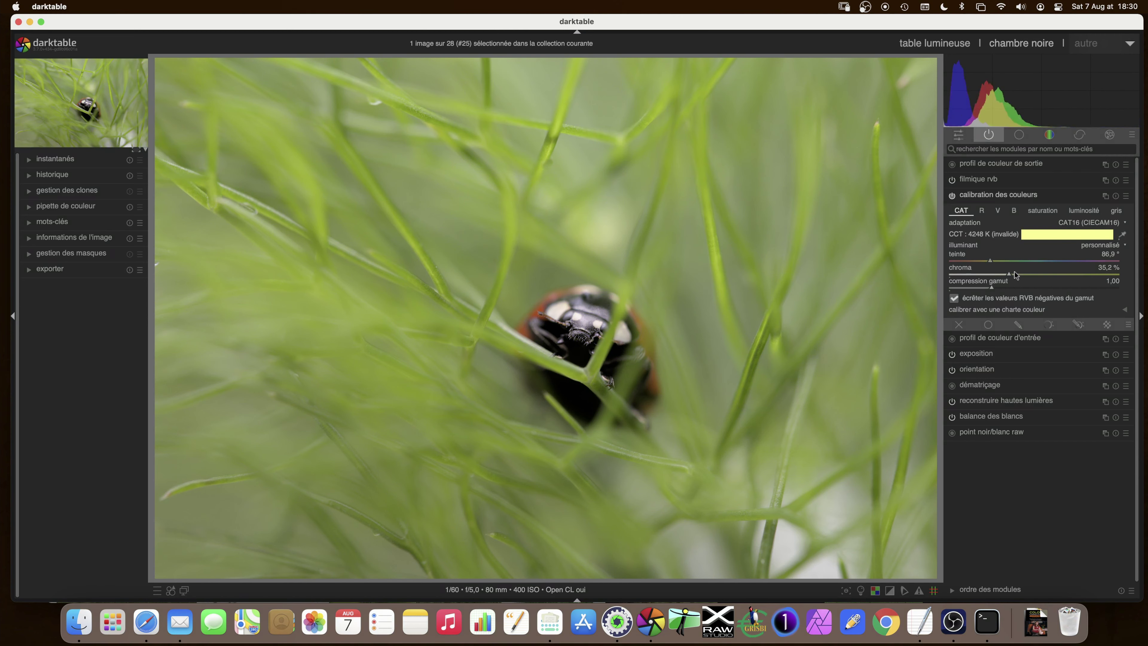
Set the custom illuminant's hue (teinte) in calibration des couleurs to 66.9°
click(990, 263)
right_click(991, 262)
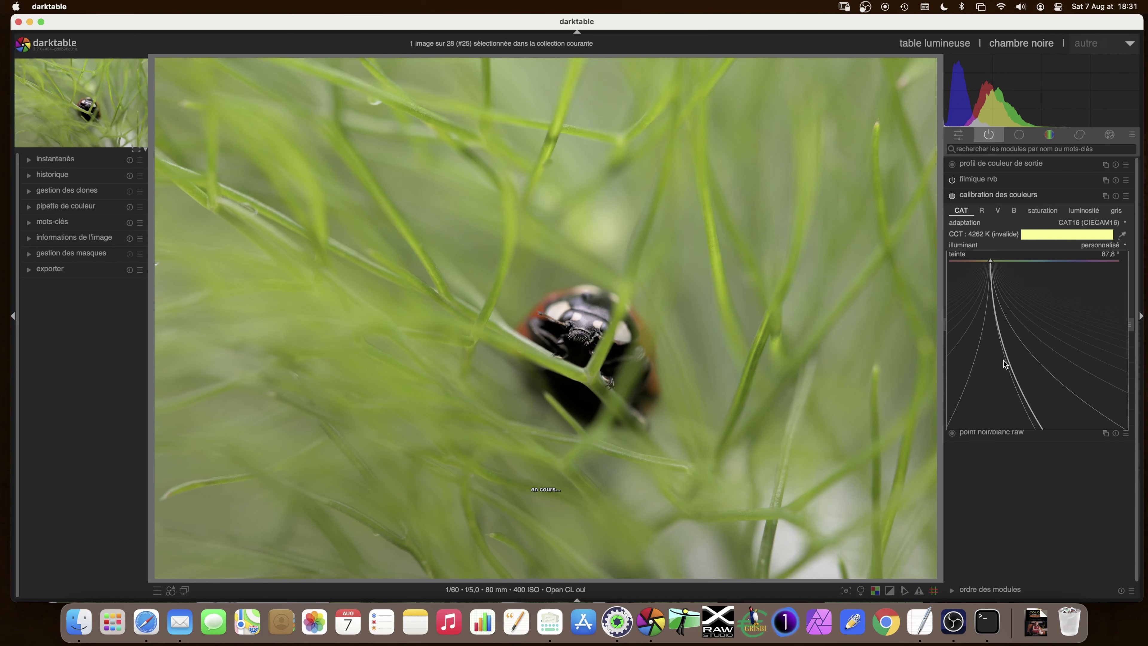
mouse_move(980, 350)
mouse_move(972, 319)
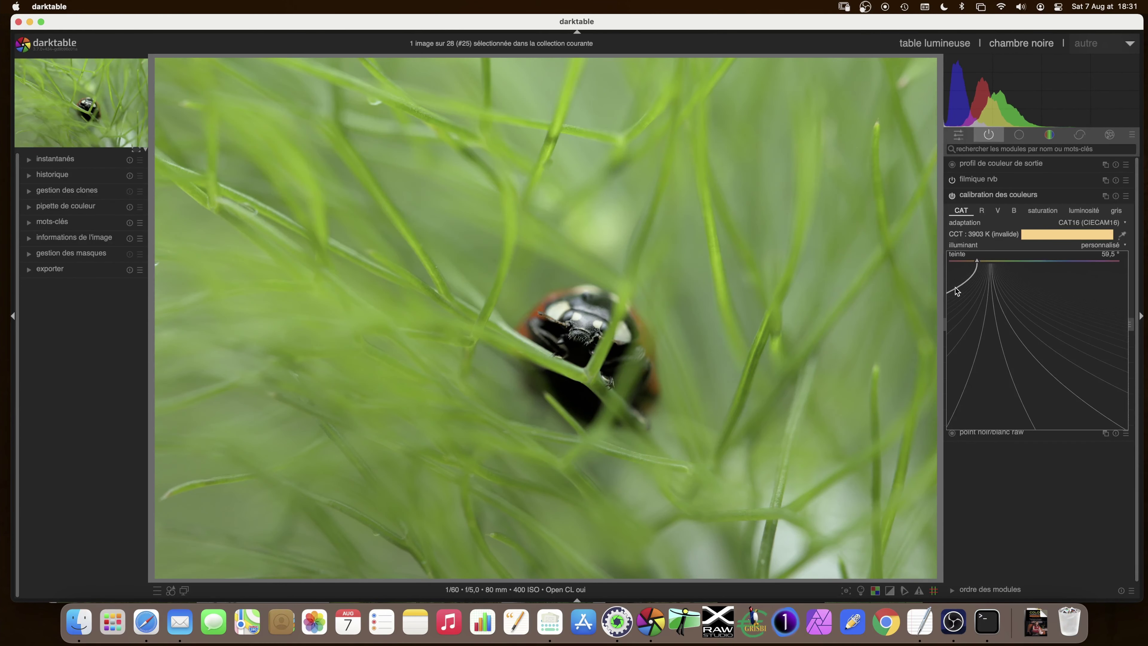
click(955, 294)
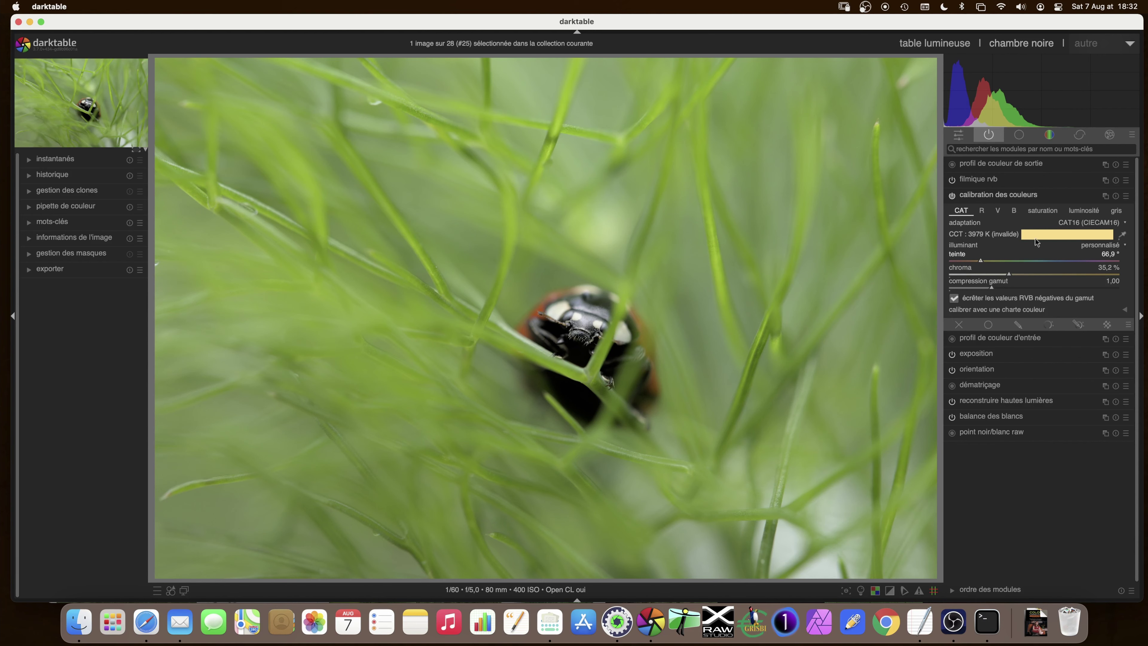
Add a parametric mask on the hz channel to calibration des couleurs, picking its input range from a tall area of fennel beside the ladybird
click(1045, 324)
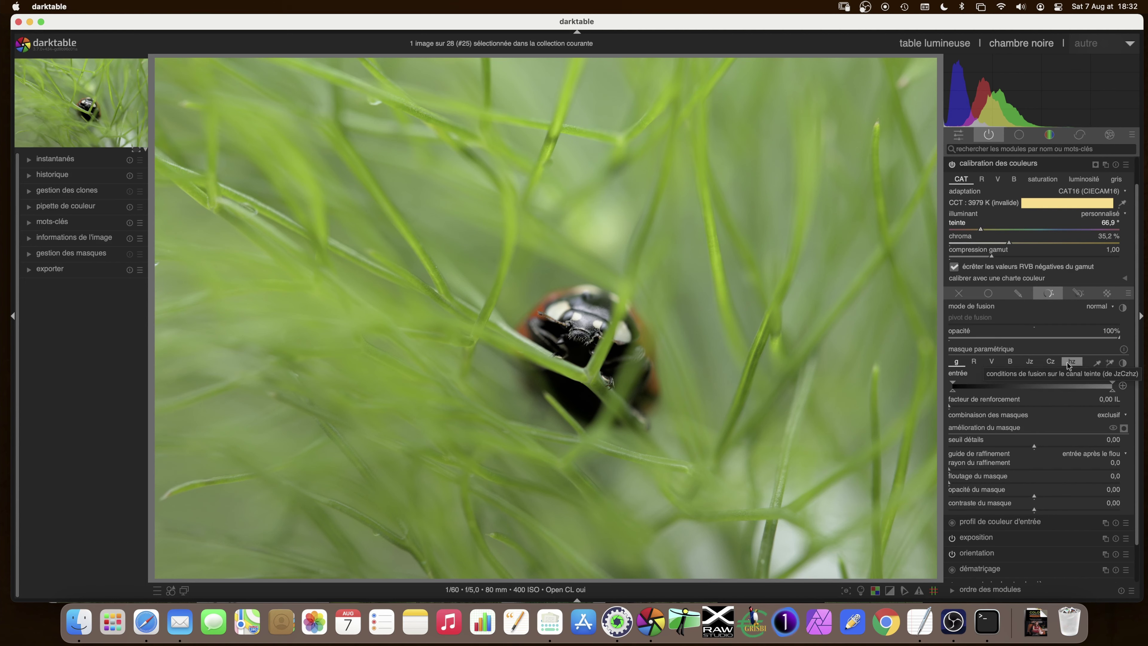
click(1031, 362)
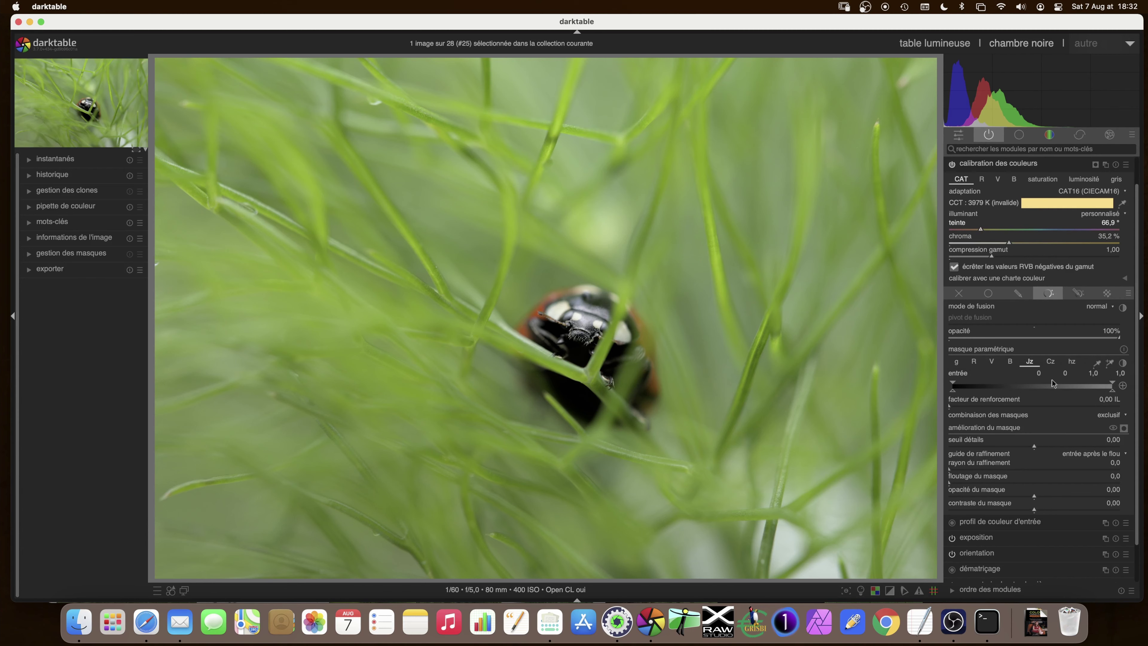
click(1054, 364)
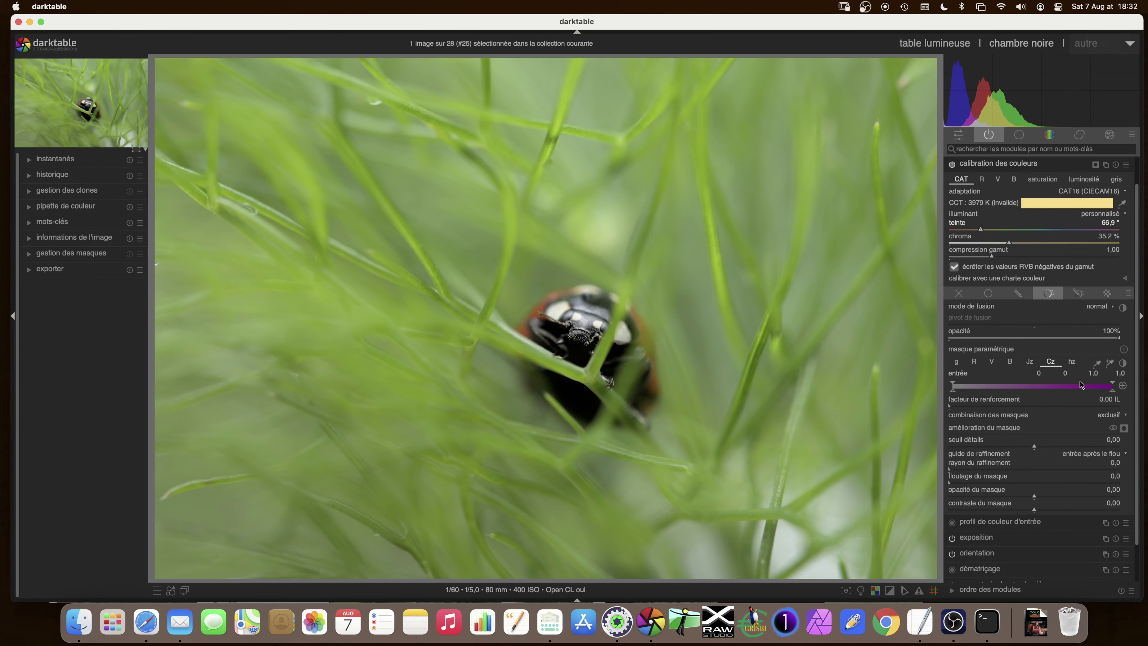
click(1070, 362)
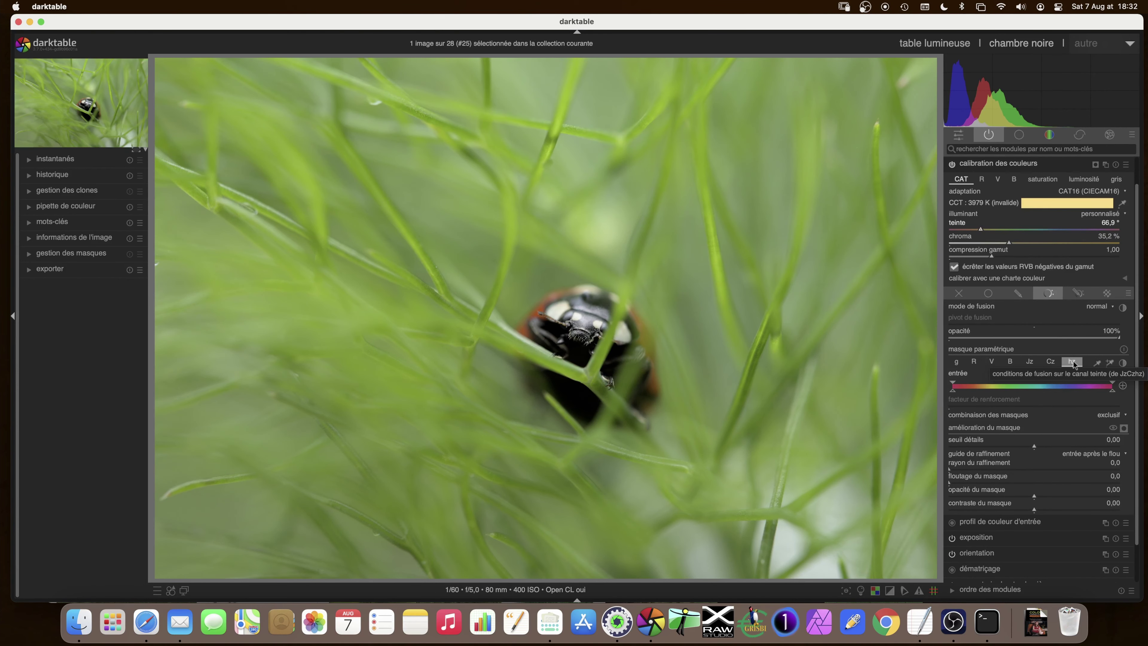
click(1110, 364)
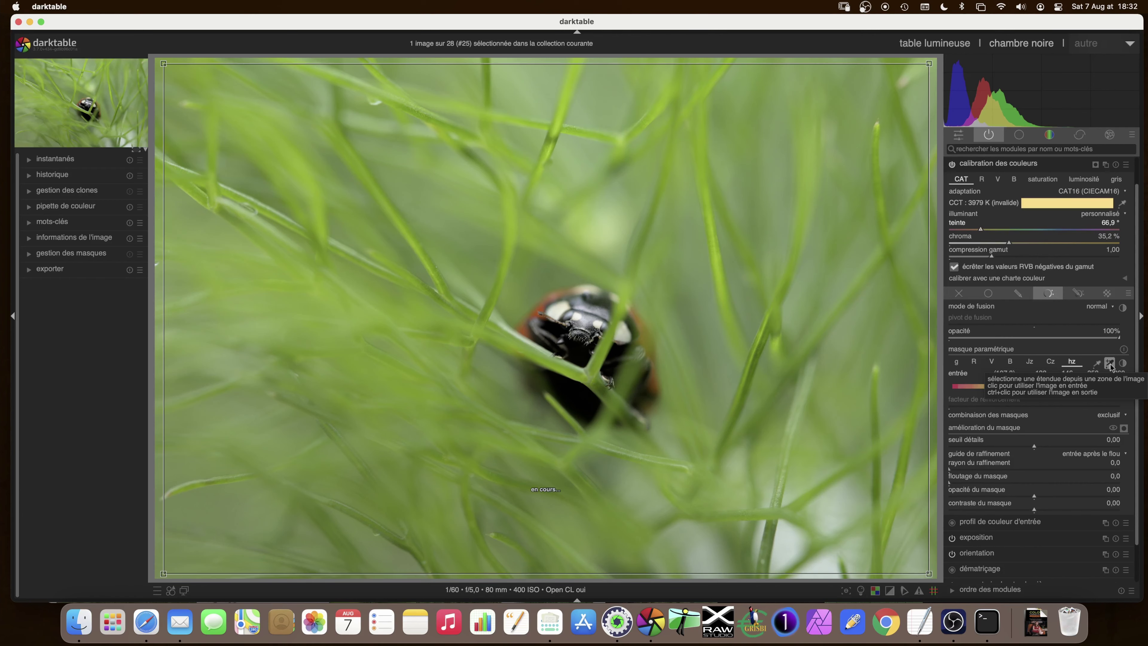
drag(188, 81, 490, 565)
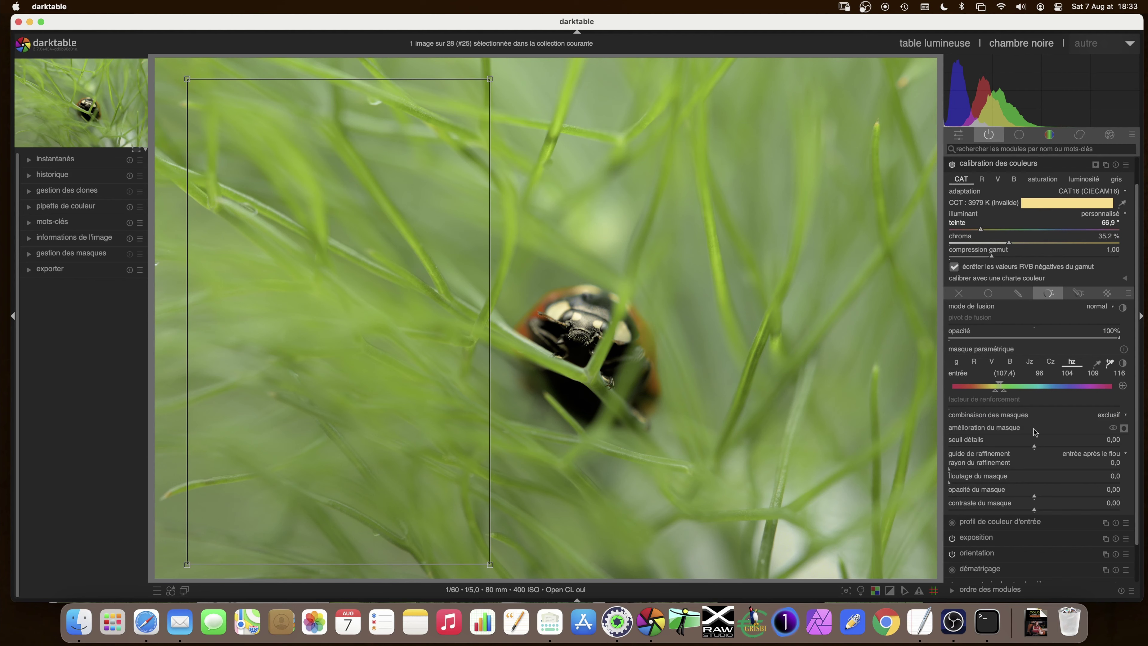
Display the mask and widen its hz range to an upper outer limit of 171, with the lower outer limit at 100
click(1124, 428)
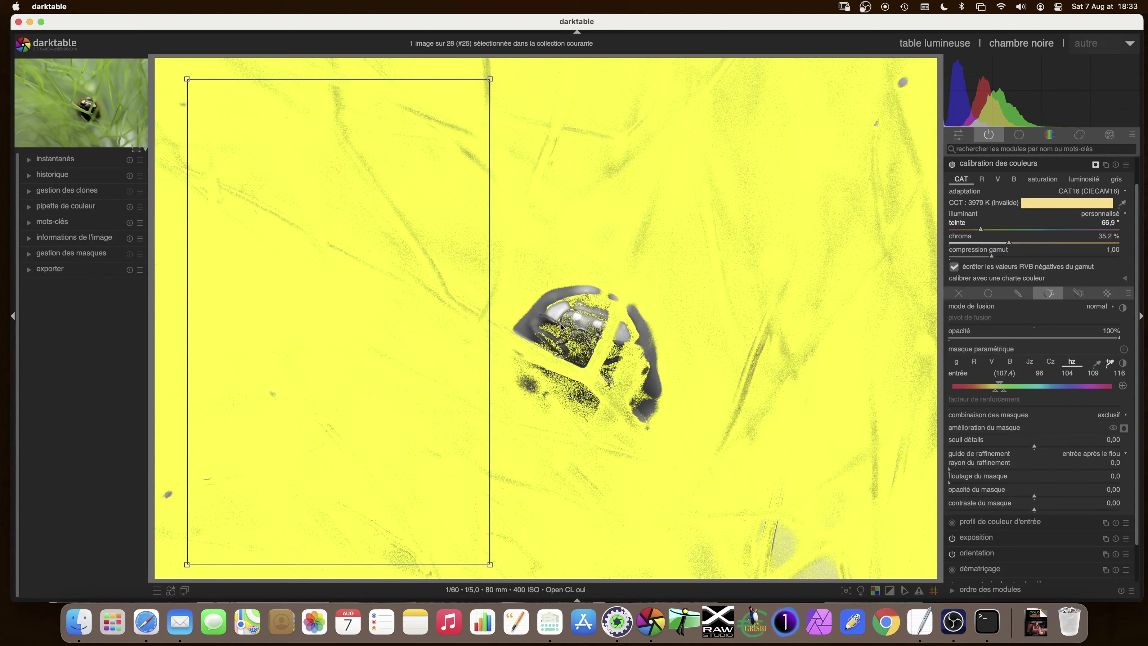
drag(1004, 393, 1030, 393)
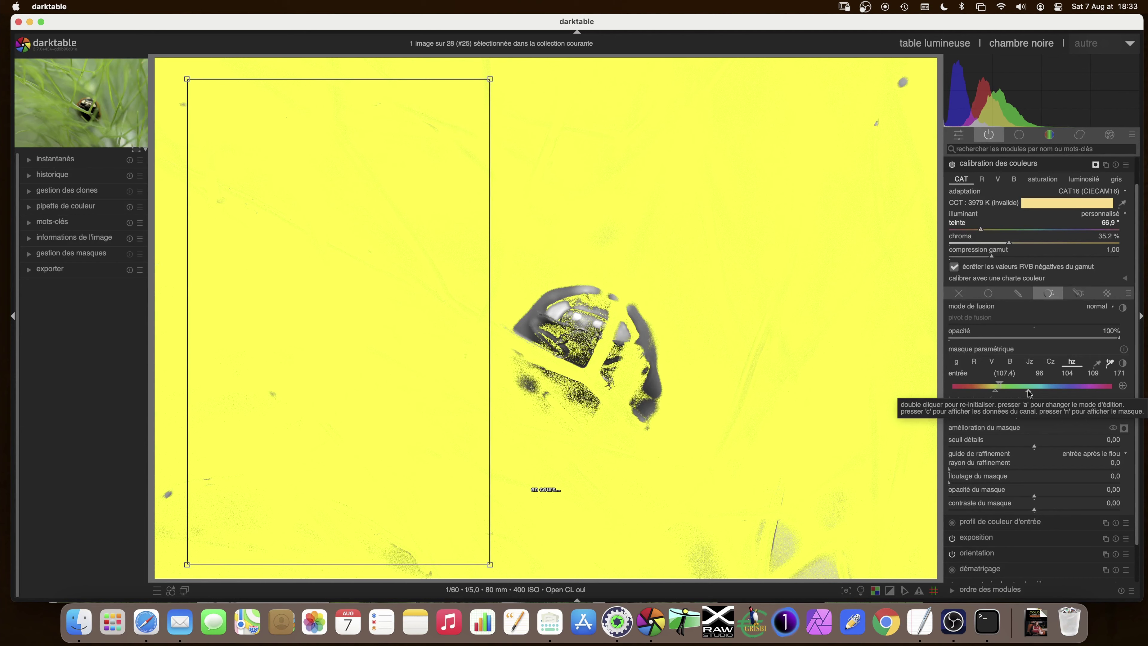
drag(997, 394, 999, 394)
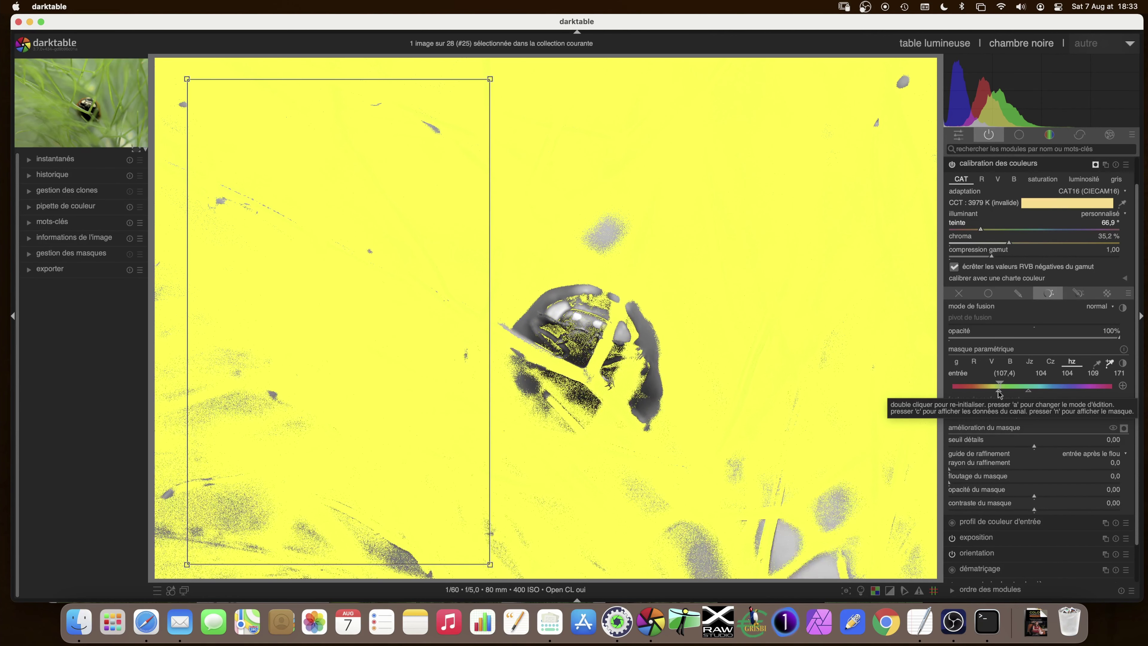
drag(999, 393, 998, 395)
drag(998, 394, 998, 395)
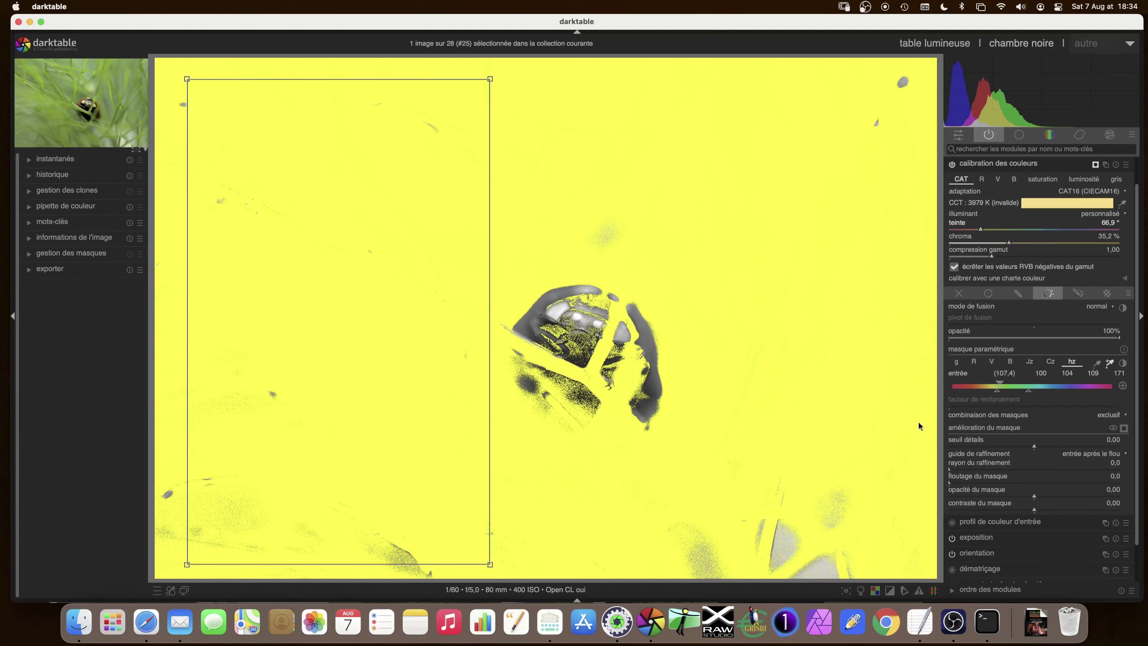
Switch to a drawn and parametric mask and draw a closed path around the ladybird
click(1078, 294)
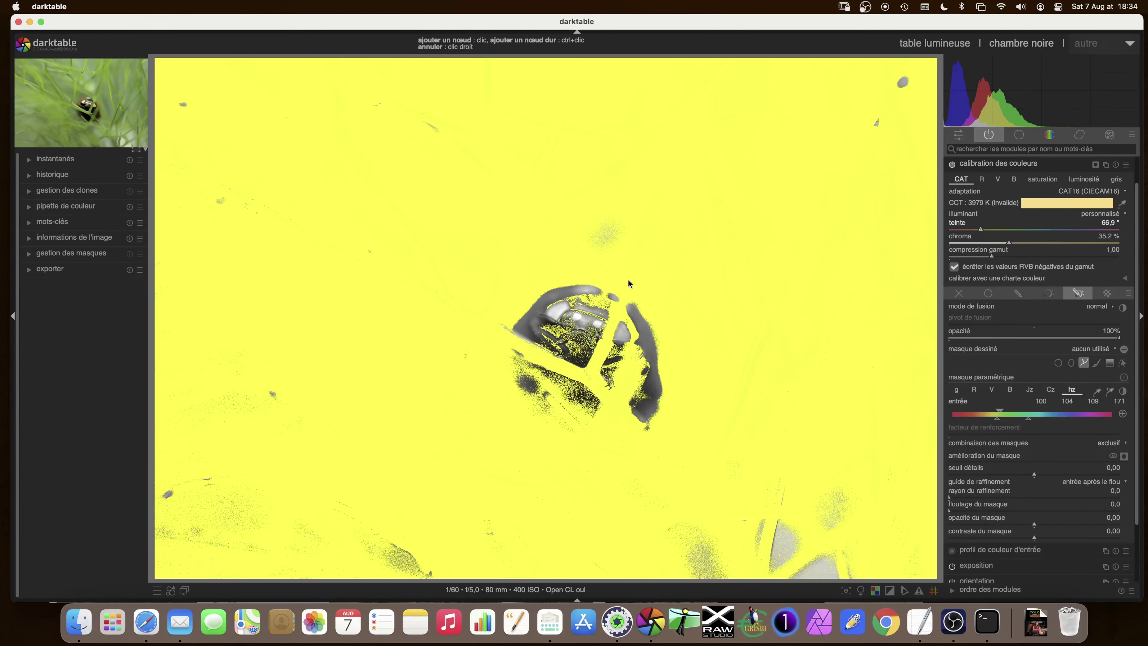
click(568, 267)
click(488, 318)
click(490, 388)
click(597, 441)
click(651, 441)
click(701, 375)
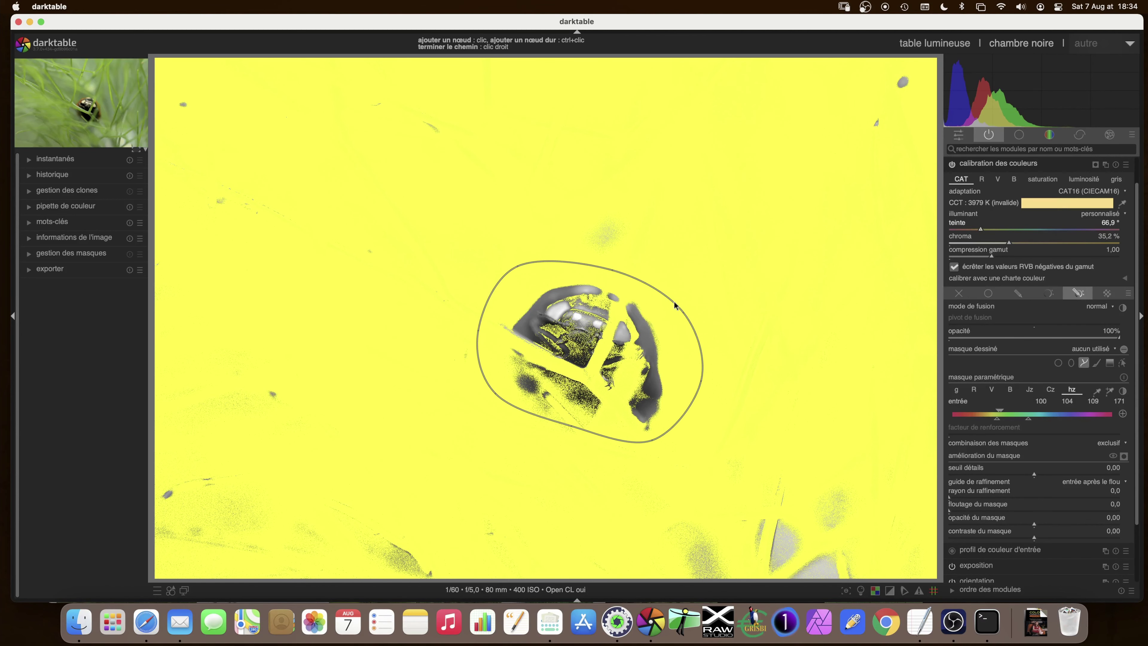
right_click(662, 289)
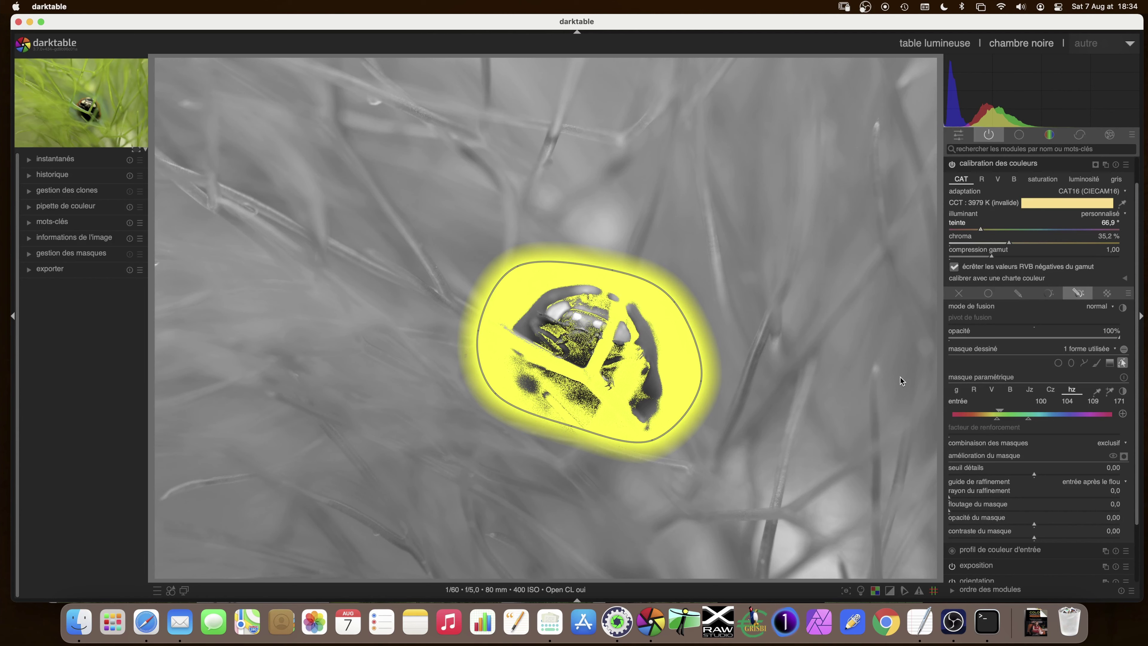
Set the mask combination to inclusif and invert the polarity of the drawn mask
click(1124, 350)
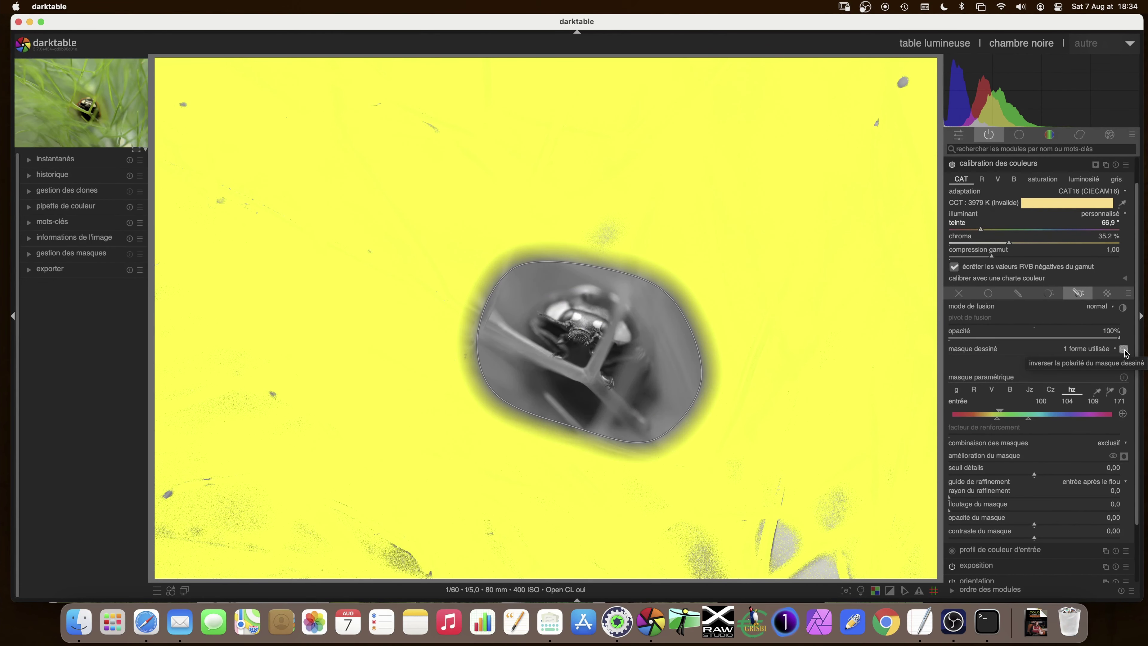
click(1125, 349)
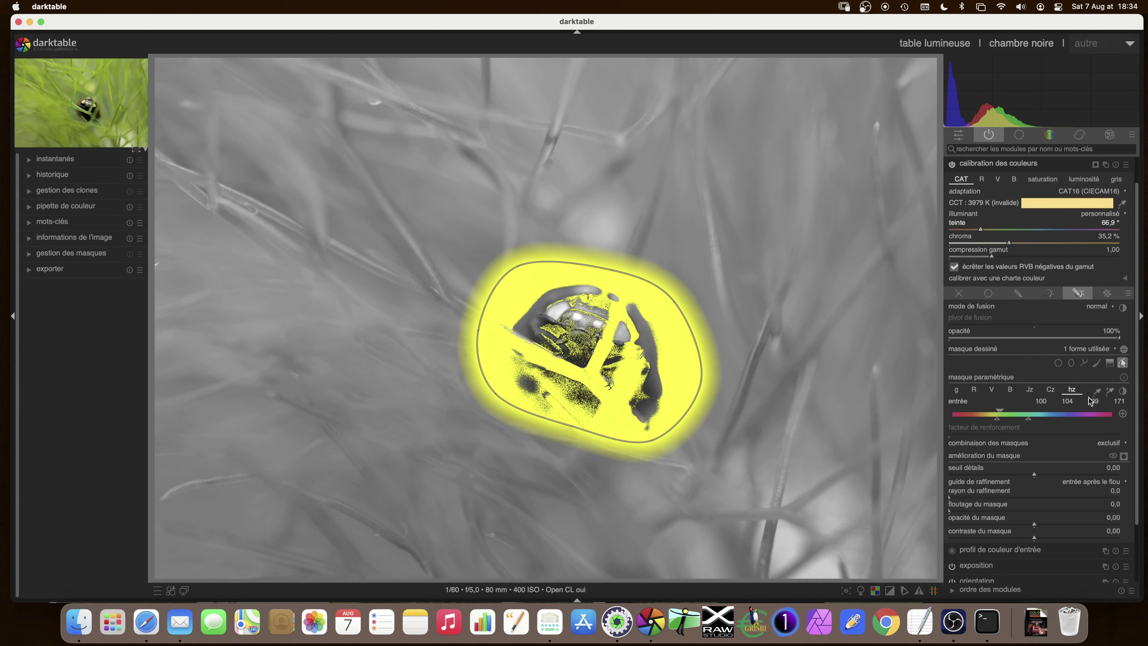
click(1105, 444)
click(1111, 450)
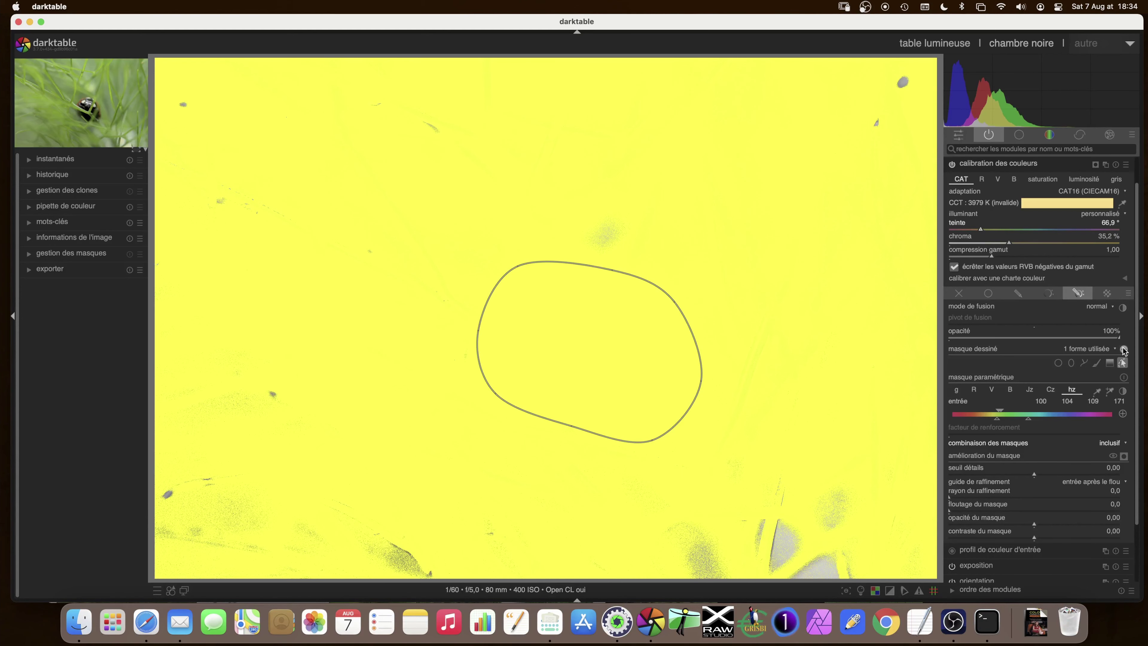
click(1124, 350)
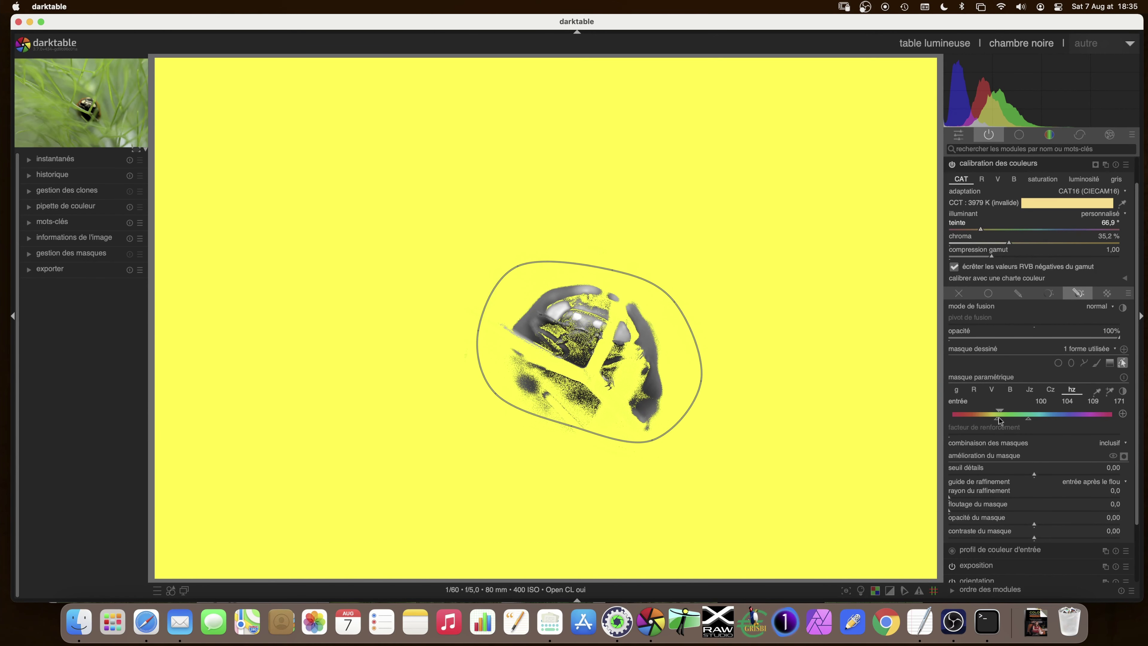
Set the lower outer limit of the hz range to 102, and hide the mask overlay and path outline
drag(995, 417, 999, 419)
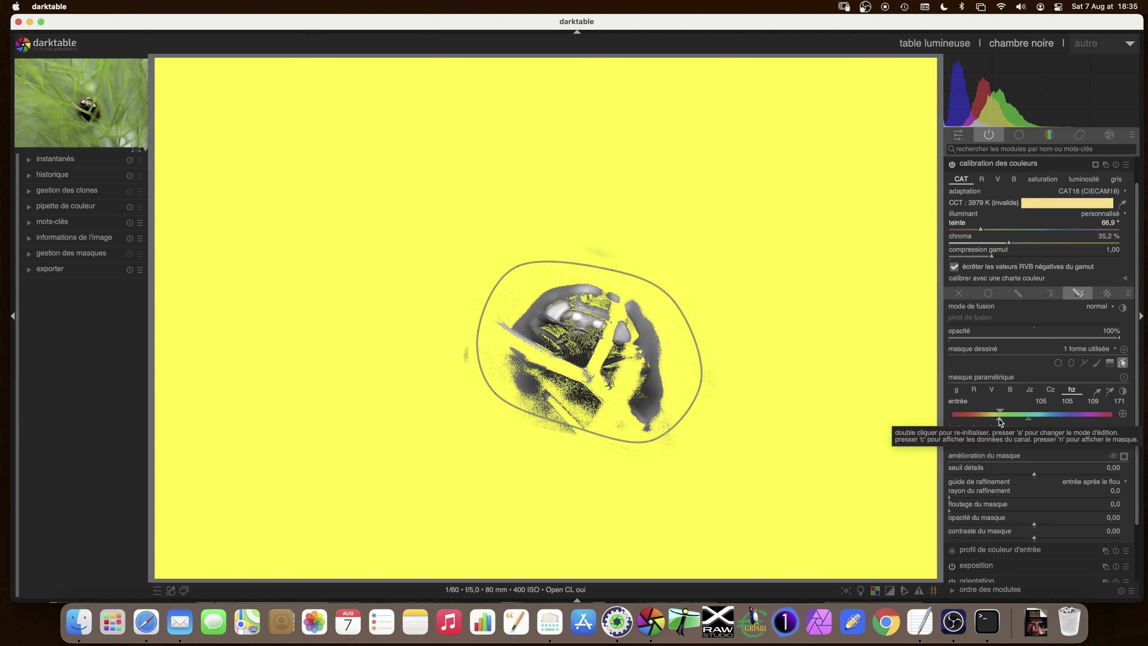
drag(999, 419, 997, 419)
click(1124, 457)
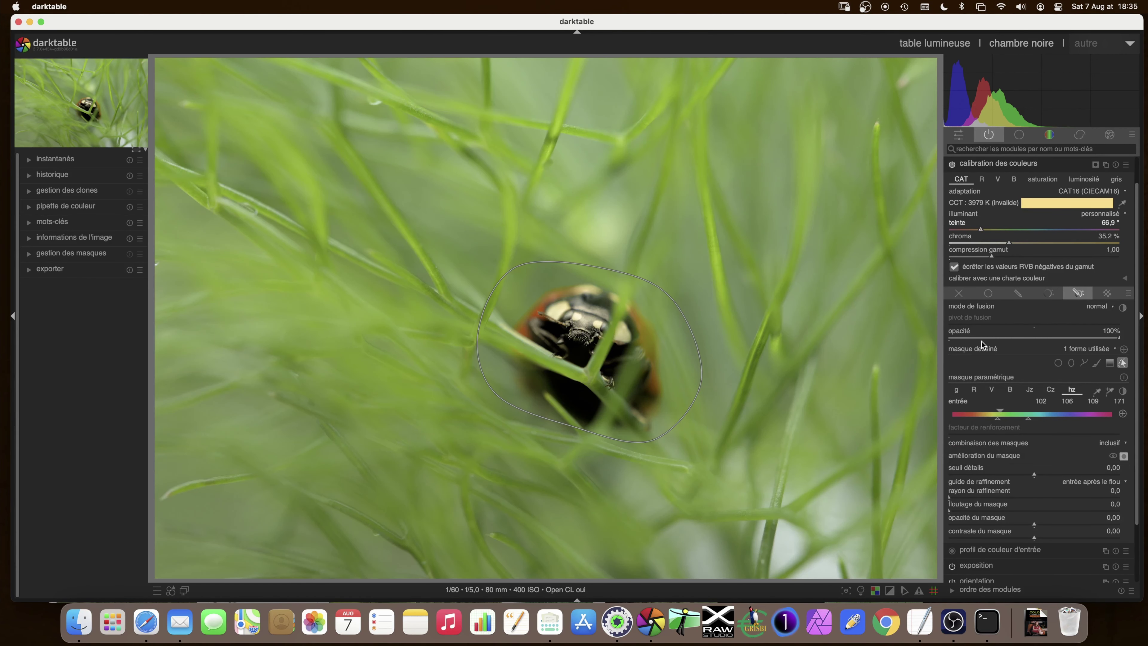
click(1124, 365)
Collapse calibration des couleurs and briefly display its mask to check the covered areas
click(982, 166)
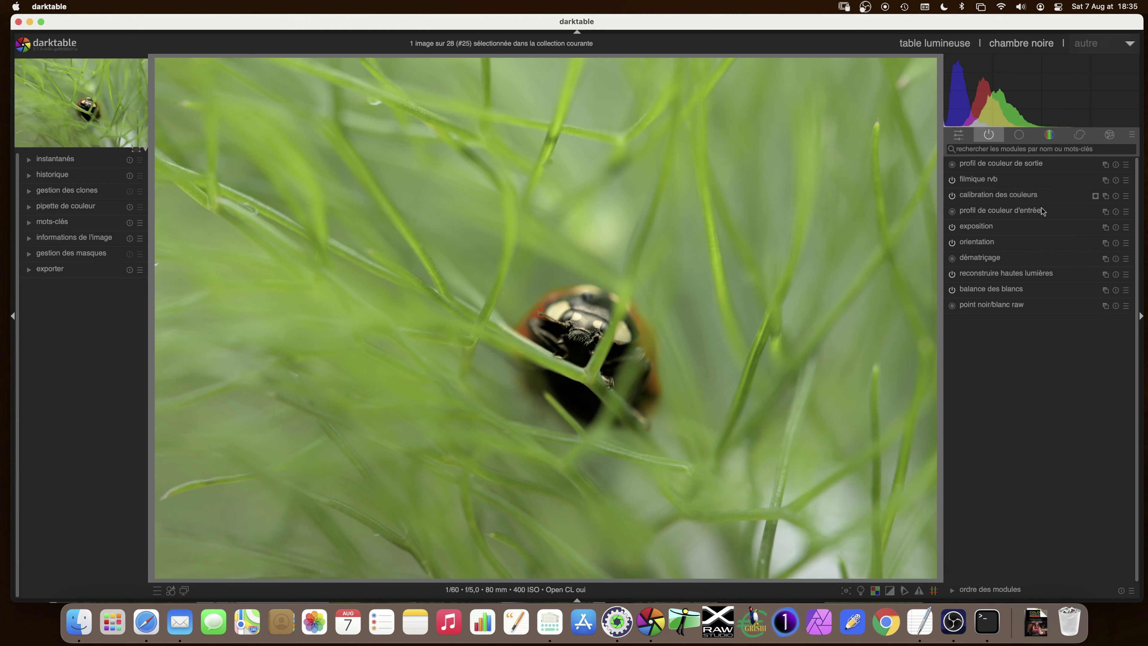
click(1095, 197)
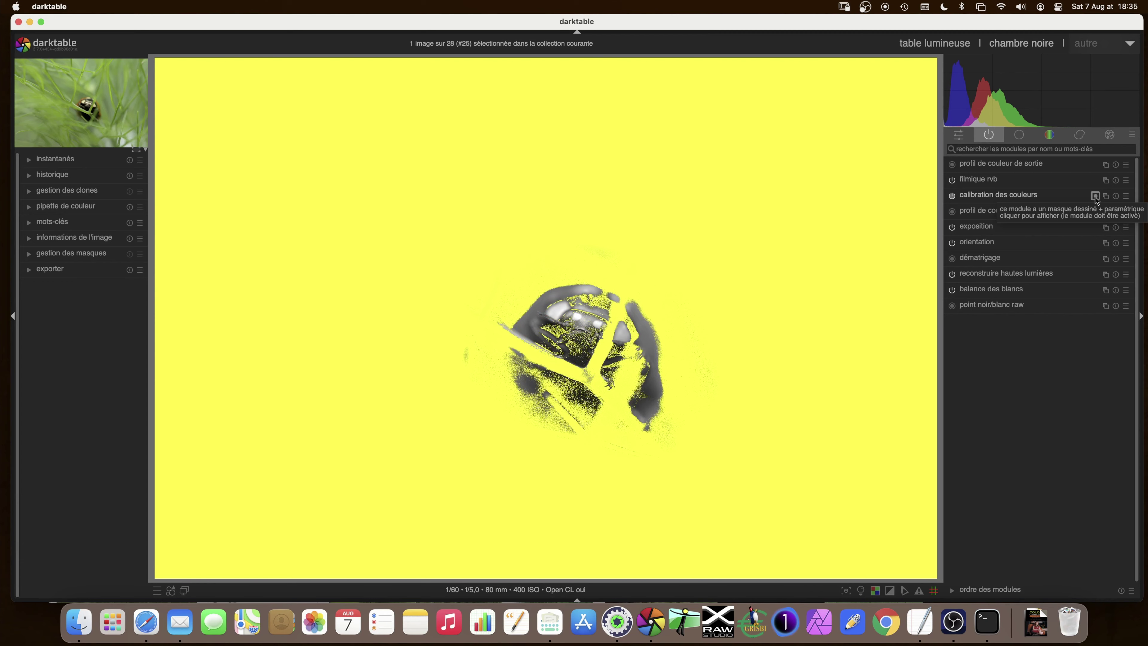
click(1095, 197)
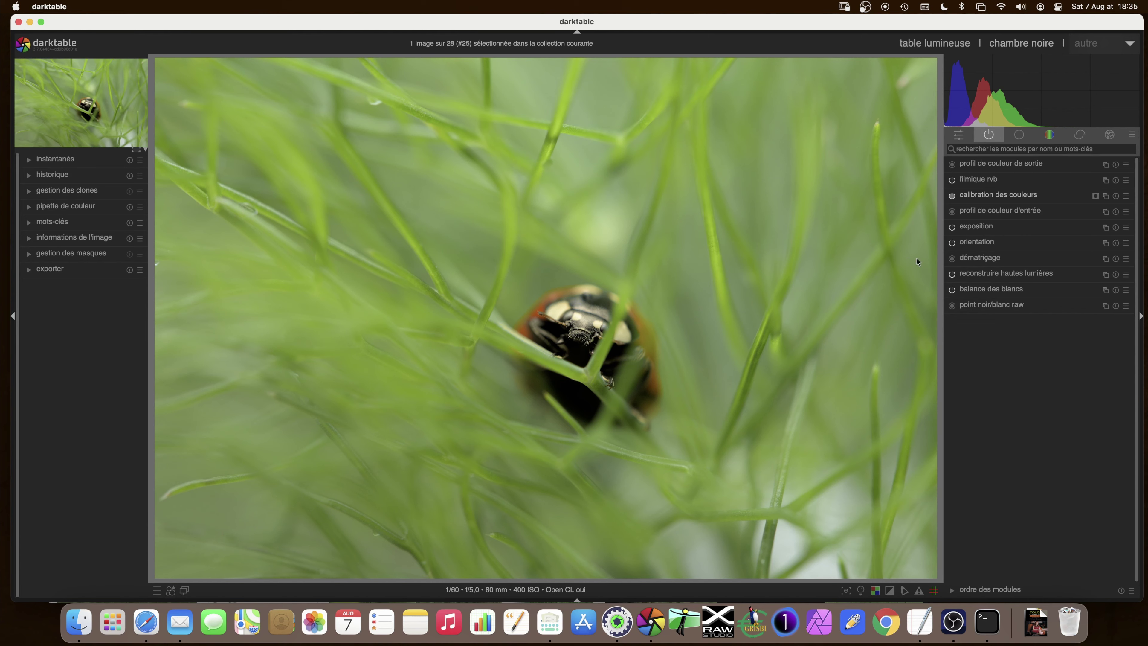
Create a new instance of calibration des couleurs and dismiss its preset list
mouse_move(1013, 200)
click(1106, 196)
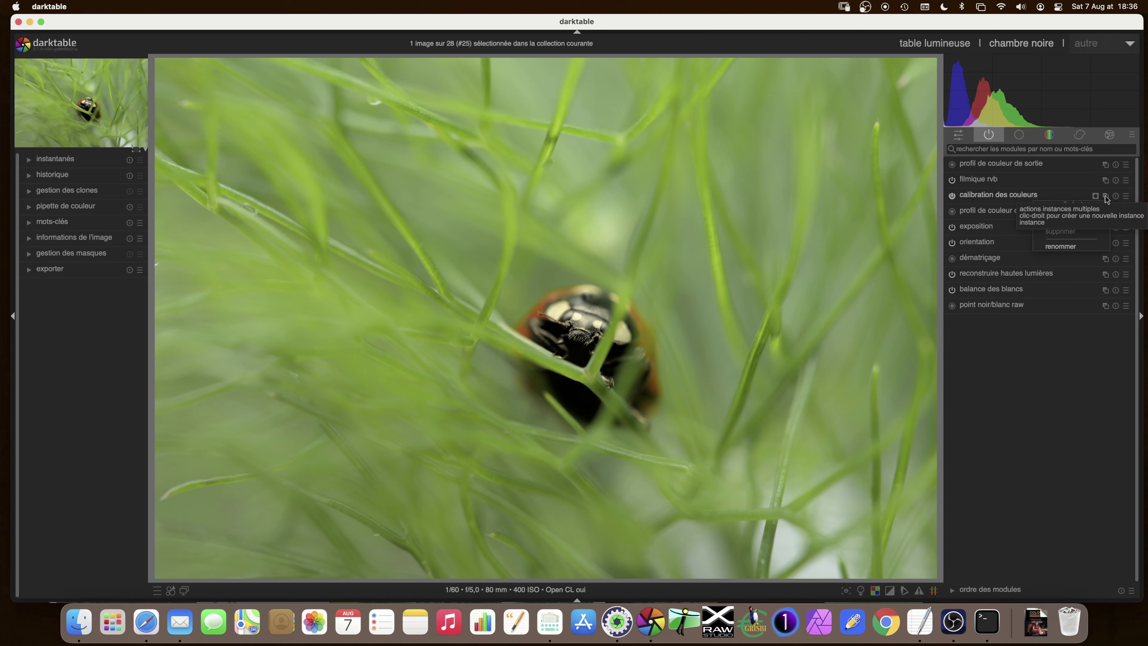
click(1090, 203)
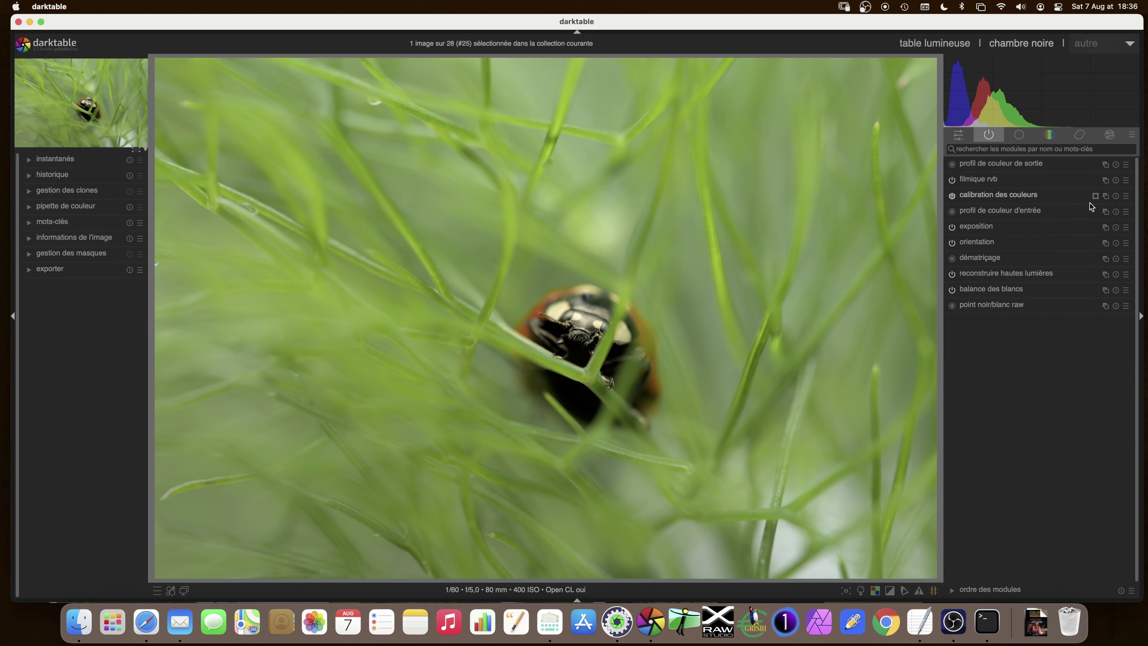
right_click(1032, 196)
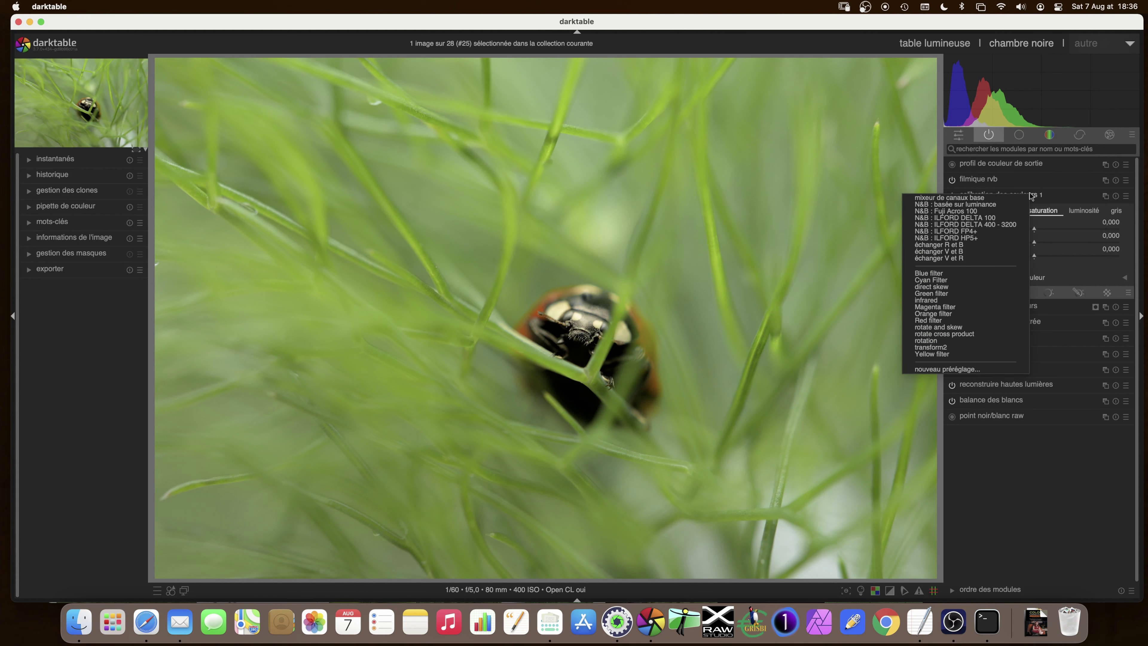
click(1036, 199)
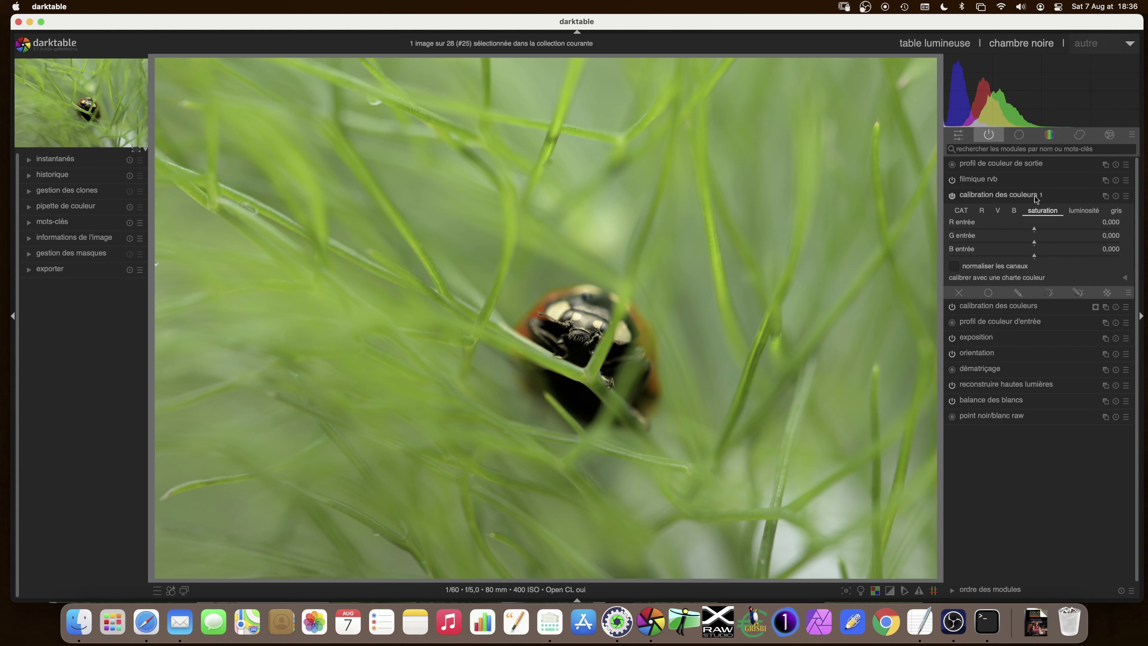
Rename the new calibration des couleurs instance as coccinelle
click(1106, 197)
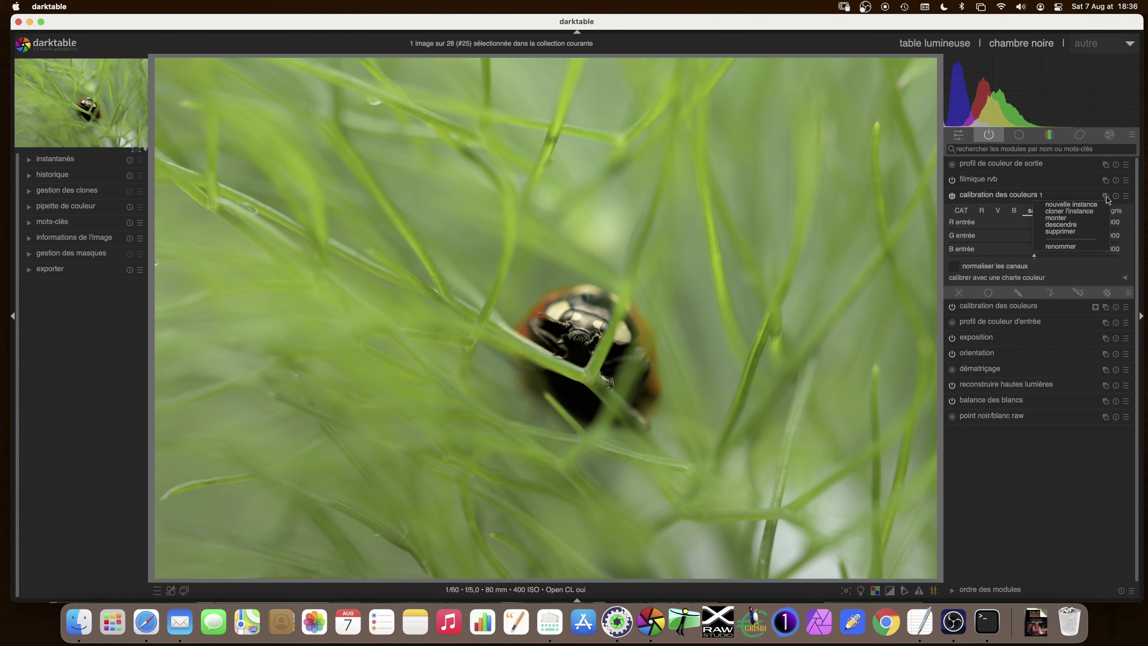
click(1078, 245)
text(coccin)
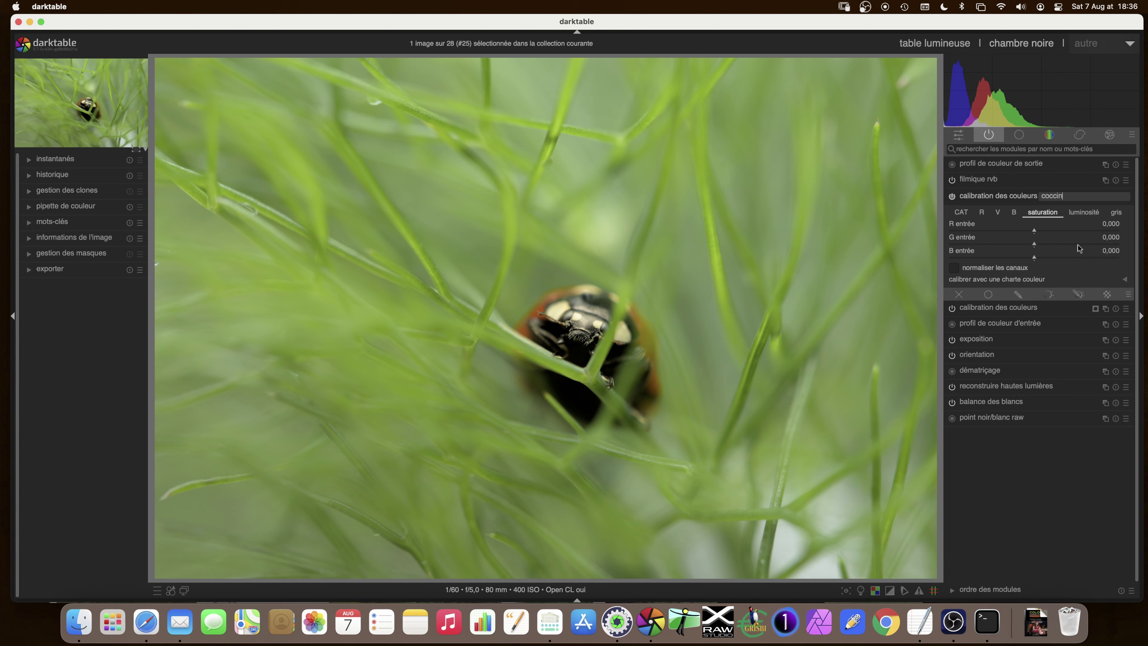
text(elle)
key(Return)
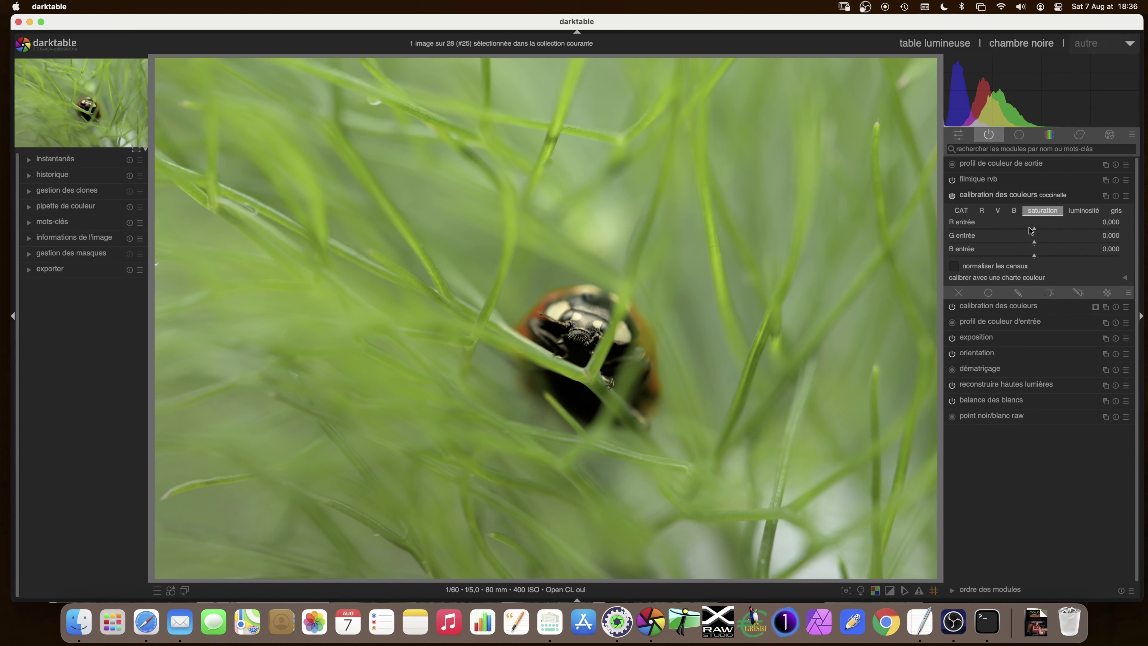
Set the coccinelle instance's adaptation to CAT16 (CIECAM16) and pick its illuminant from the whole image
click(971, 211)
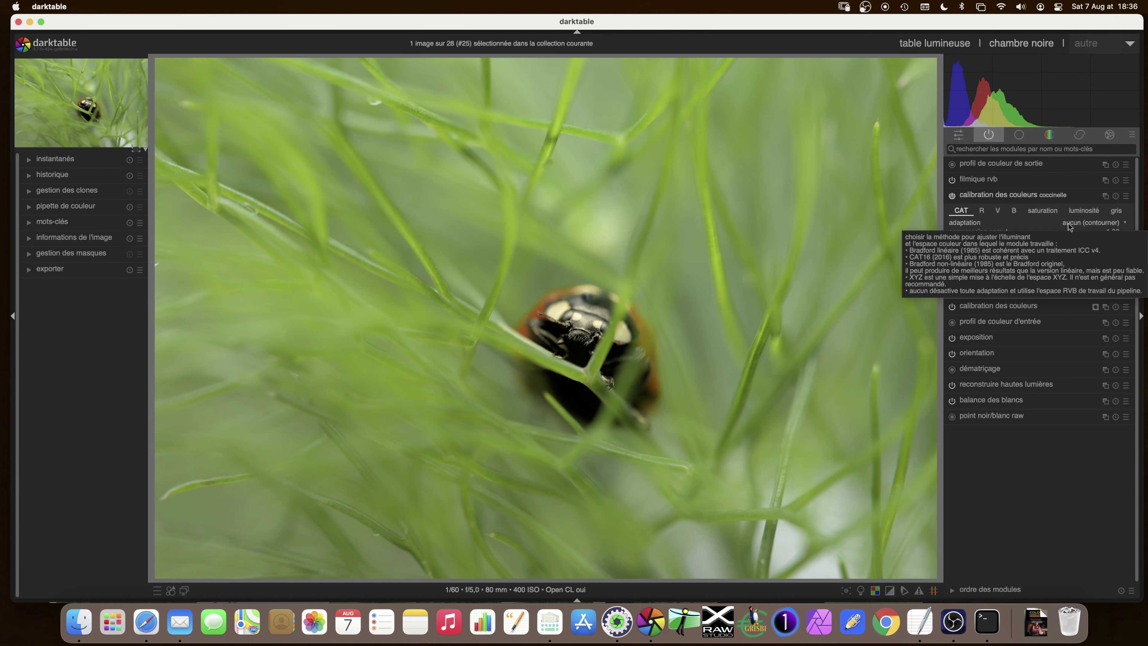
click(983, 211)
click(999, 211)
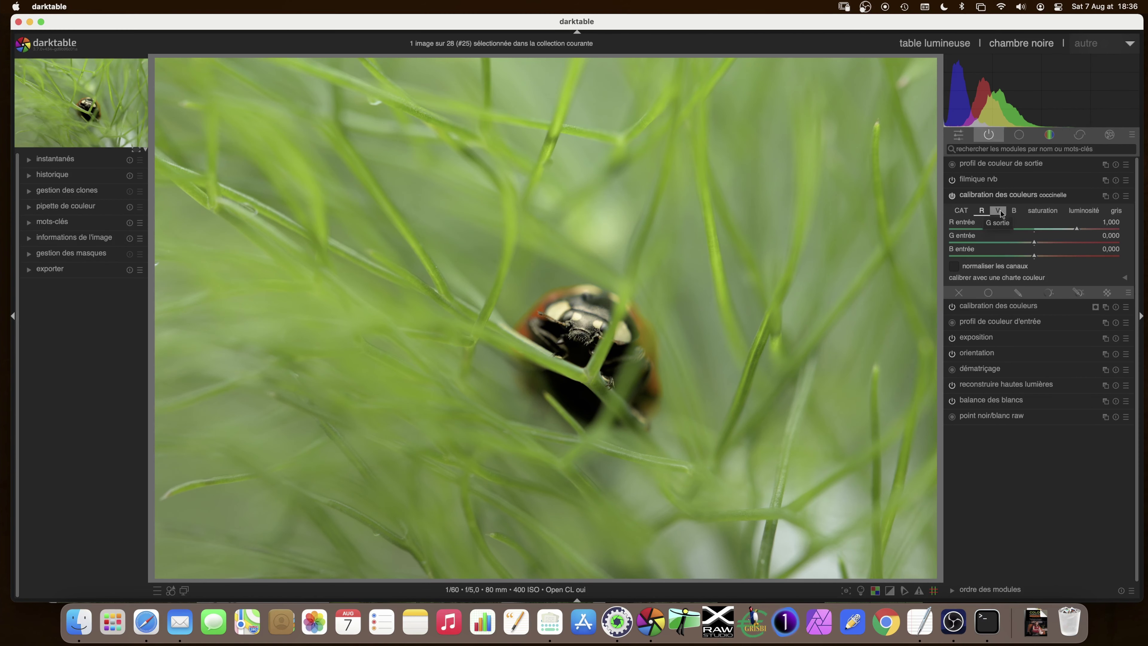
scroll(1001, 211, down, 1)
scroll(1004, 211, up, 3)
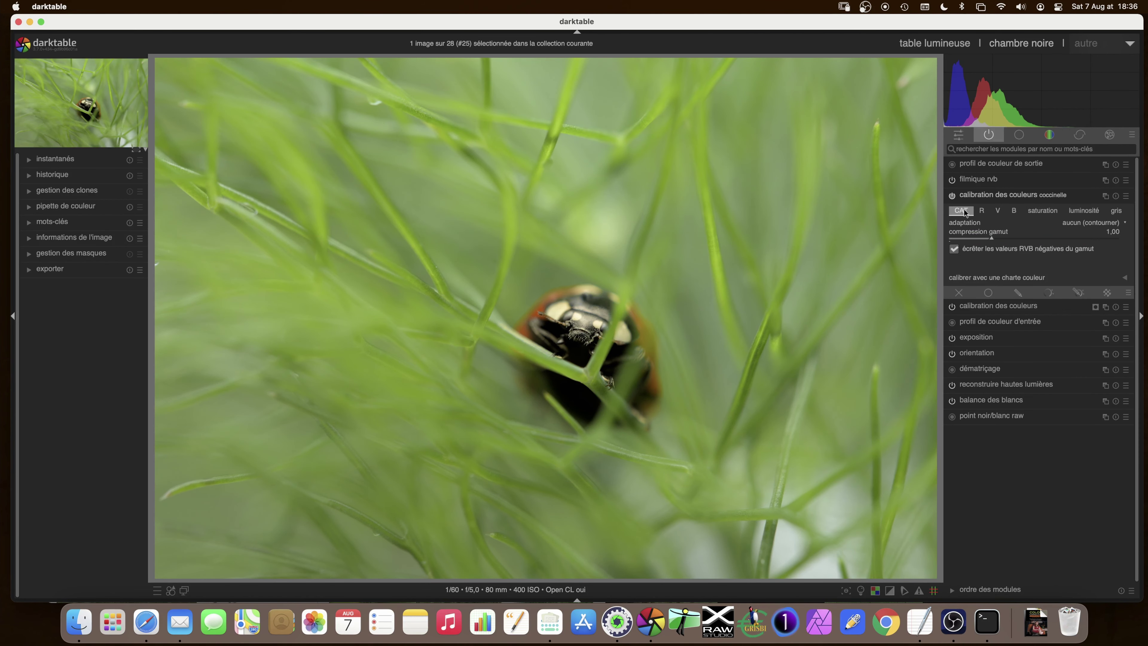
click(1078, 223)
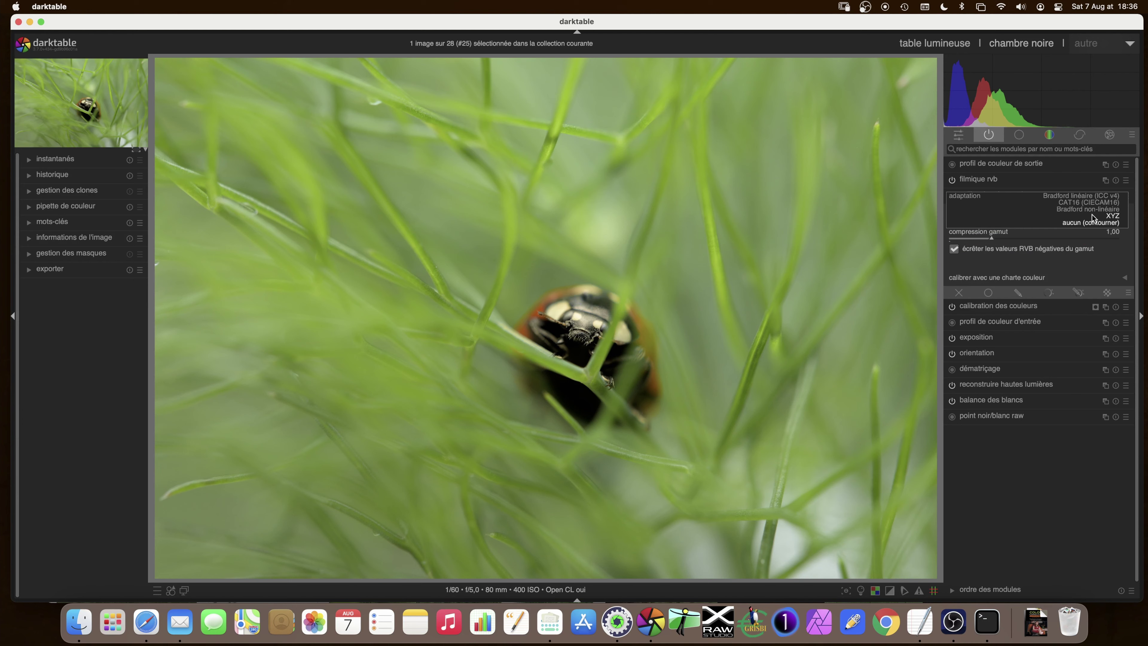
click(1079, 203)
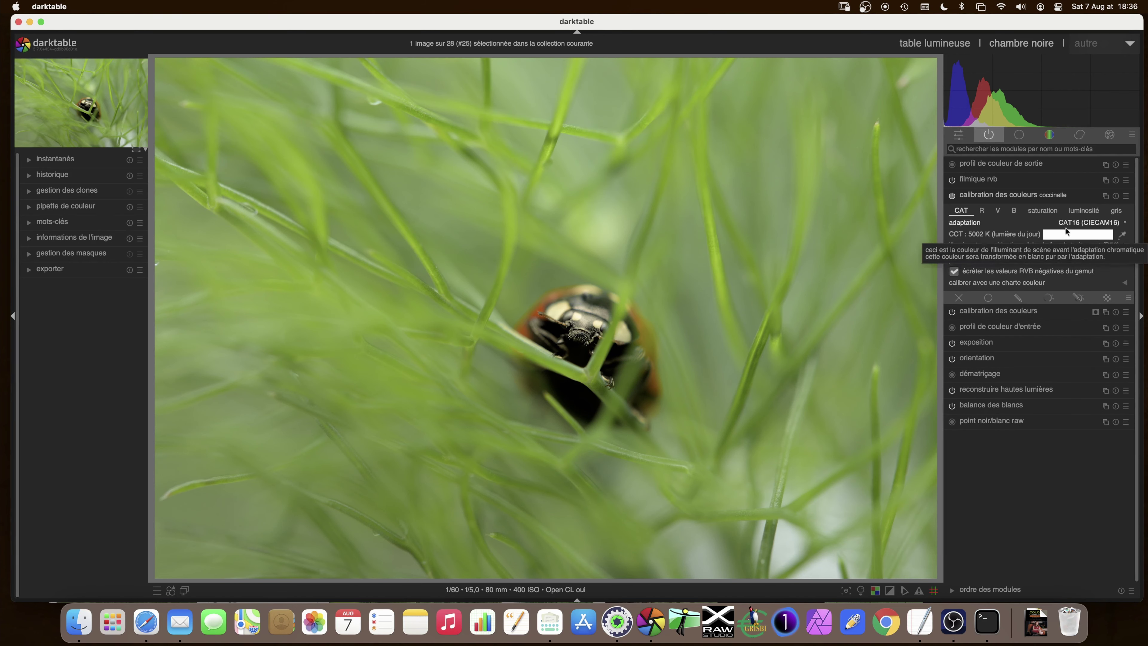
click(1123, 234)
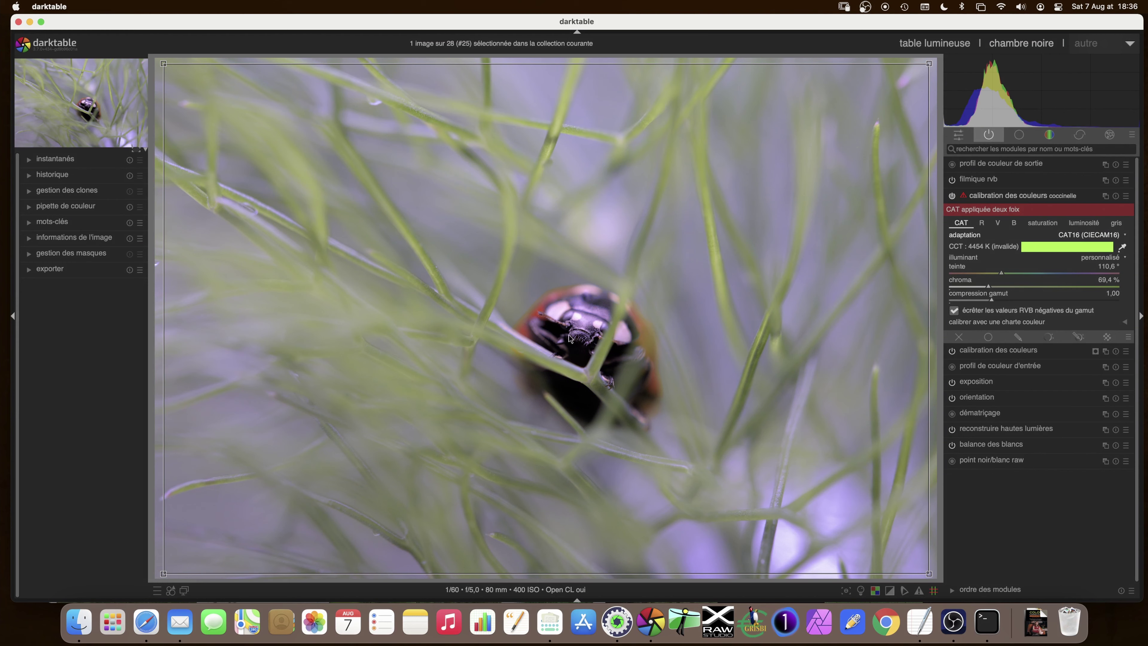
Pick the coccinelle instance's illuminant from a small area on the ladybird's head
drag(577, 318, 589, 340)
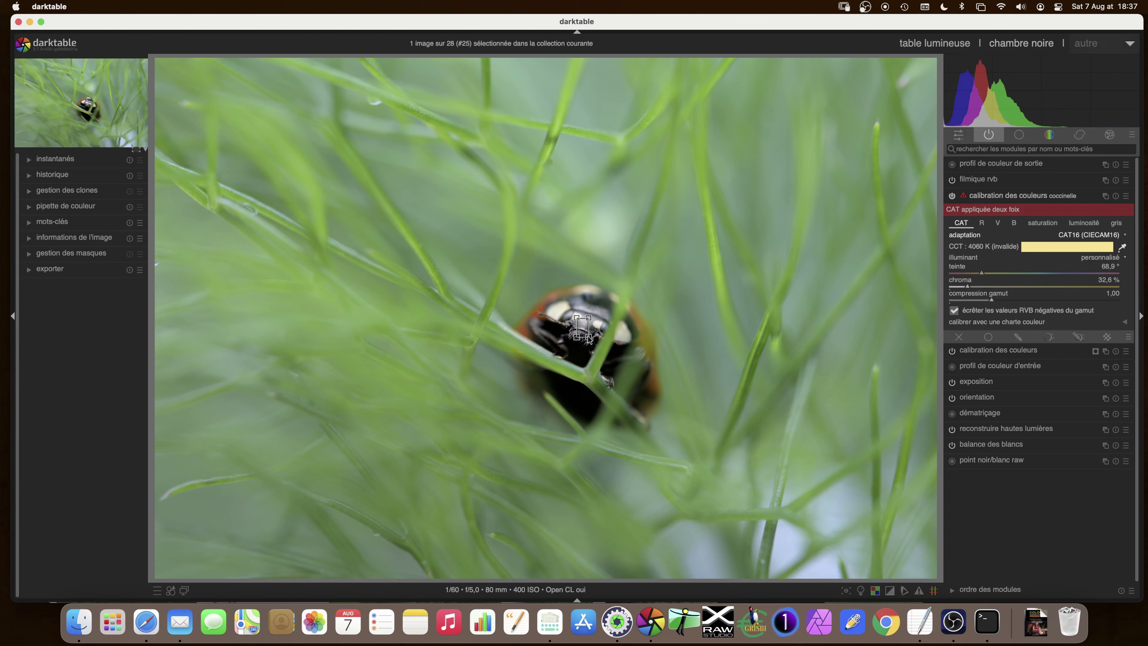
drag(578, 319, 573, 319)
mouse_move(966, 215)
Add a parametric mask on the hz hue channel sampled from a large fennel area, display it and invert its range to target the ladybird
click(1050, 338)
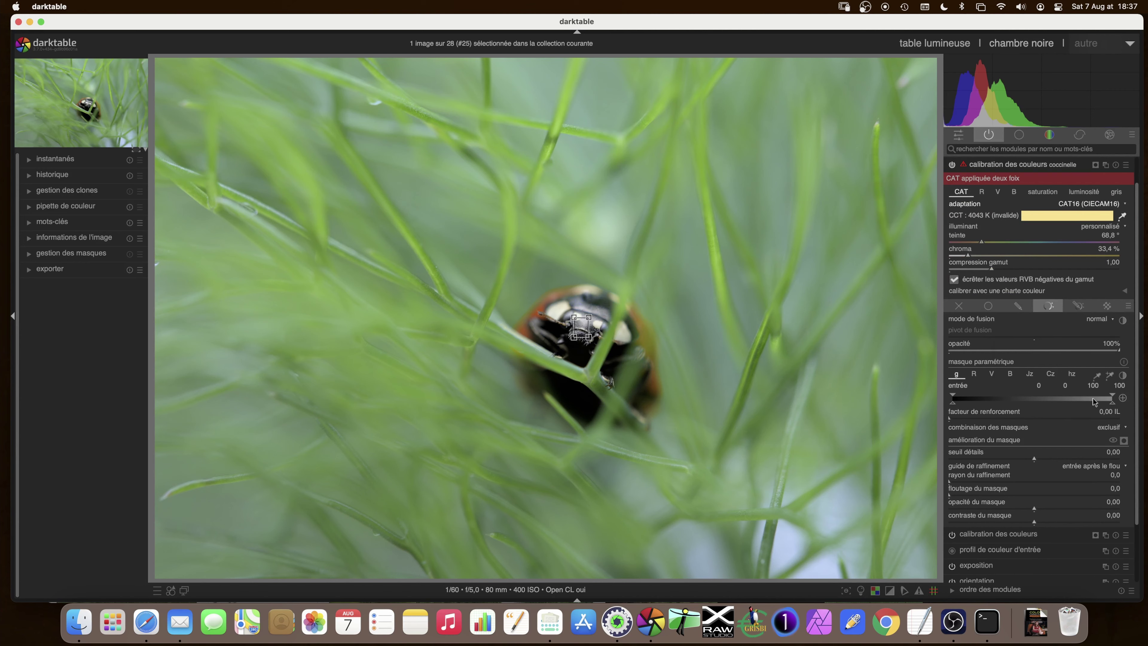
click(1072, 375)
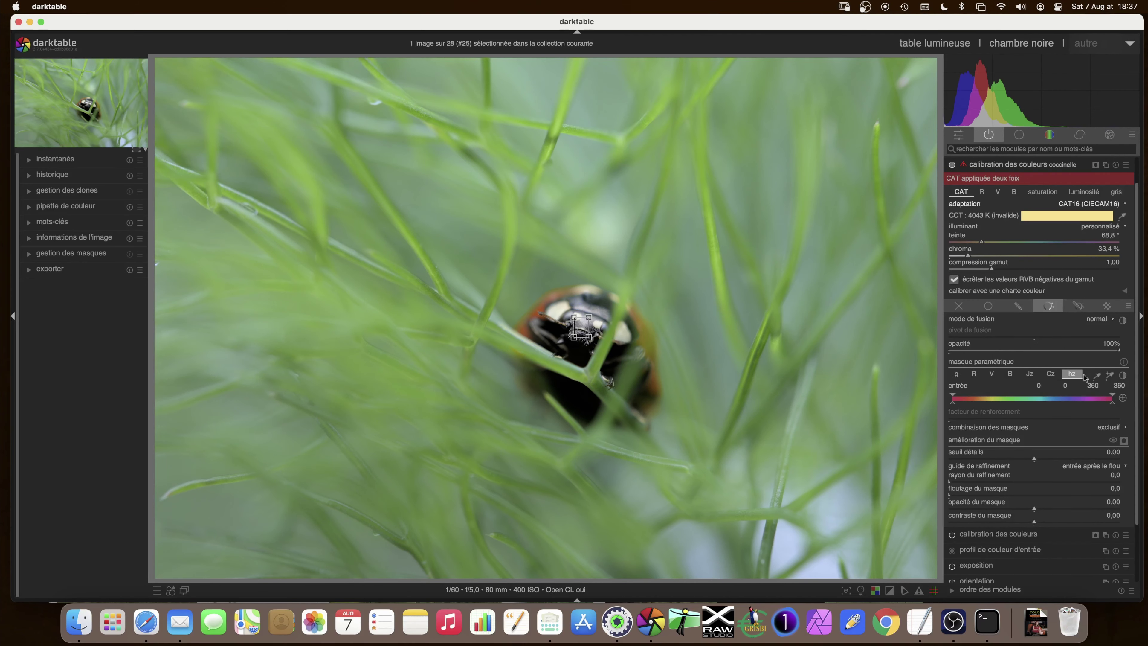
click(1110, 375)
drag(198, 84, 475, 560)
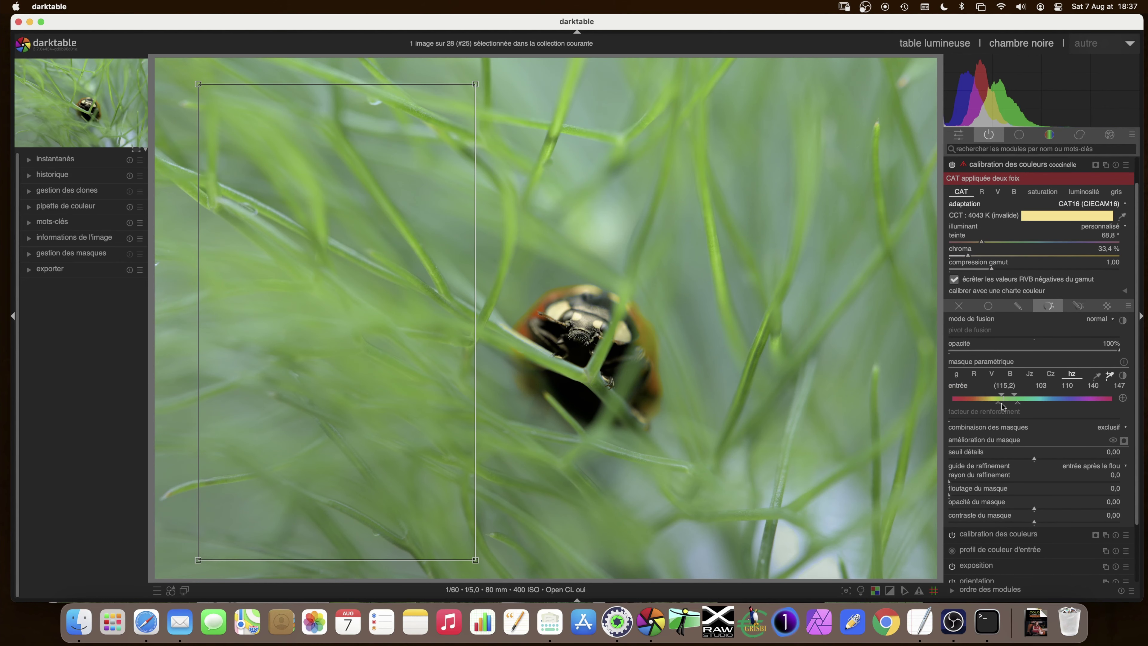
click(1124, 440)
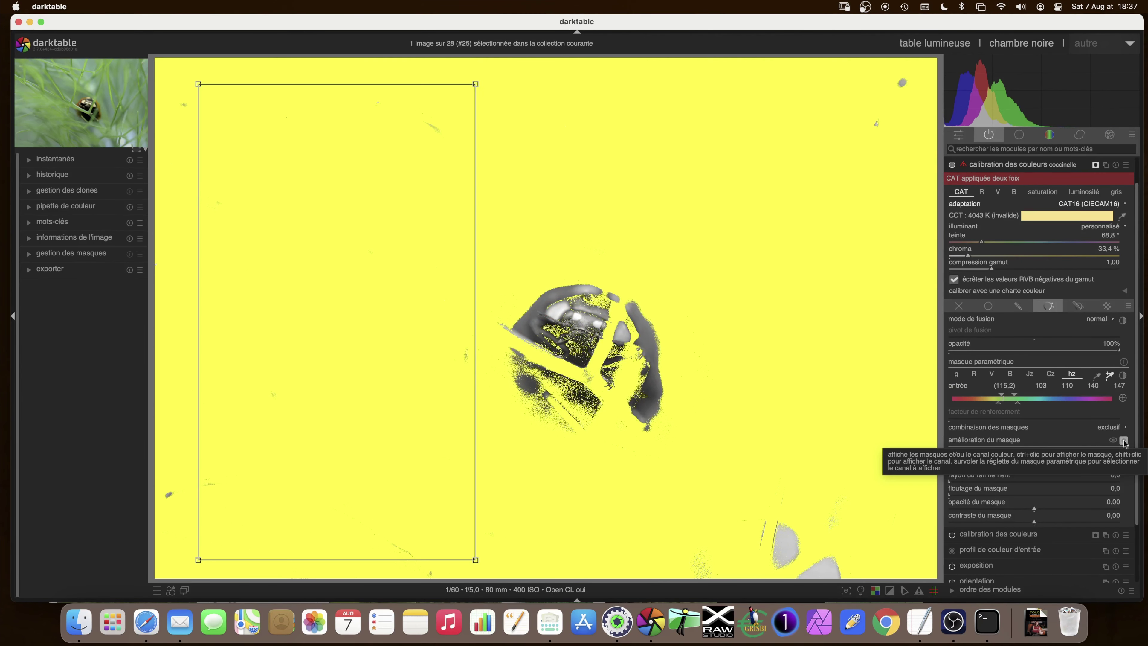
click(1123, 399)
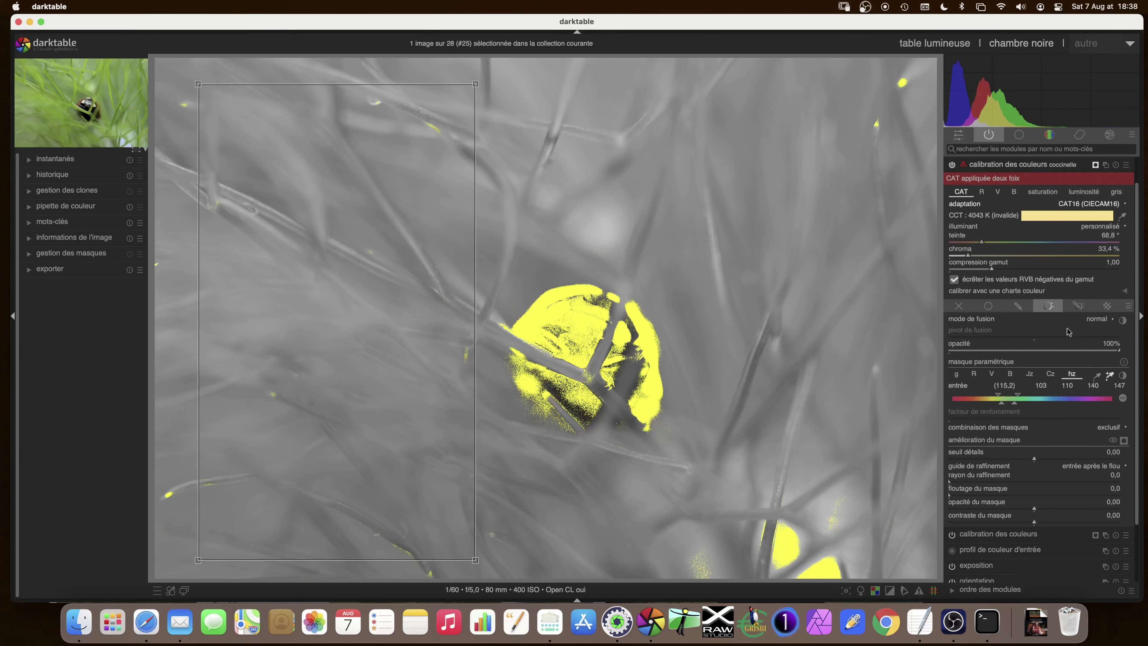
Combine the parametric mask with a drawn mask by outlining the ladybird with a closed path
click(1078, 307)
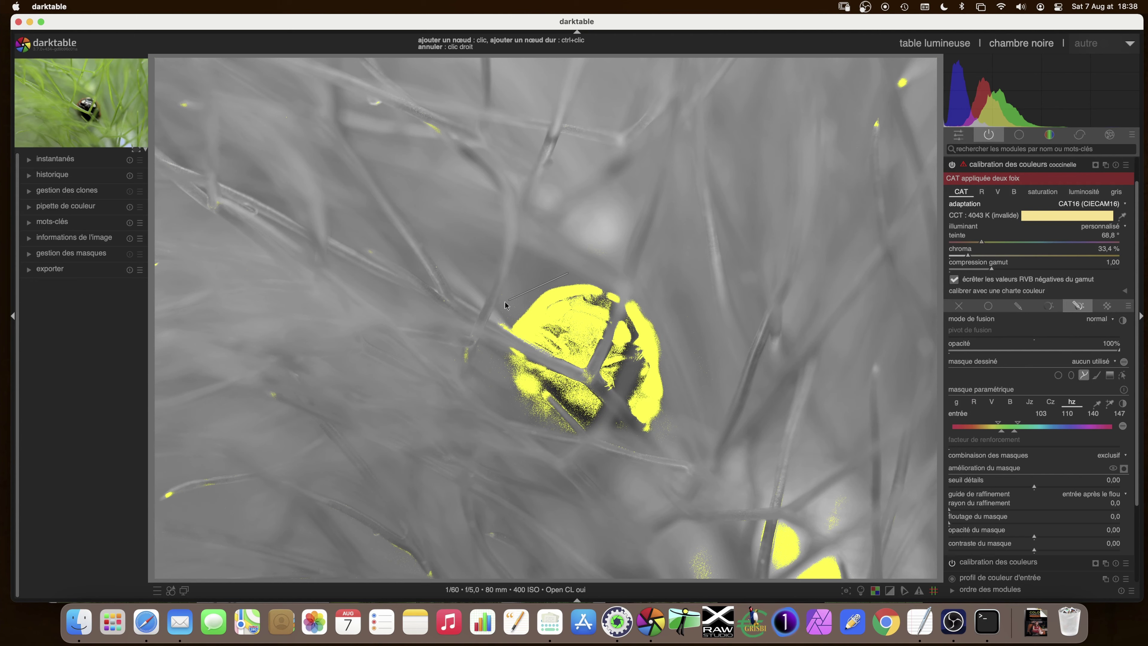
click(495, 334)
click(614, 435)
right_click(608, 277)
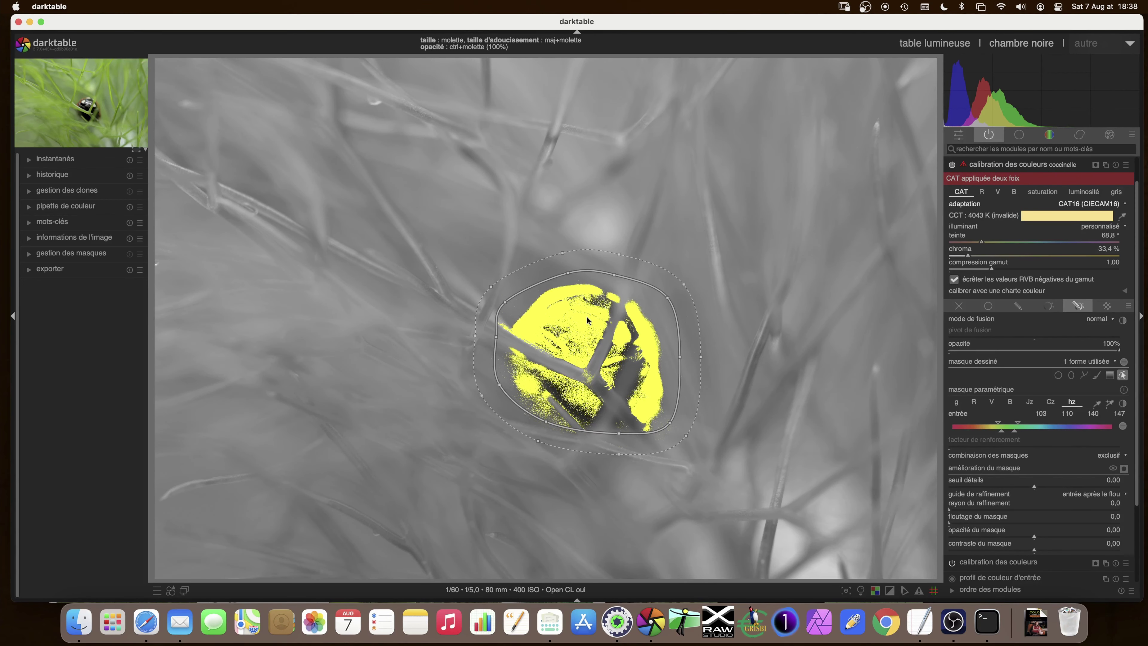
Smooth the ladybird mask with rayon du raffinement at 49,0 and floutage du masque at 33,7
scroll(788, 333, up, 3)
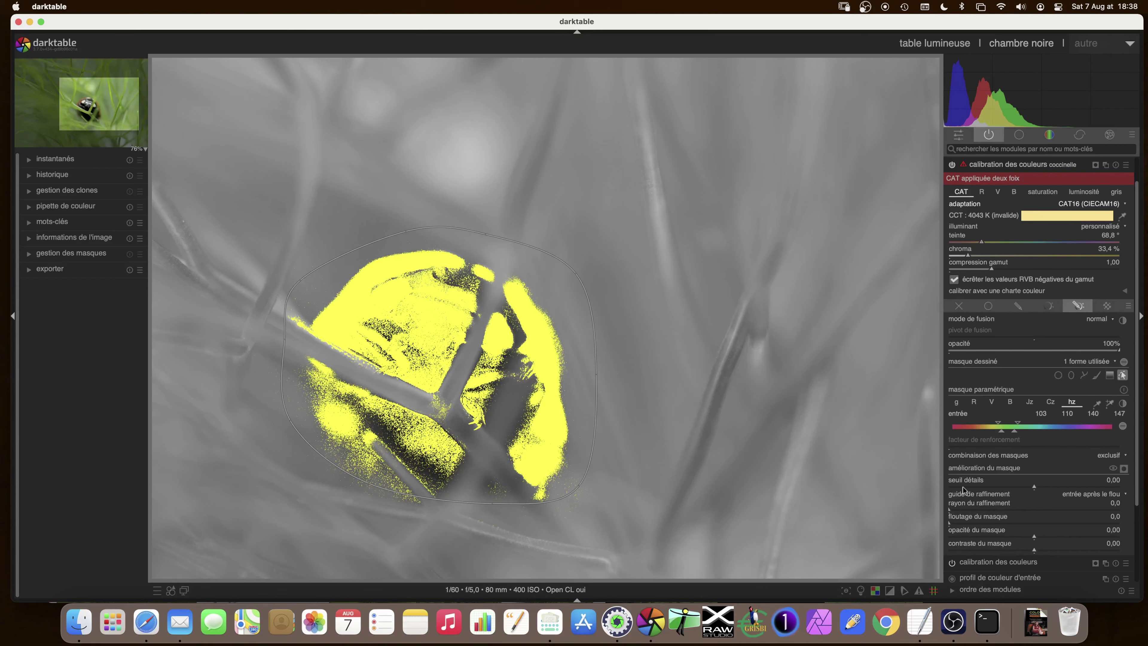
drag(951, 510, 975, 510)
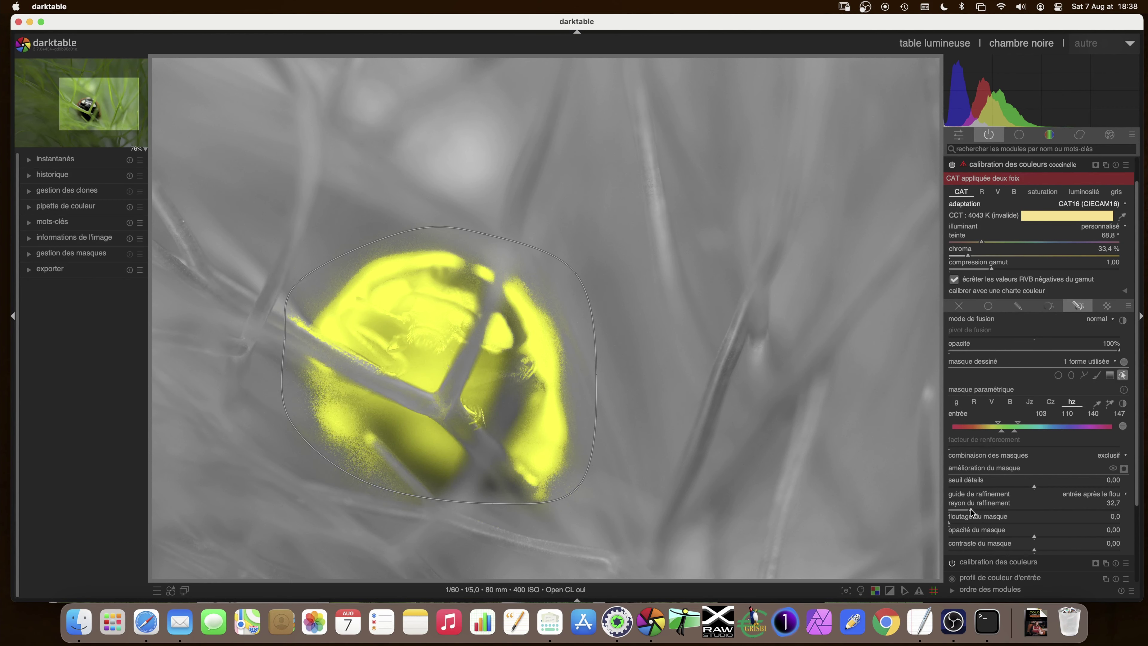
drag(971, 510, 966, 510)
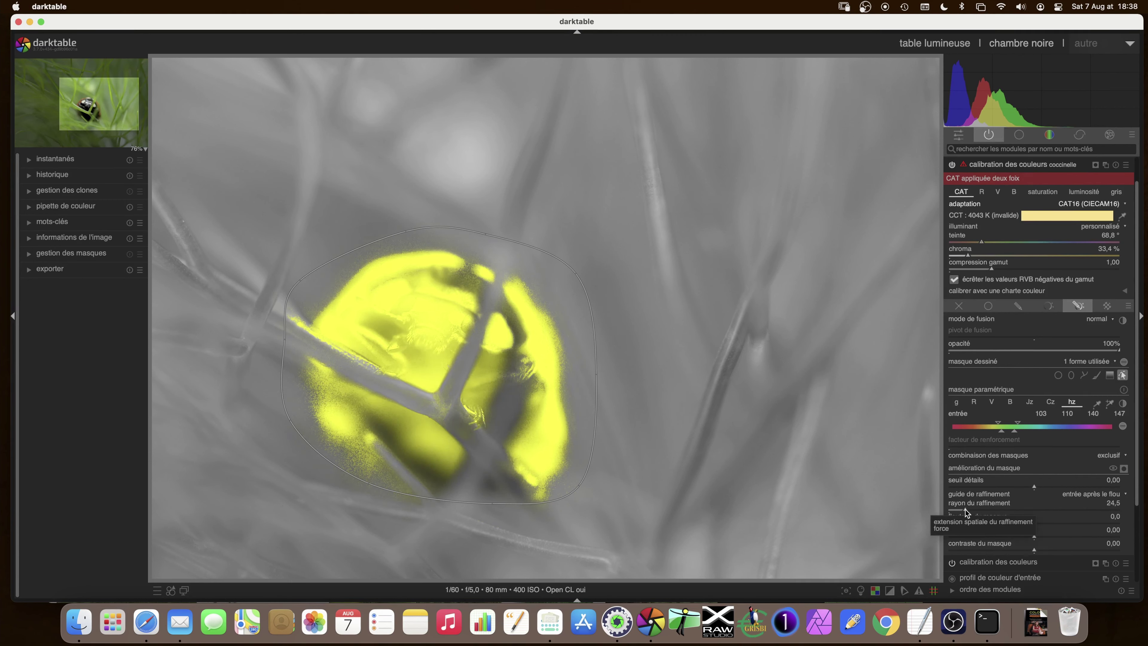
drag(950, 522, 983, 513)
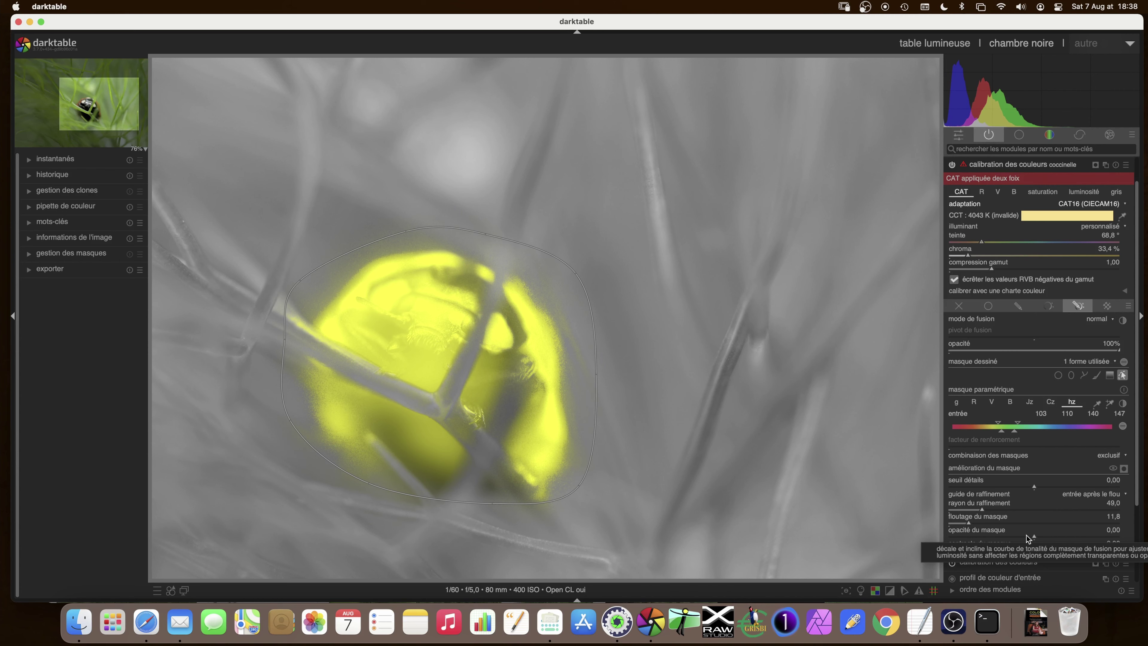
drag(990, 525, 1011, 526)
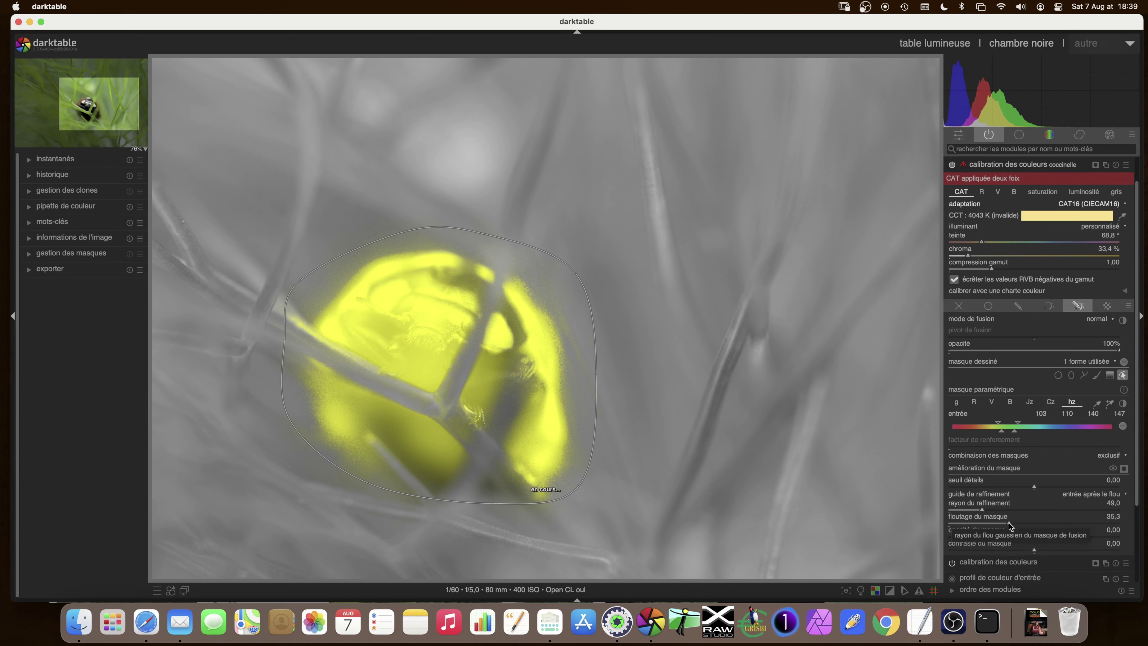
drag(994, 523, 1017, 524)
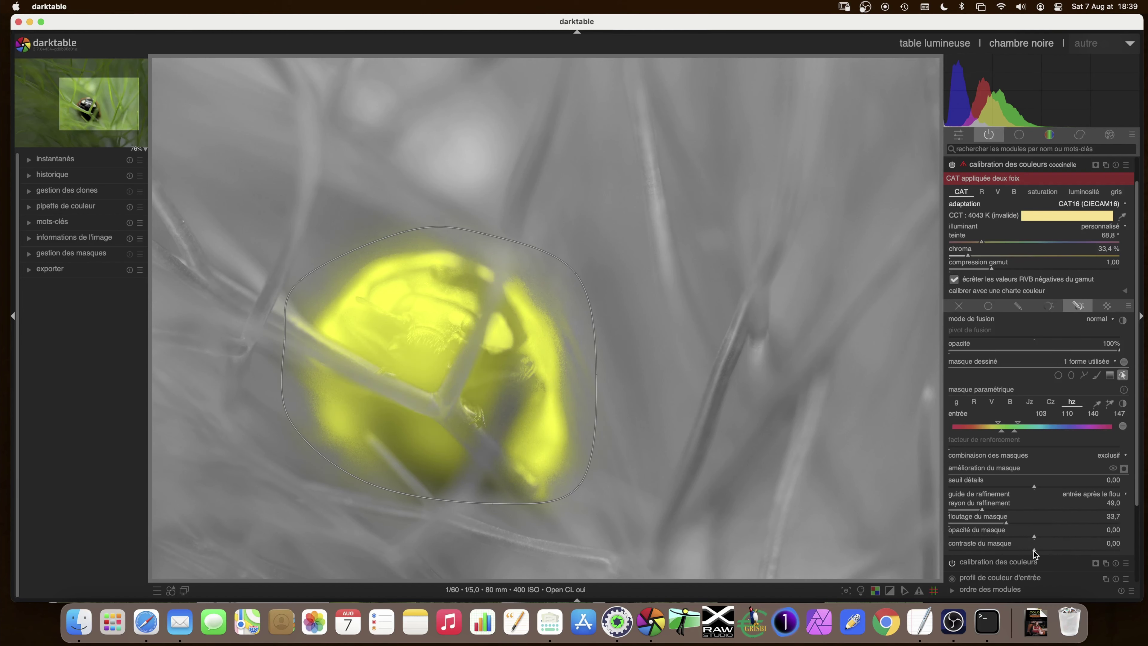
Set the ladybird mask's contraste du masque to 0,07
drag(1035, 552, 1055, 552)
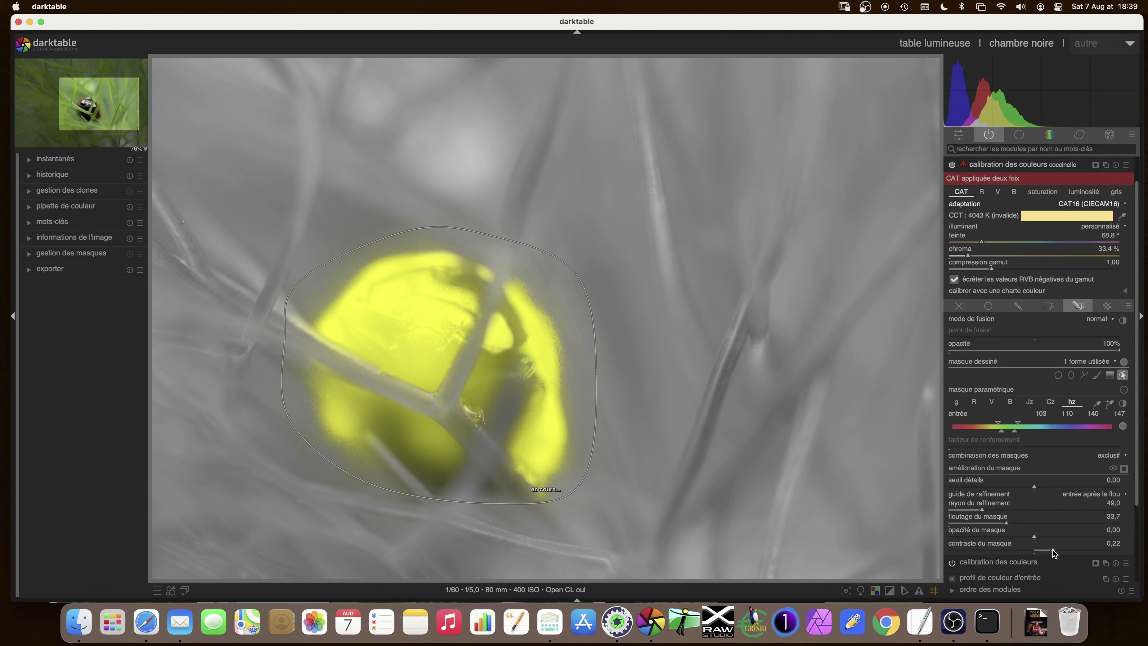
drag(1055, 552, 1040, 552)
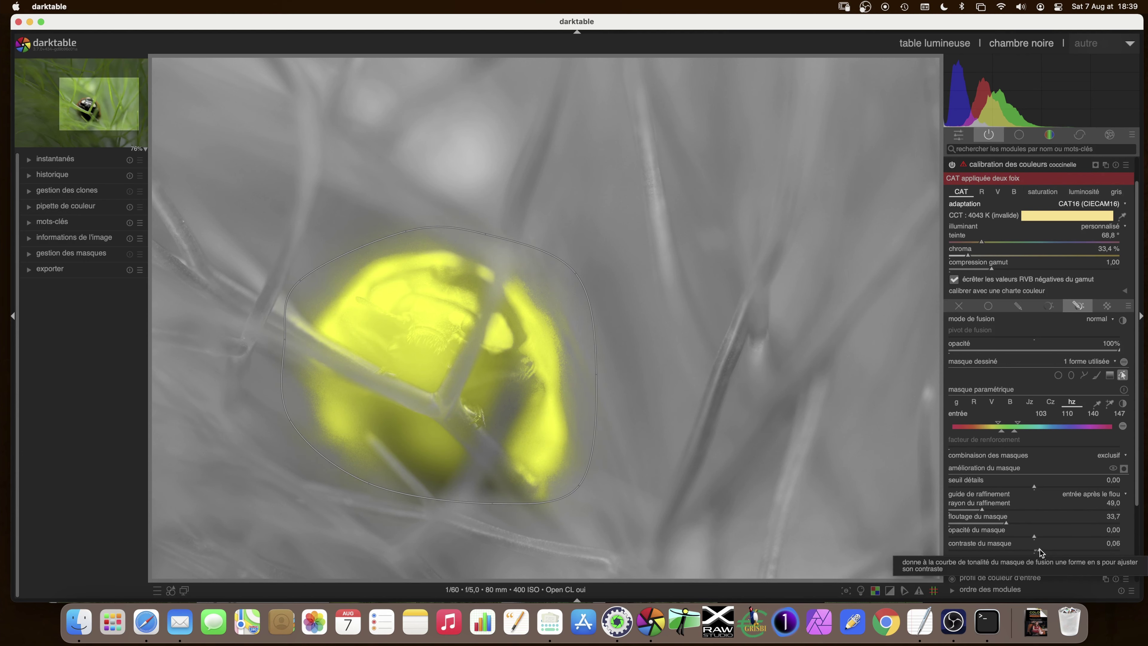
click(1040, 549)
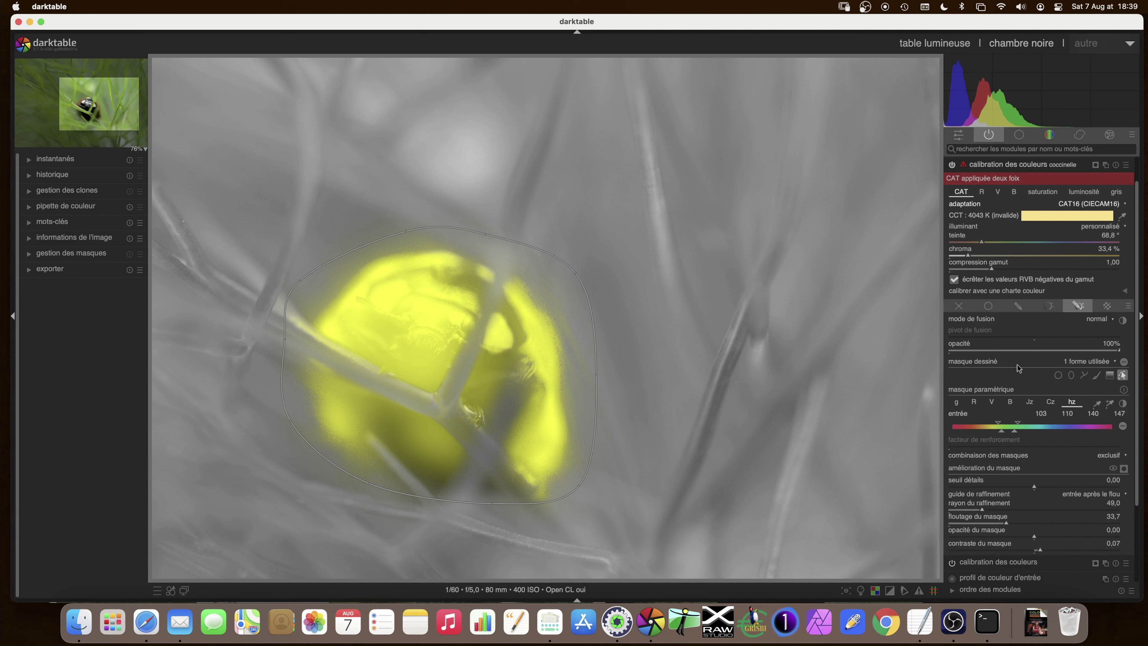
Hide the drawn path outline, collapse the coccinelle instance and return to the full image
click(1123, 376)
click(1023, 165)
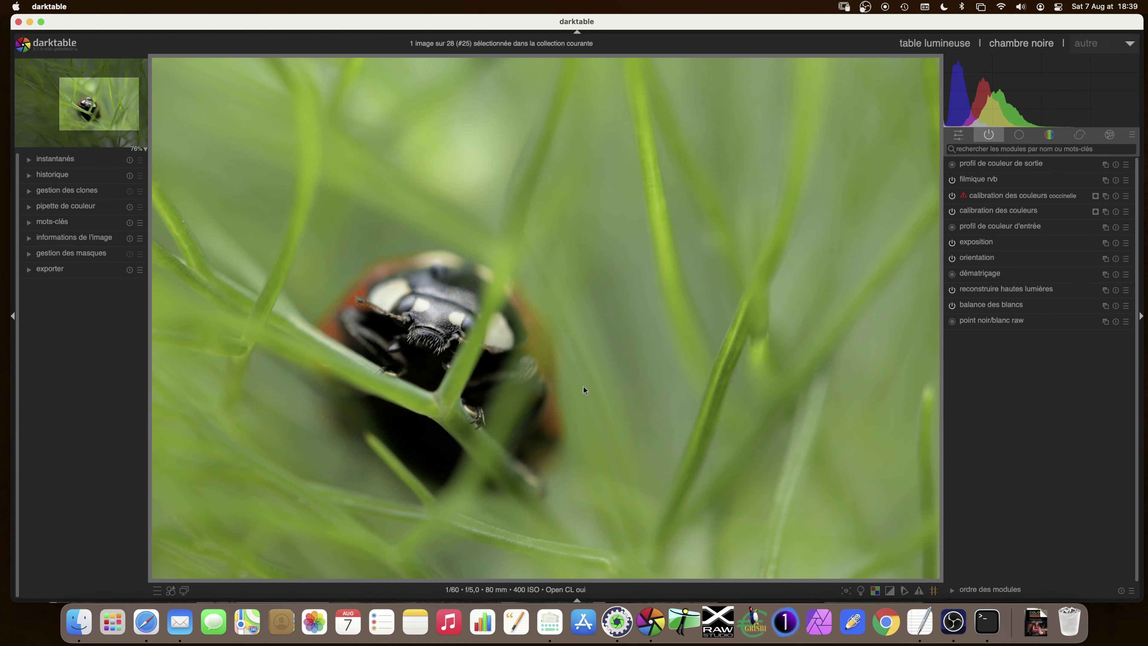
scroll(617, 392, down, 1)
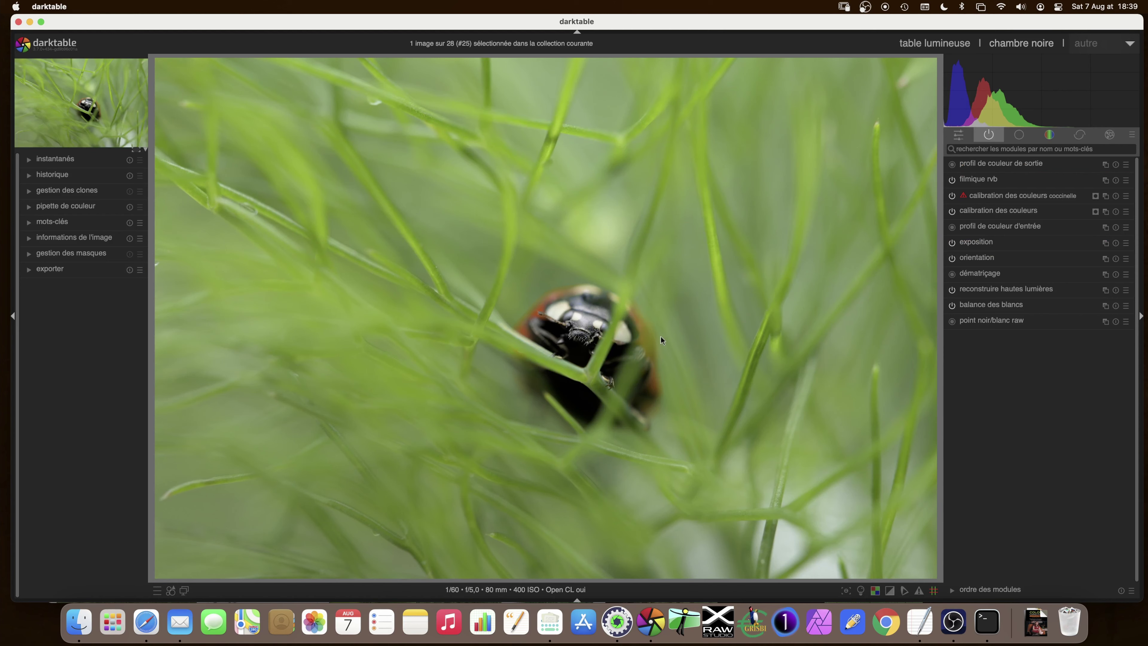
Switch the coccinelle instance off and back on to compare the ladybird's colours
click(952, 197)
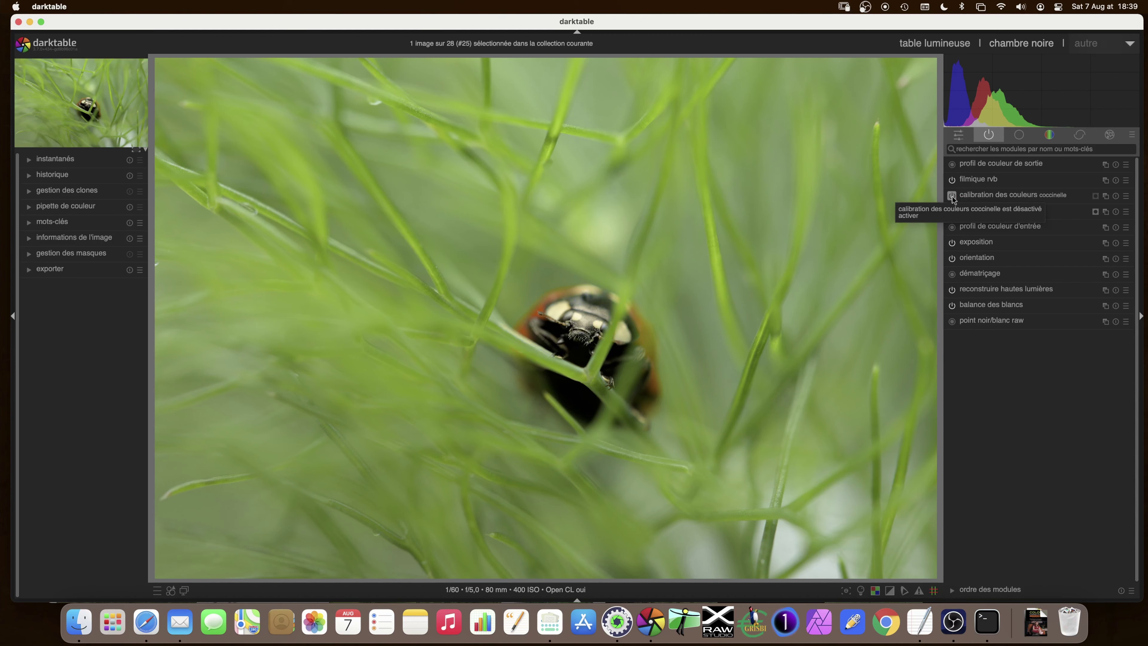
click(953, 197)
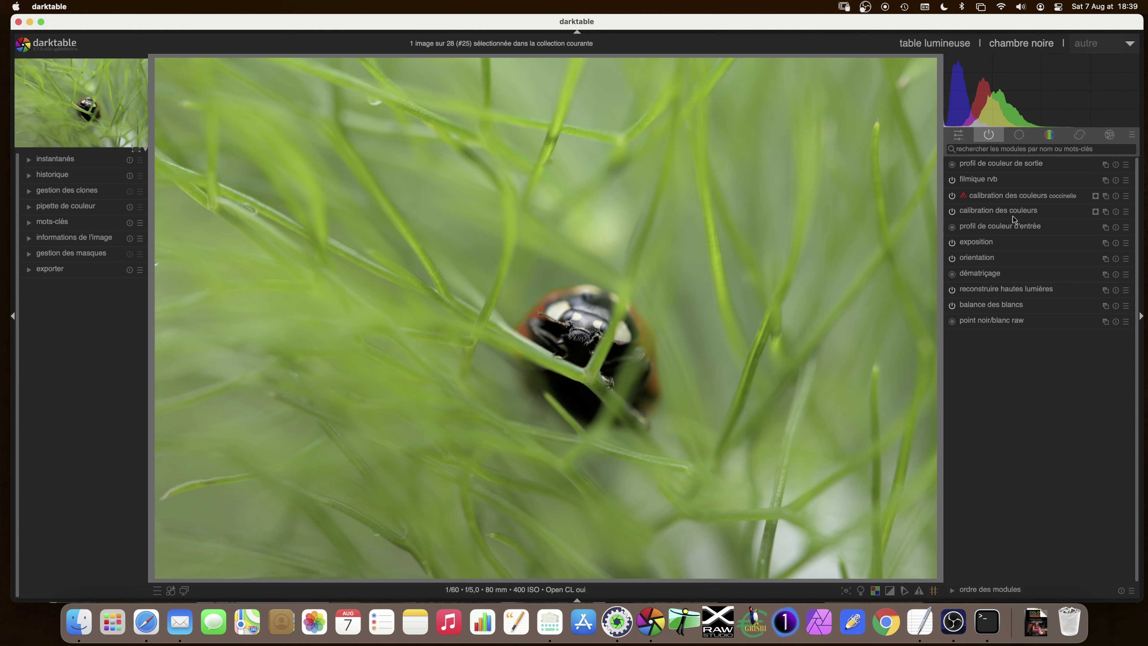
mouse_move(1019, 216)
Open balance couleur rvb and try a changement de teinte of about -25°
click(1046, 135)
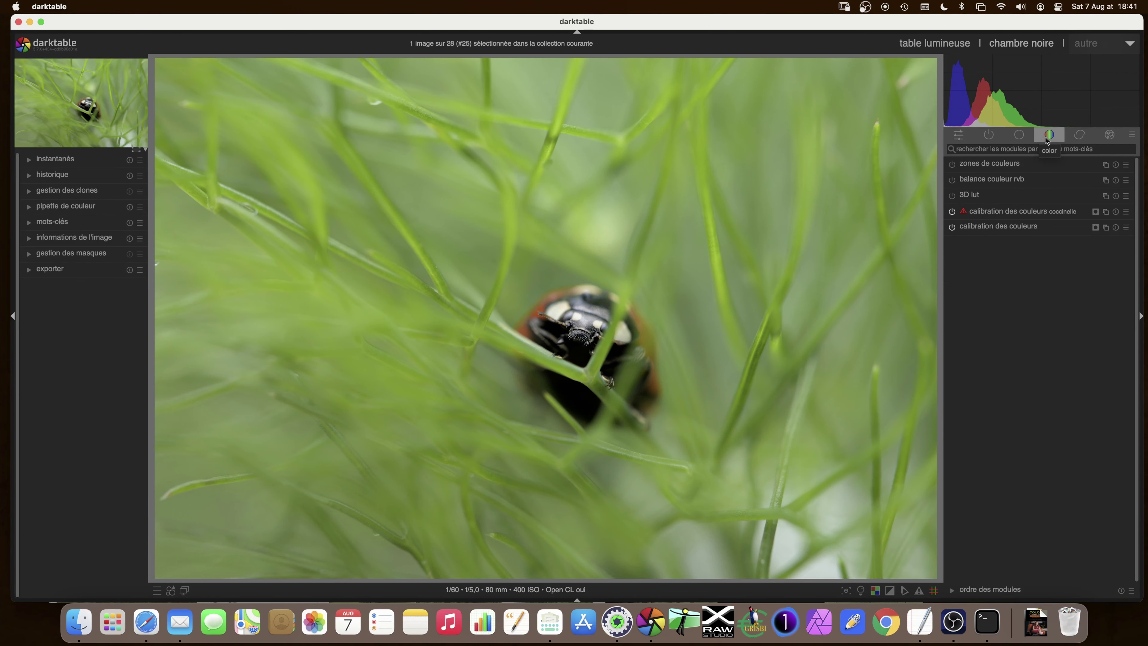
click(993, 179)
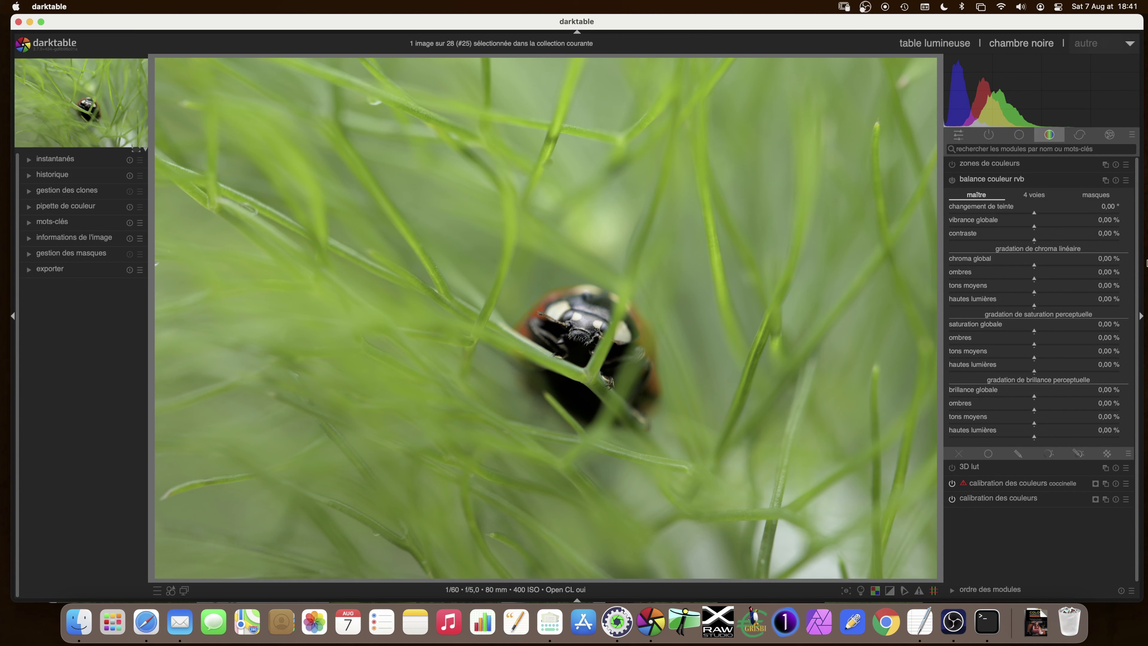
drag(1035, 215, 1024, 214)
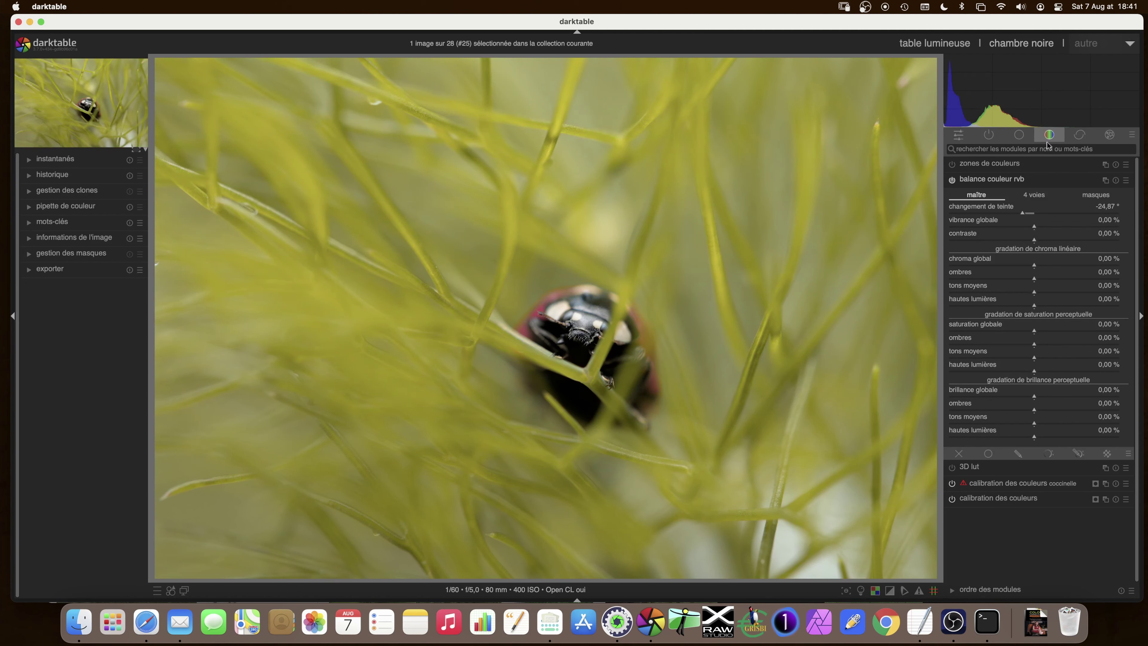
Change the scope display from the histogram to the vectorscope
mouse_move(1019, 103)
click(1078, 64)
click(1078, 65)
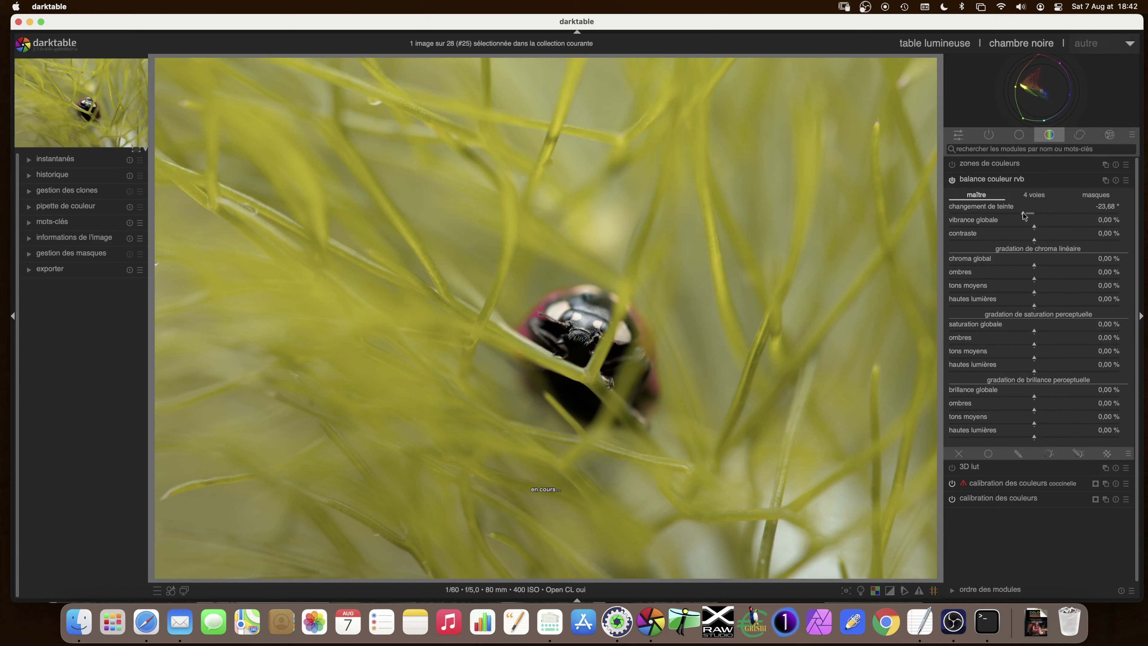
Try stronger changement de teinte rotations such as -86,45° and -100,66°, reset the hue shift and collapse balance couleur rvb
drag(1022, 213, 993, 212)
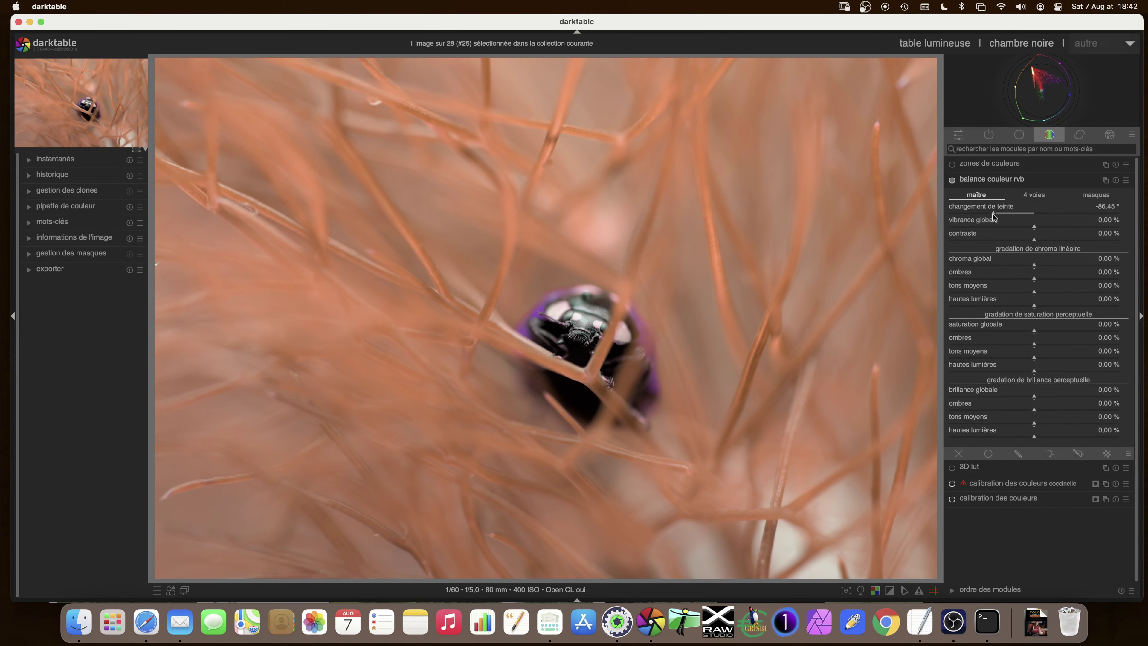
drag(993, 215, 986, 213)
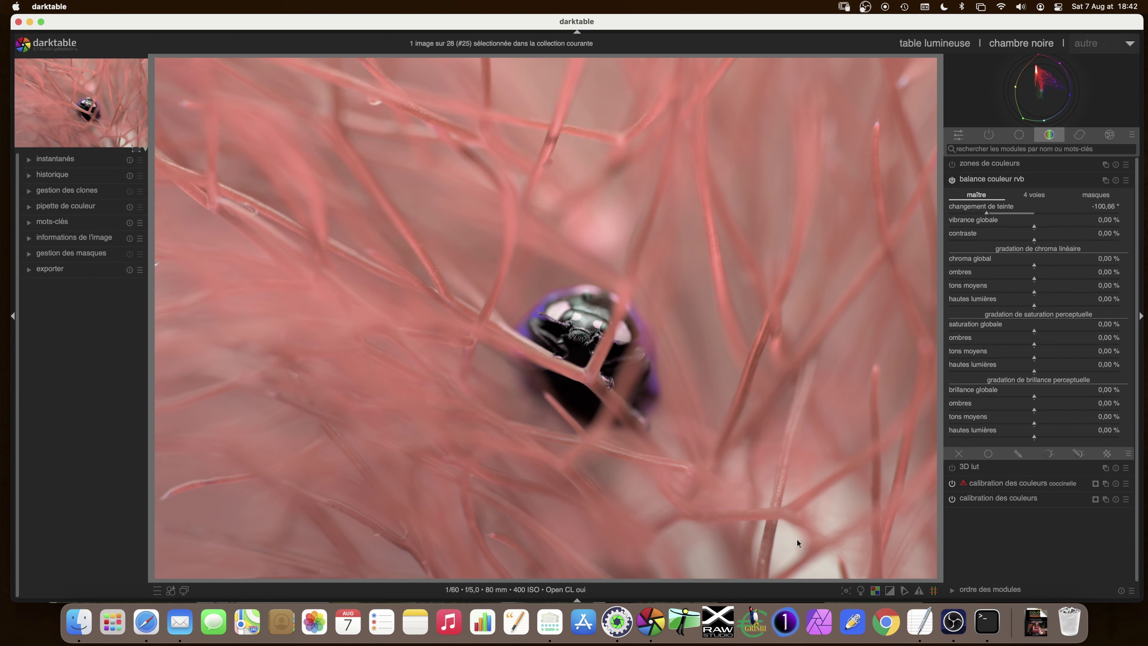
mouse_move(986, 212)
mouse_down()
mouse_move(955, 217)
mouse_move(1106, 214)
mouse_move(1089, 218)
mouse_up()
double_click(1087, 214)
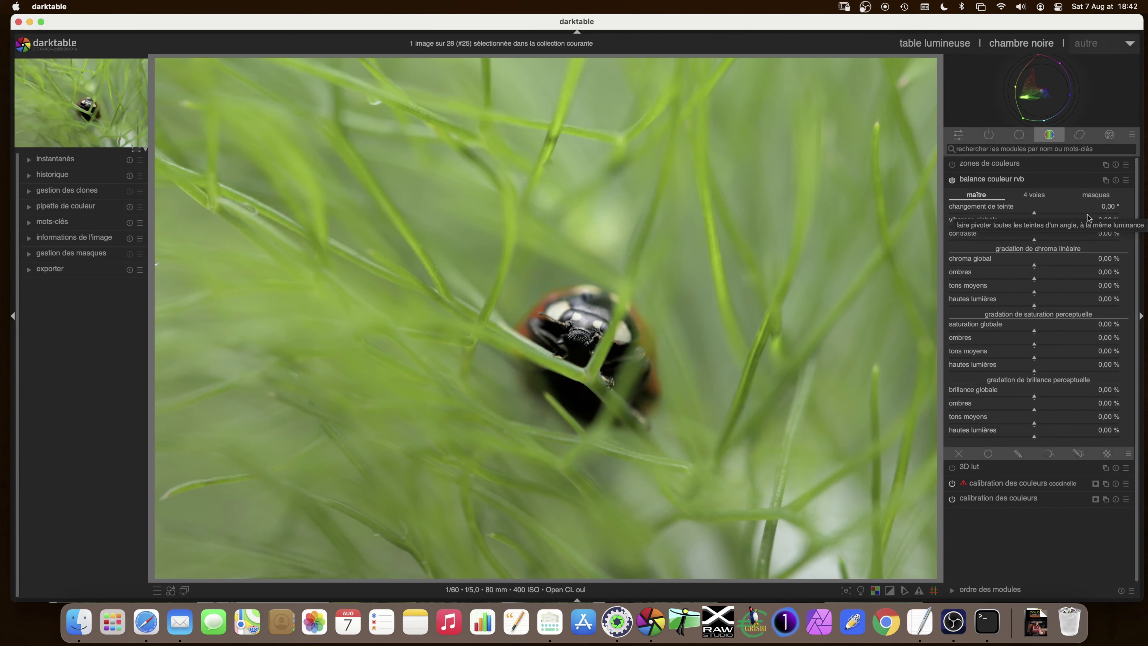
click(994, 180)
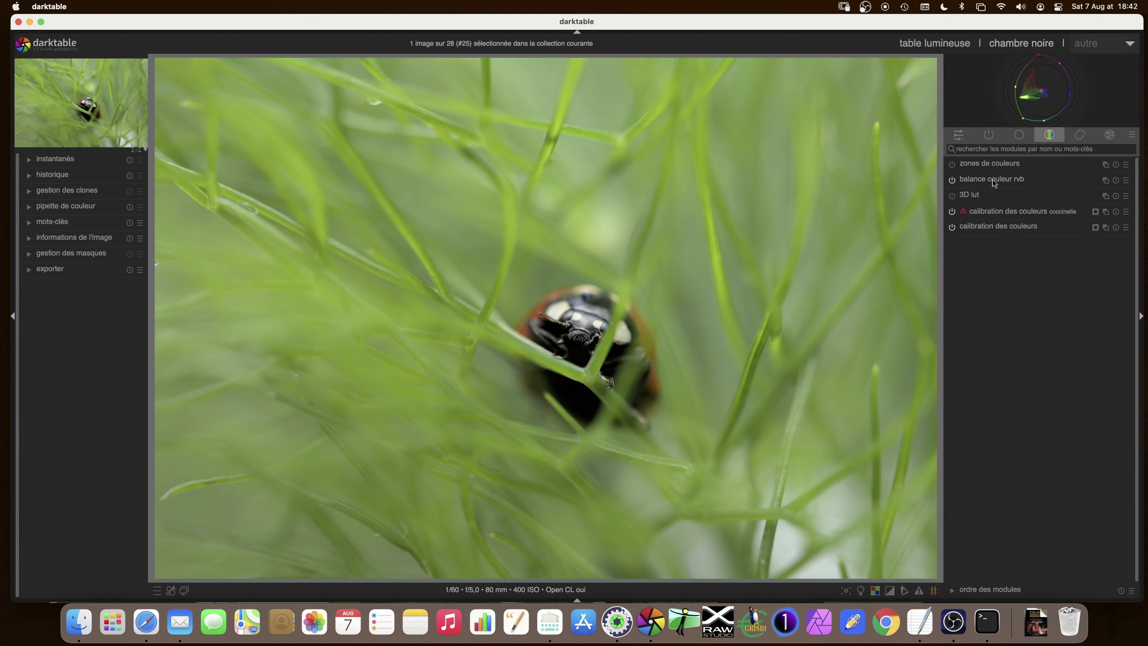
Find the coloriser module, try it with teinte 0,30 and saturation 0,60, and switch it off
click(997, 150)
text(colo)
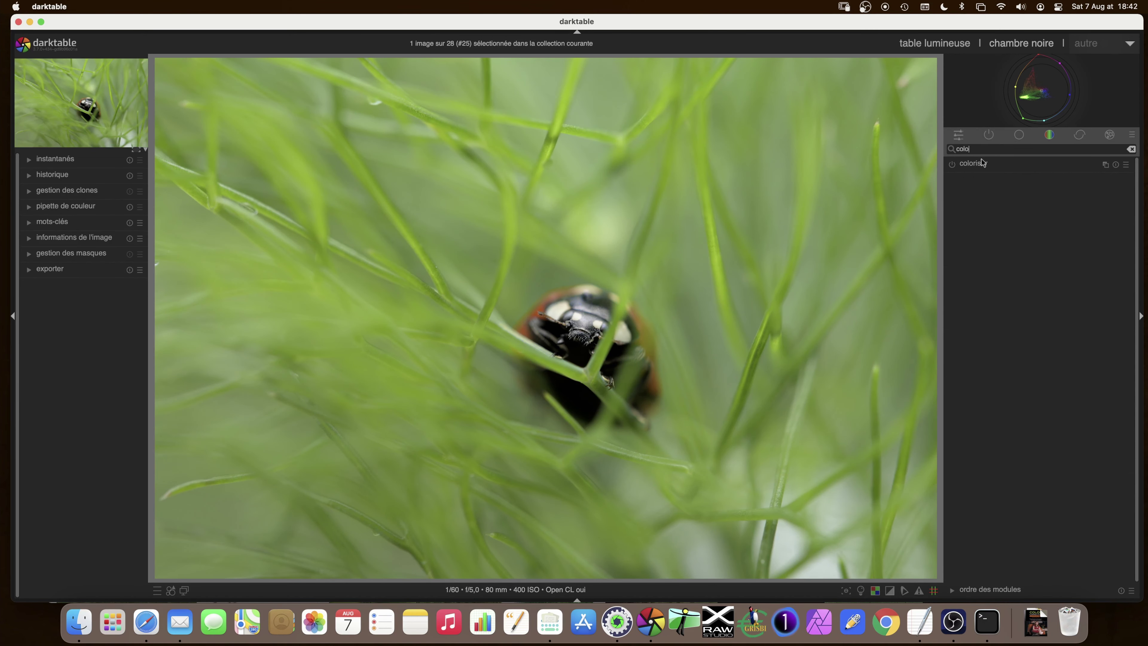
click(982, 163)
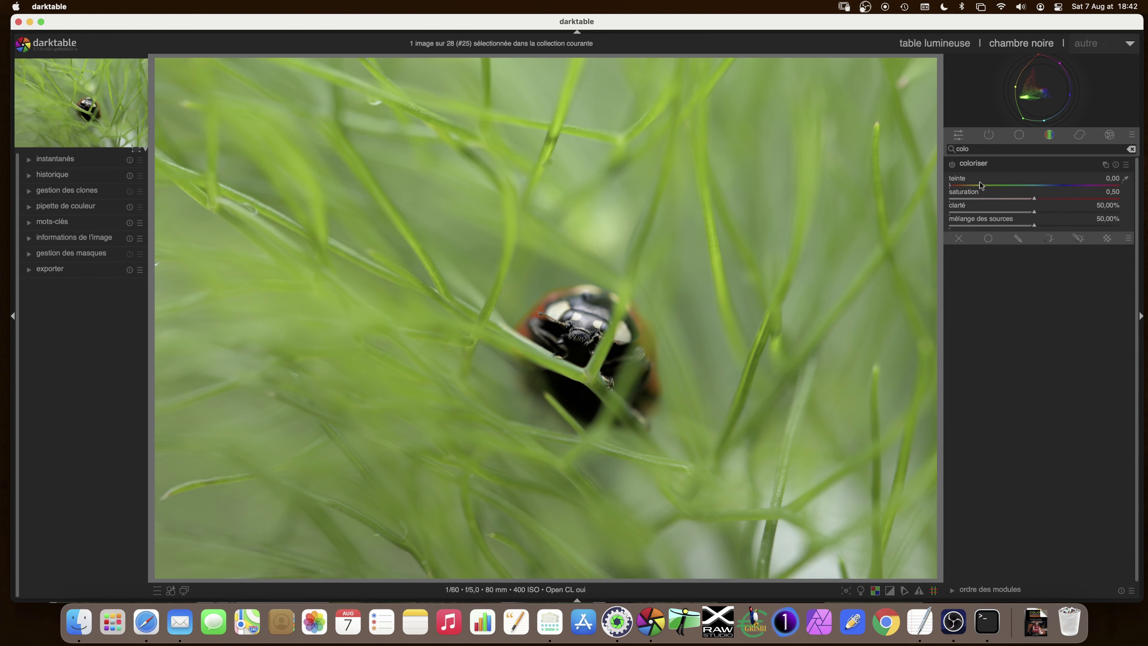
click(997, 187)
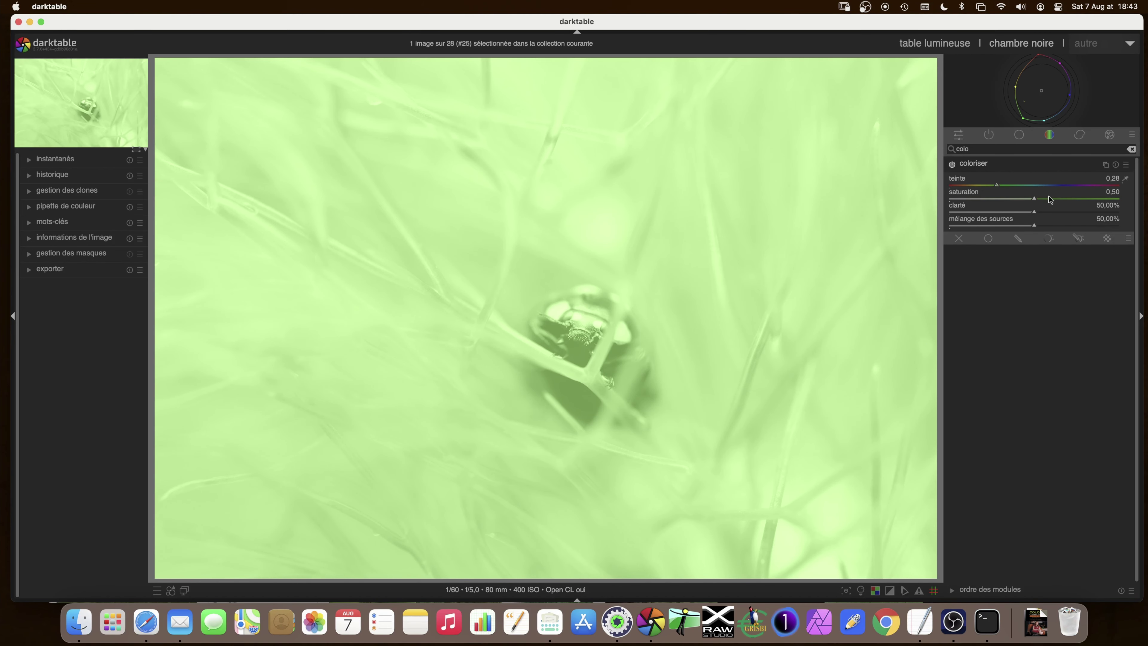
drag(1036, 200, 1052, 199)
mouse_move(998, 185)
mouse_down()
mouse_move(981, 185)
mouse_move(1022, 185)
mouse_move(1000, 186)
mouse_up()
click(952, 164)
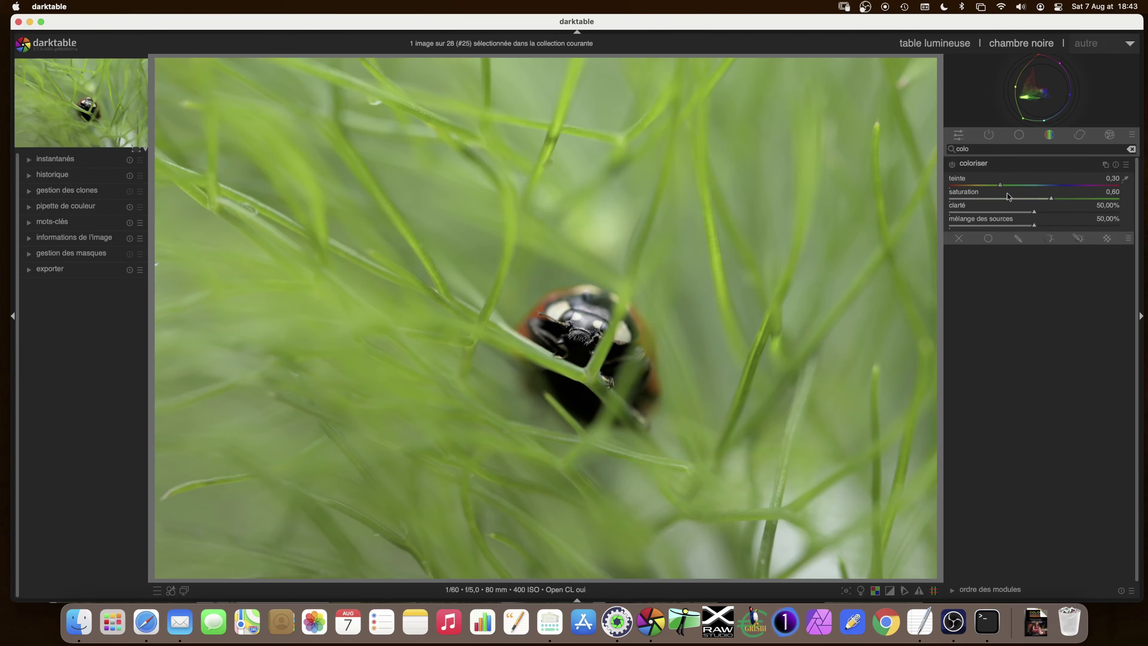
Show the active modules and add a new instance of calibration des couleurs directly above the coccinelle instance
click(998, 137)
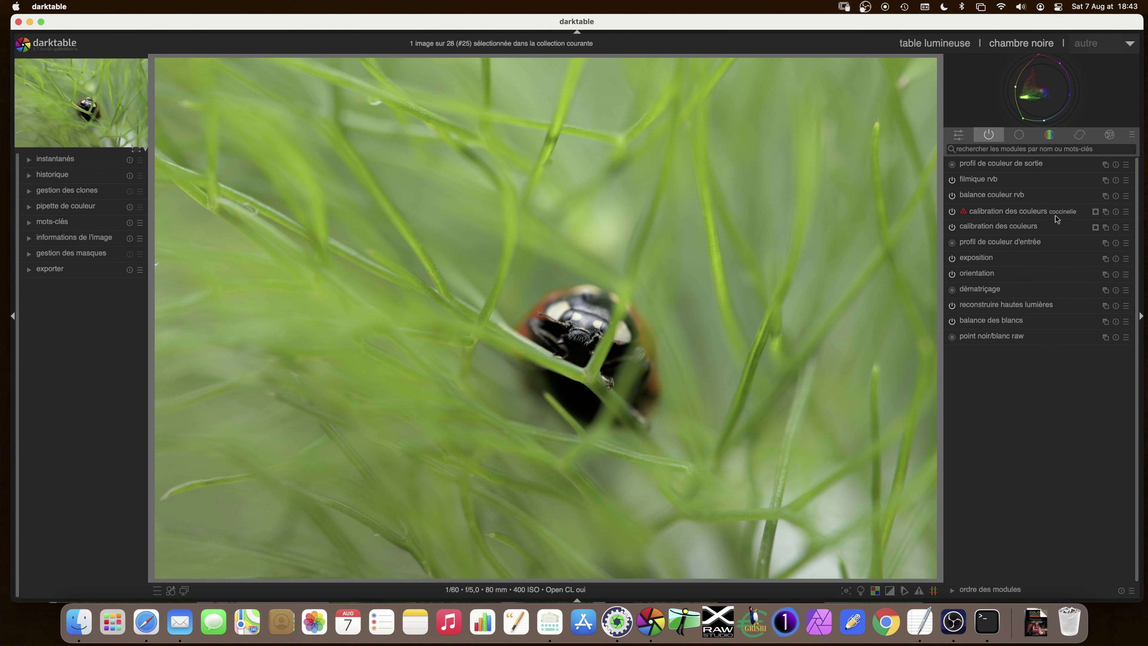
click(1106, 212)
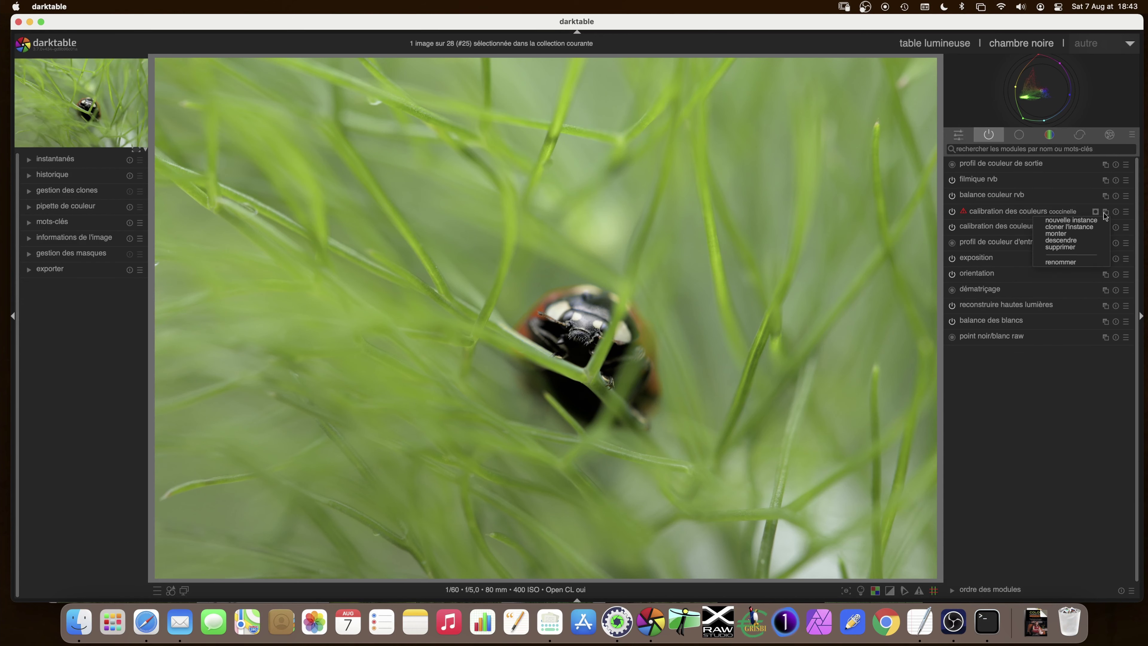
click(1091, 219)
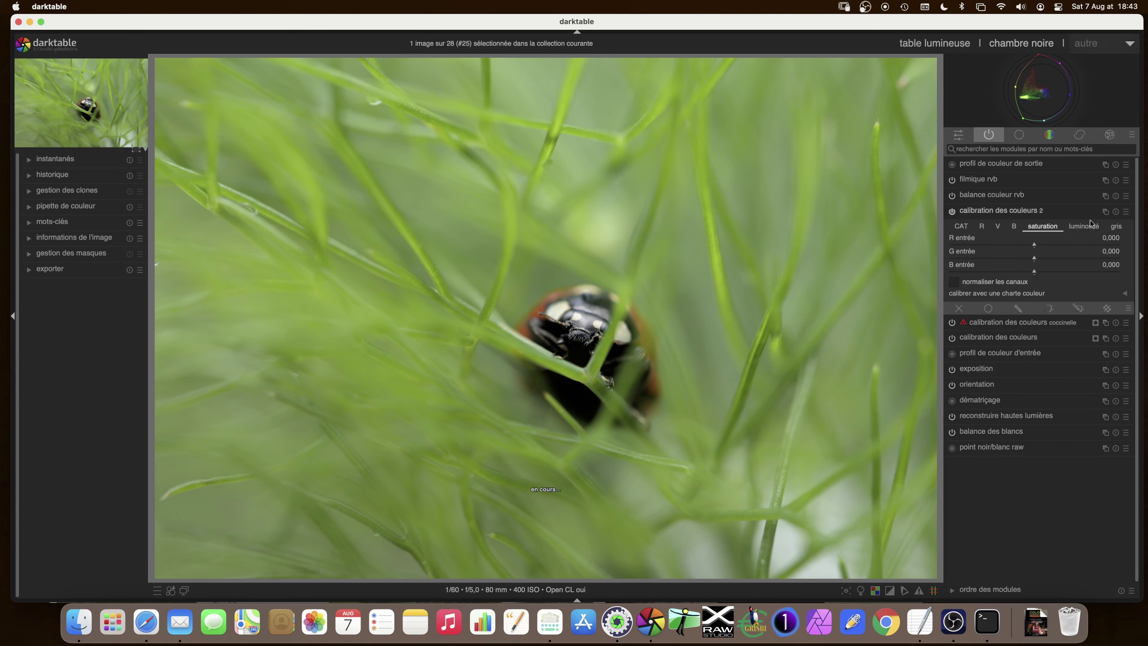
Rename the new calibration des couleurs instance as "changement coul"
right_click(1046, 213)
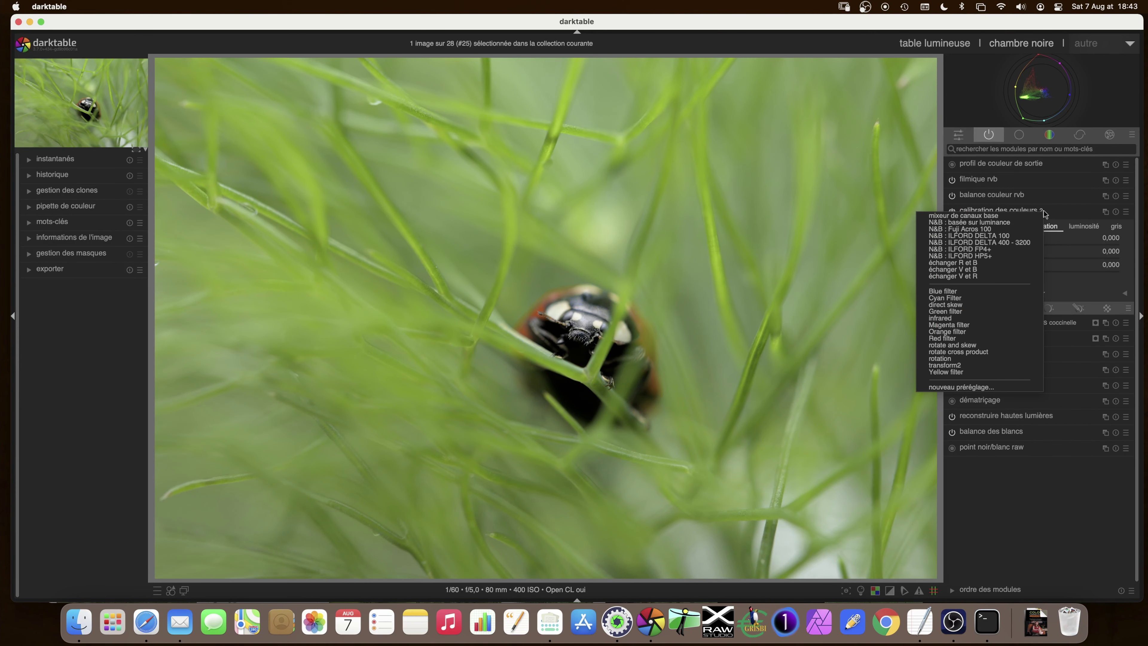
click(1046, 214)
click(1106, 211)
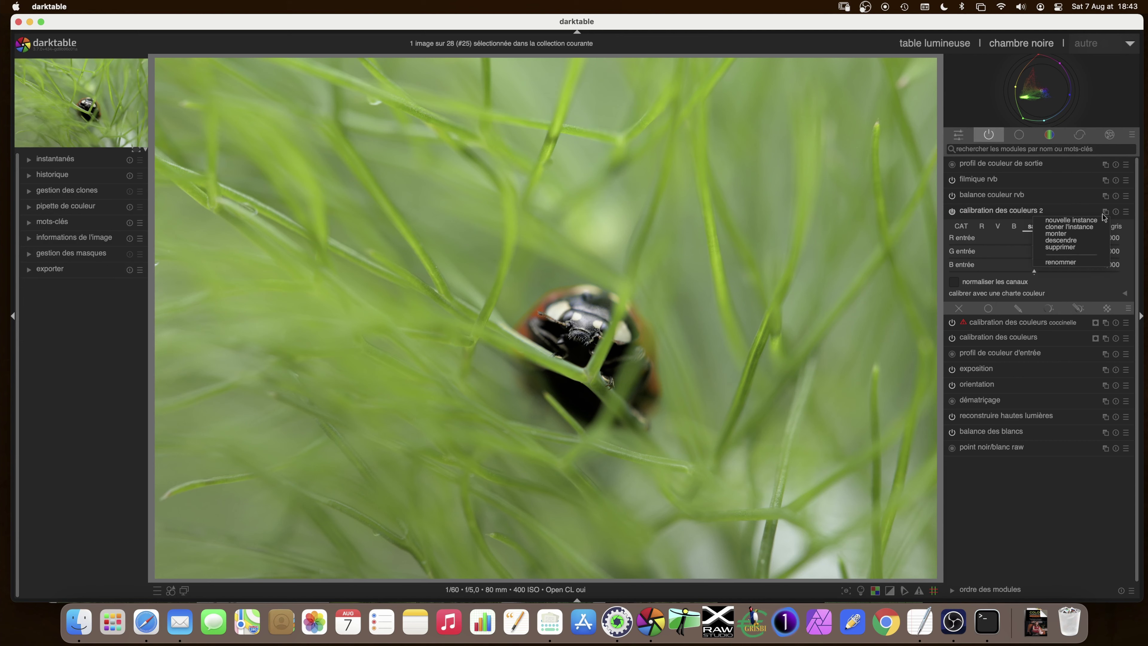
click(1072, 261)
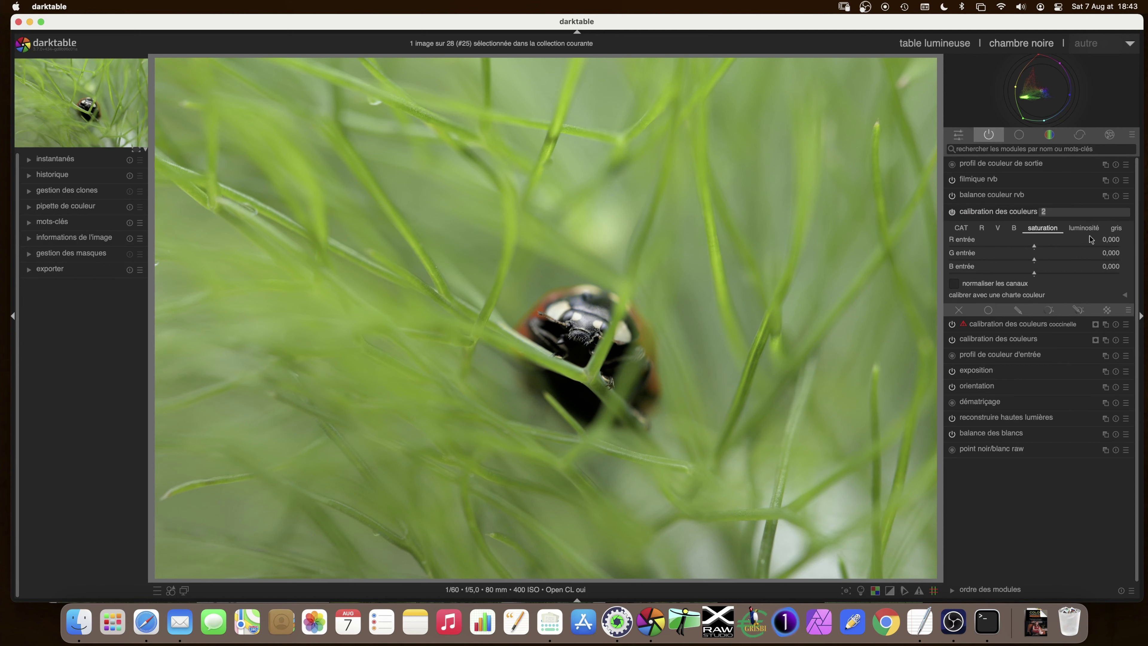
text(rota)
key(BackSpace)
key(BackSpace)
key(BackSpace)
key(BackSpace)
text(changement coul)
key(Return)
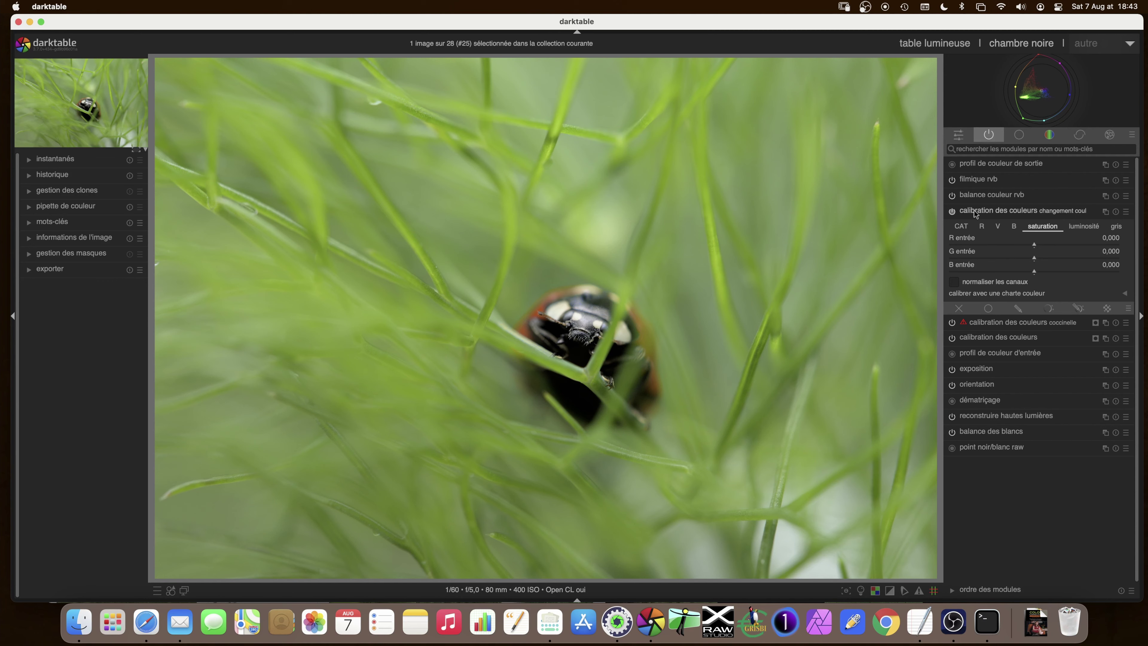
Go through the R, V and B channel mixes of the changement coul instance, trying the input sliders of the B channel
scroll(998, 230, up, 3)
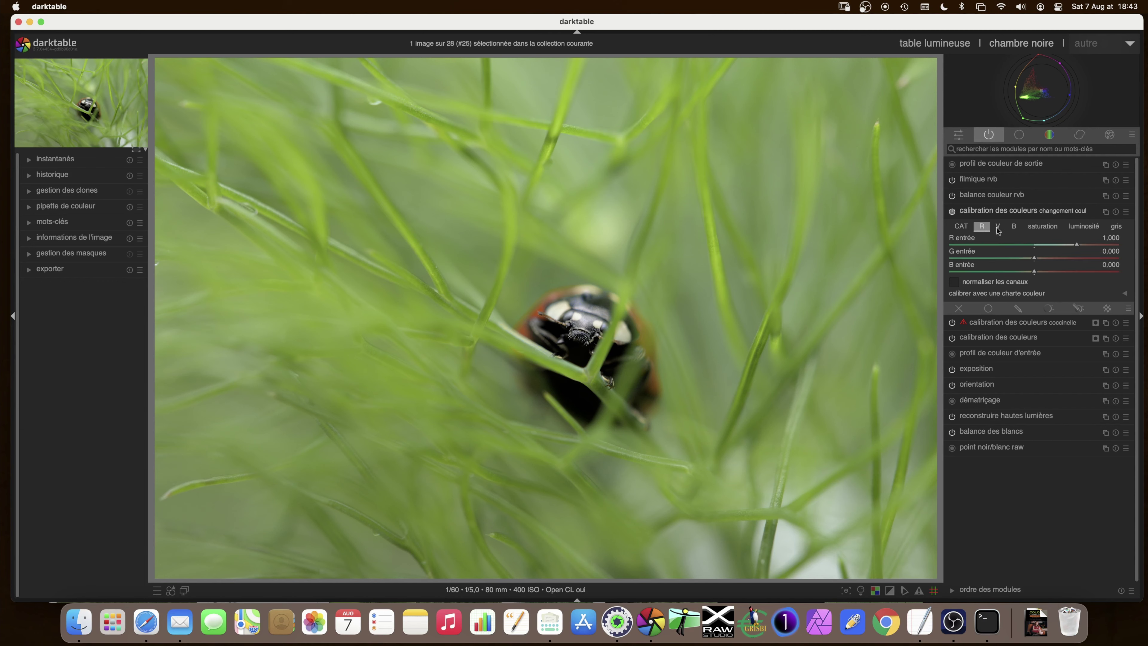
click(998, 227)
click(1016, 226)
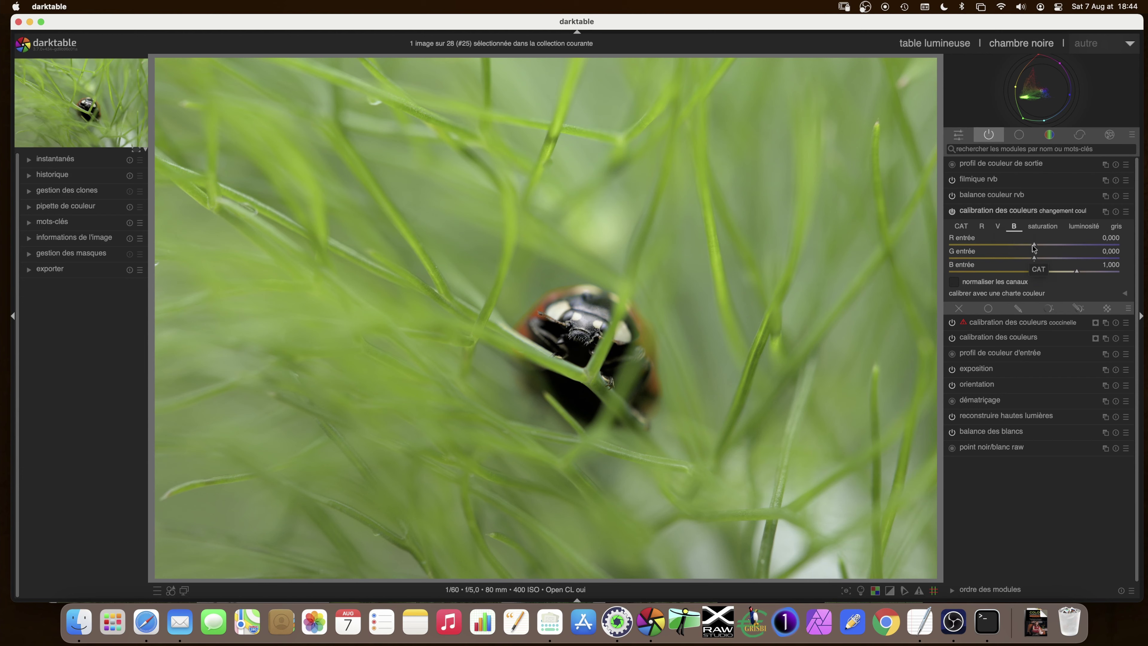
mouse_move(1036, 247)
mouse_down()
mouse_move(1014, 247)
mouse_move(1045, 246)
mouse_move(1052, 261)
mouse_move(1035, 262)
mouse_up()
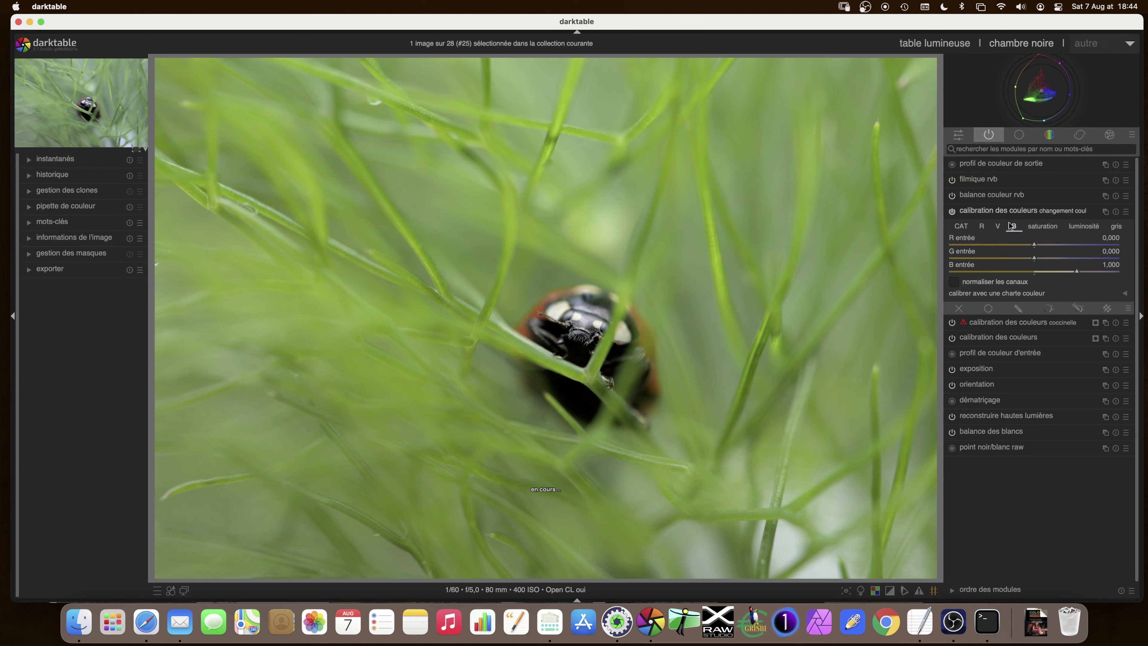
click(998, 226)
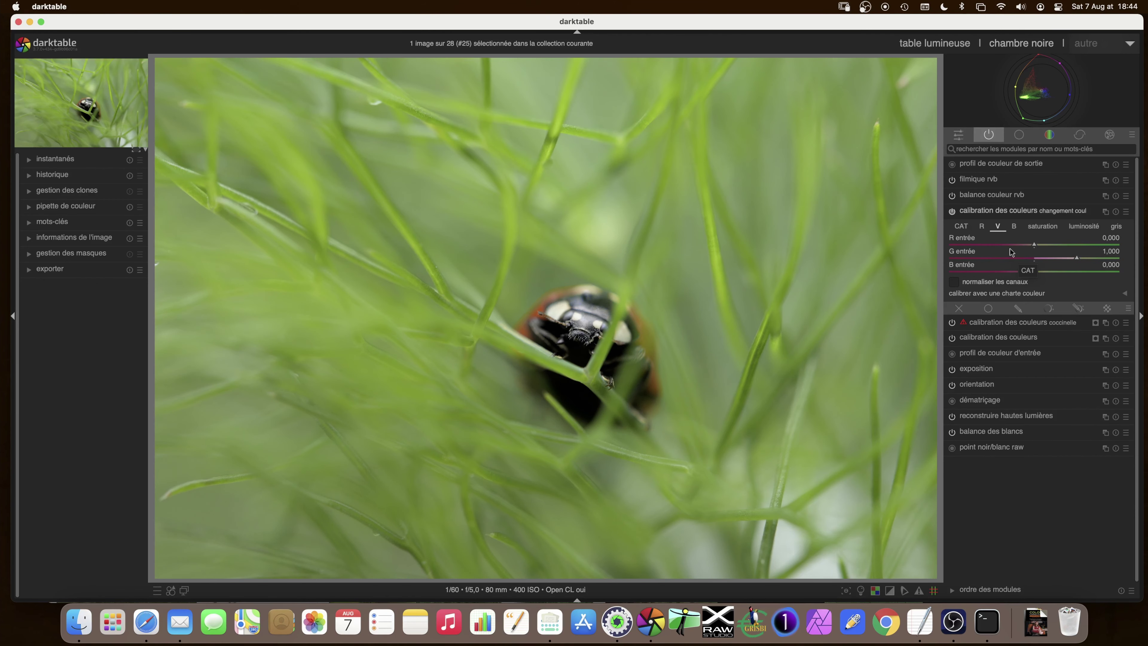
click(982, 226)
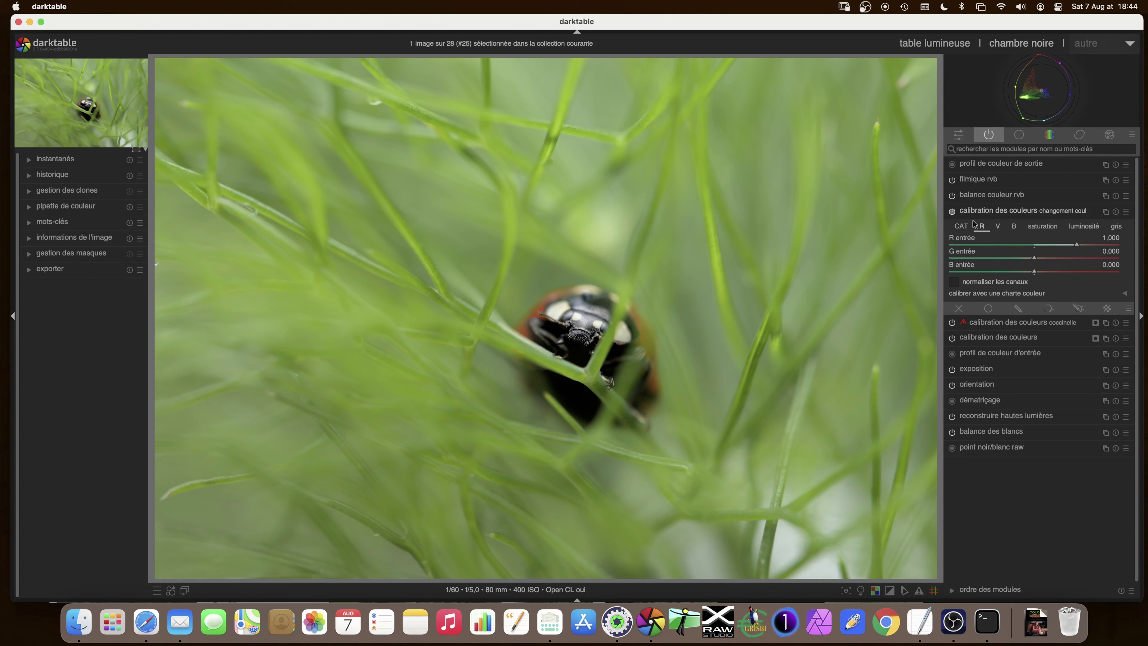
Set the instance's CAT compression gamut to 0,00 and enable a parametric mask with its overlay displayed
click(963, 226)
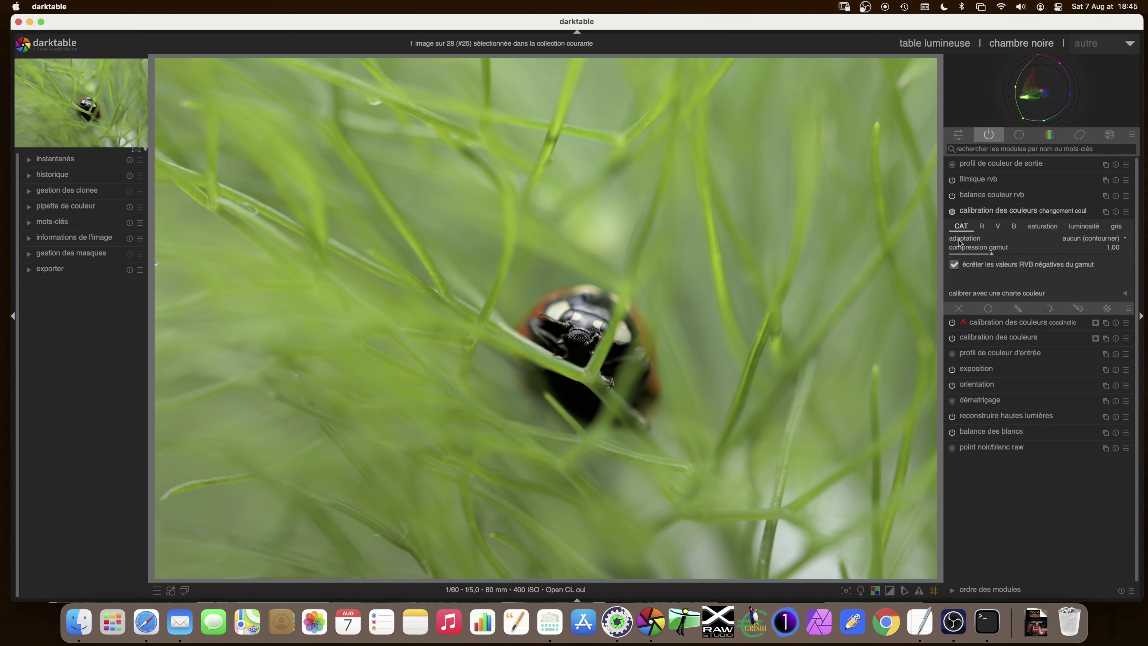
scroll(991, 254, up, 1)
click(1048, 309)
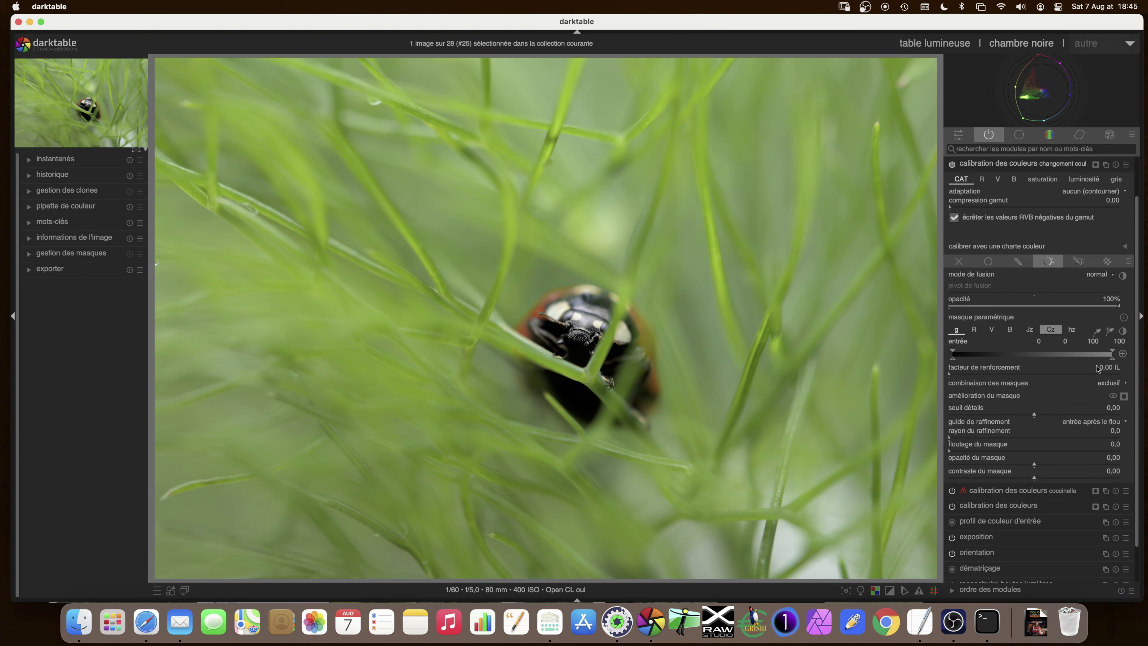
click(1125, 397)
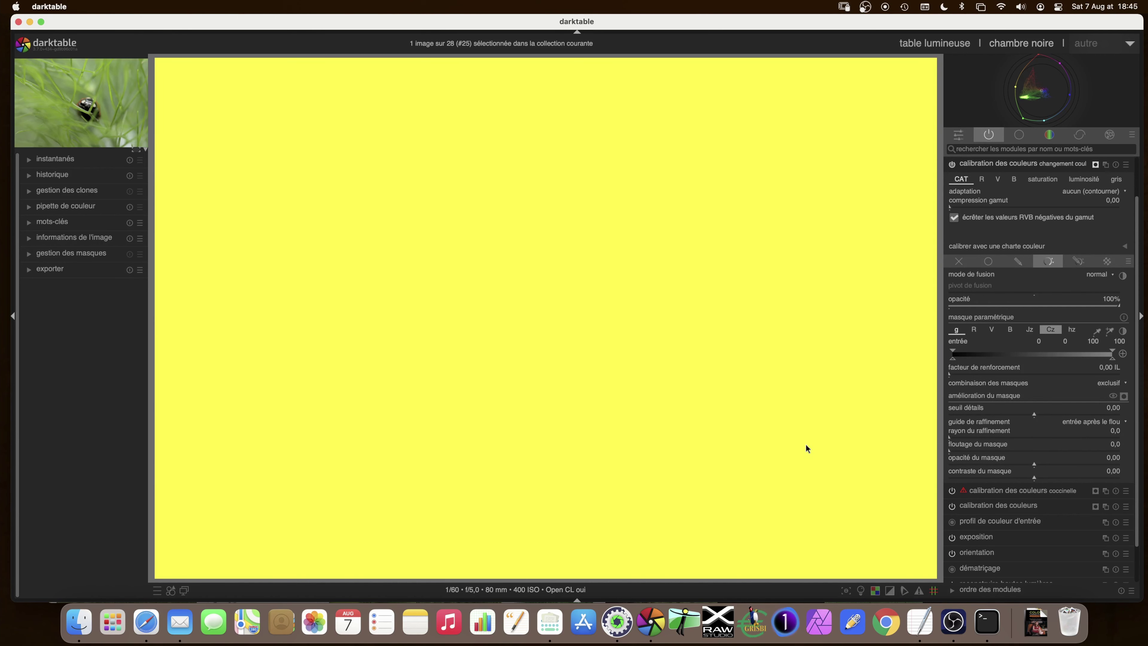
Restrict the parametric mask to the highlights by setting the Jz input range to 0,81, 0,92, 1,0 and 1,0
click(991, 331)
click(1010, 330)
click(1029, 330)
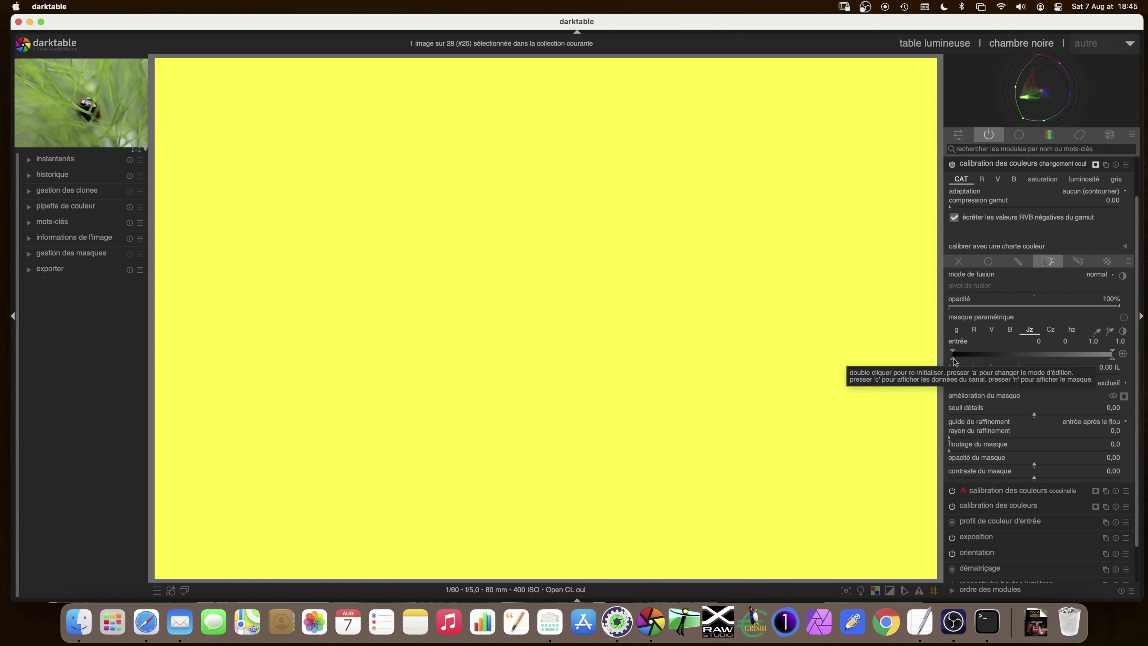
drag(959, 361, 1100, 352)
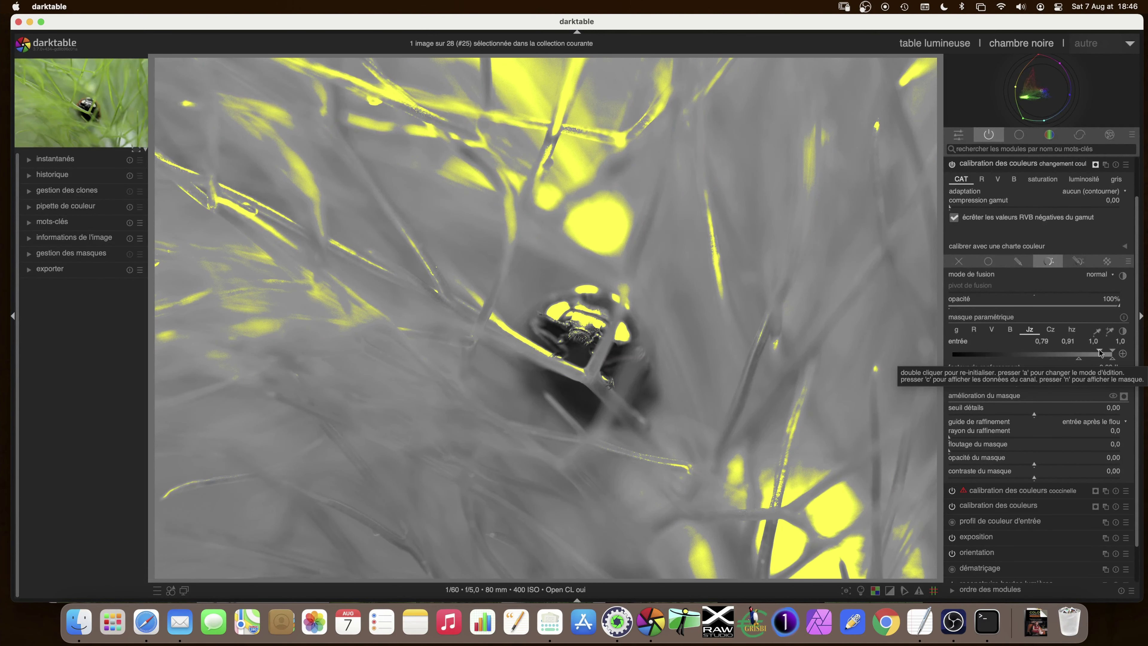
drag(1080, 361, 1081, 362)
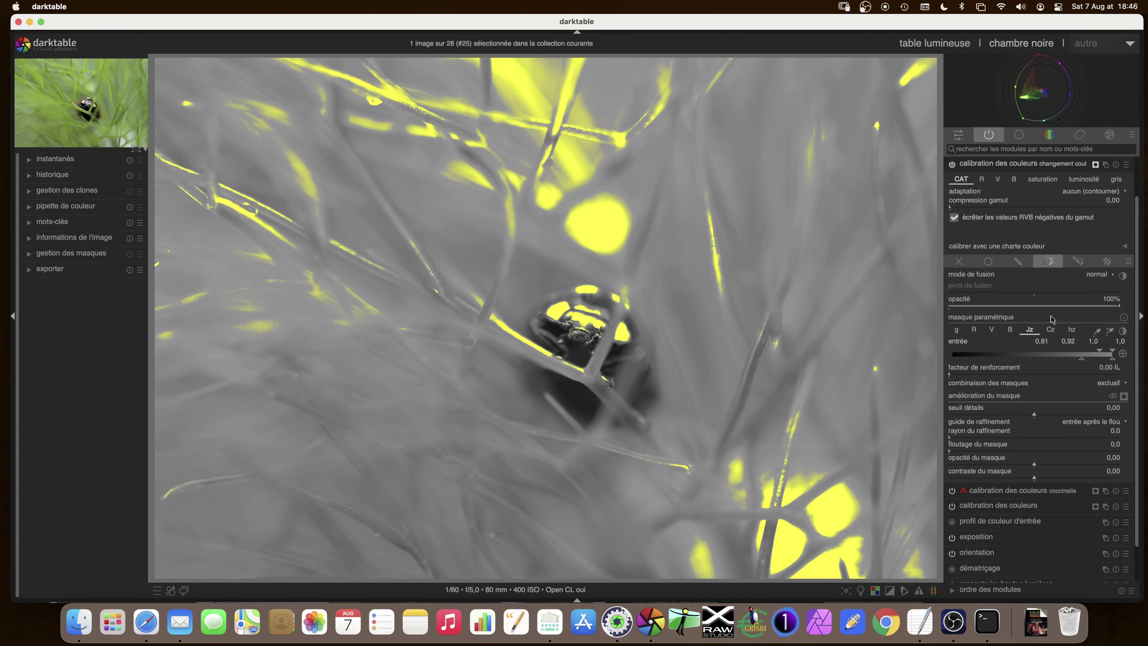
Combine the parametric mask with a drawn mask and draw a closed path around the bright background patch in the photo's lower right corner
click(1076, 262)
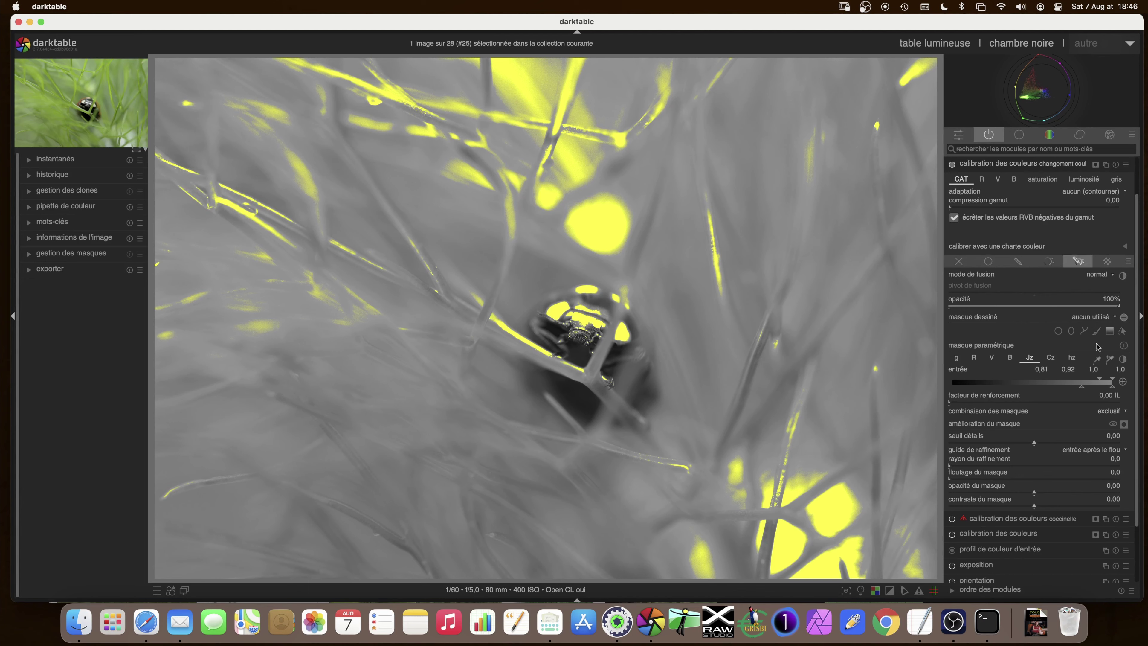
click(1085, 333)
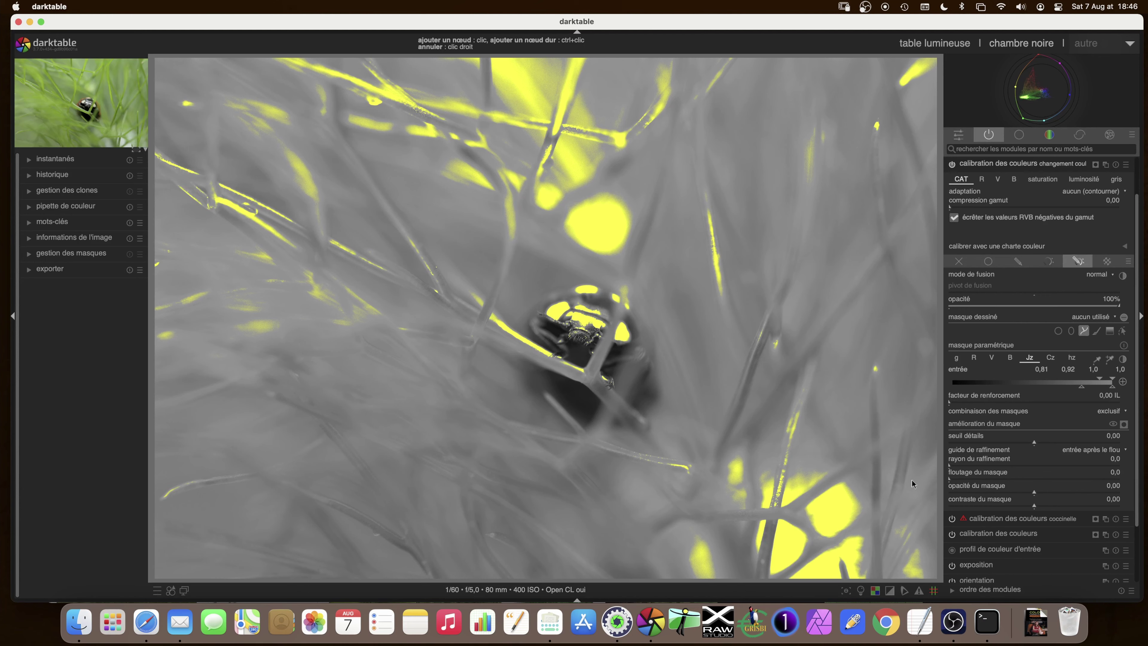
click(936, 460)
click(682, 469)
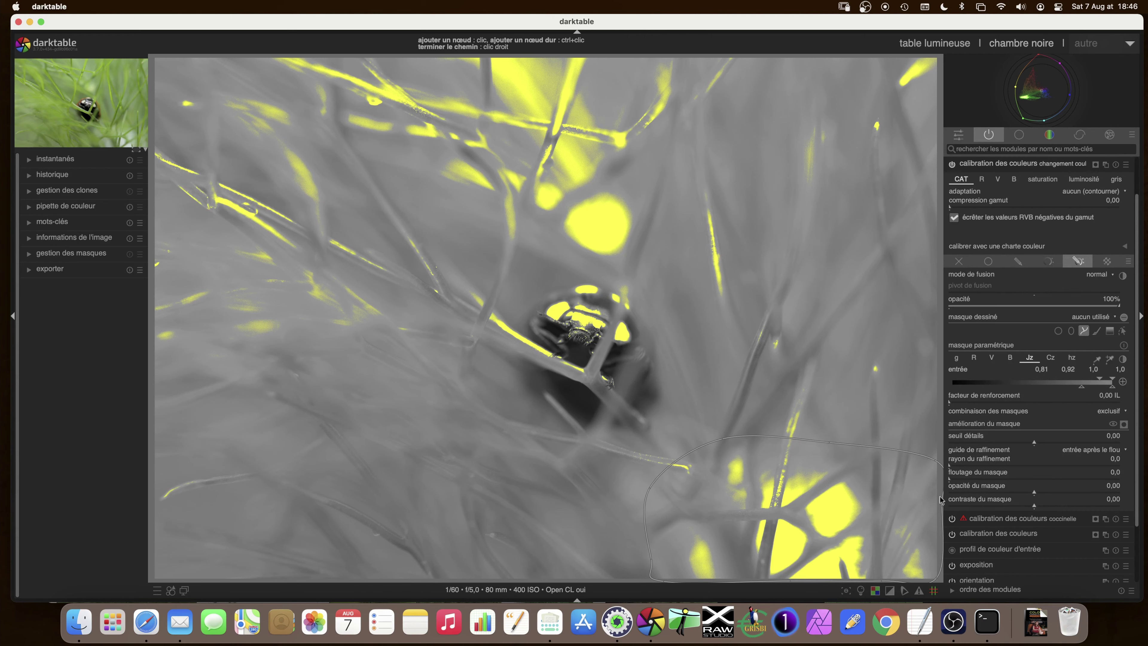
right_click(940, 495)
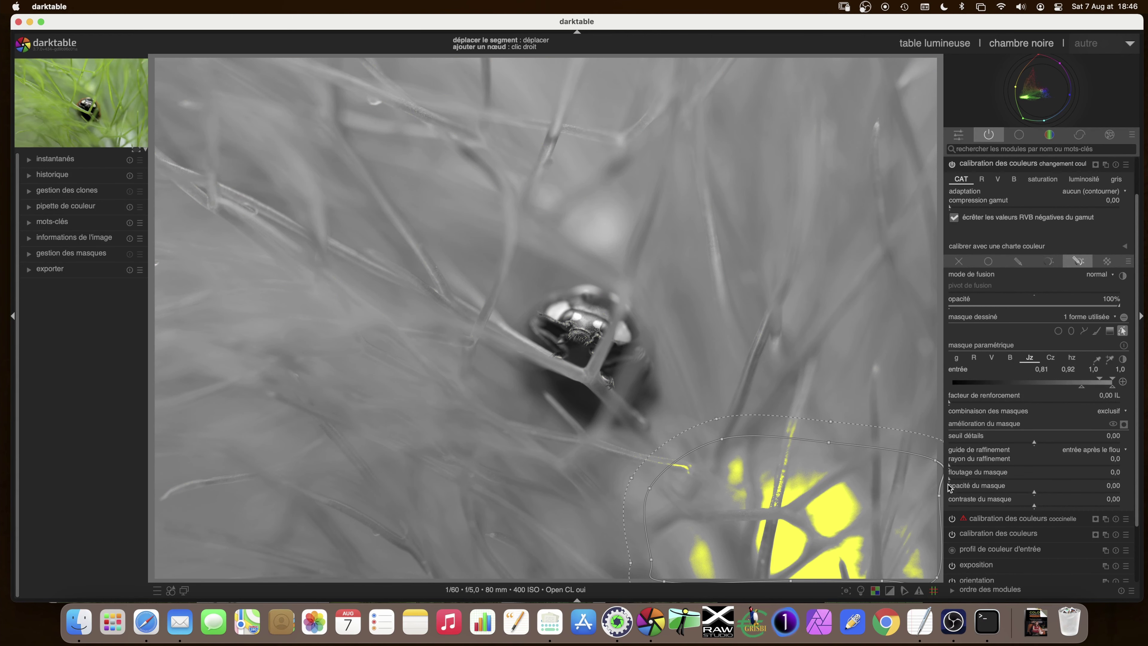
Compare the photo with and without the mask overlay to check the area selected inside the path
click(1124, 424)
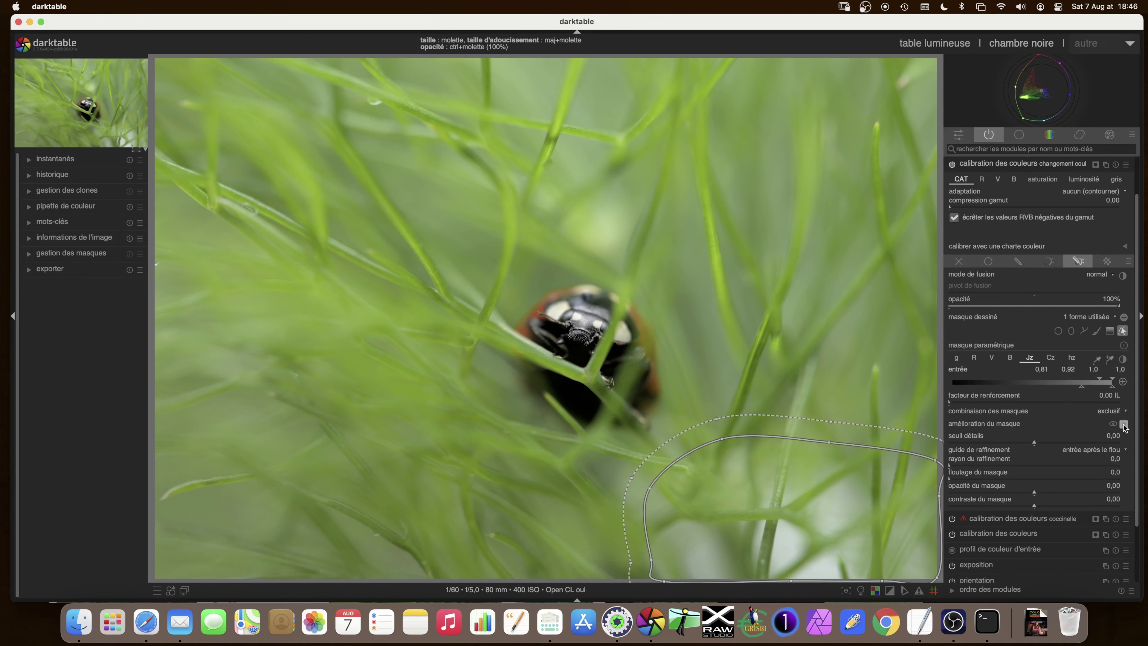
click(1125, 425)
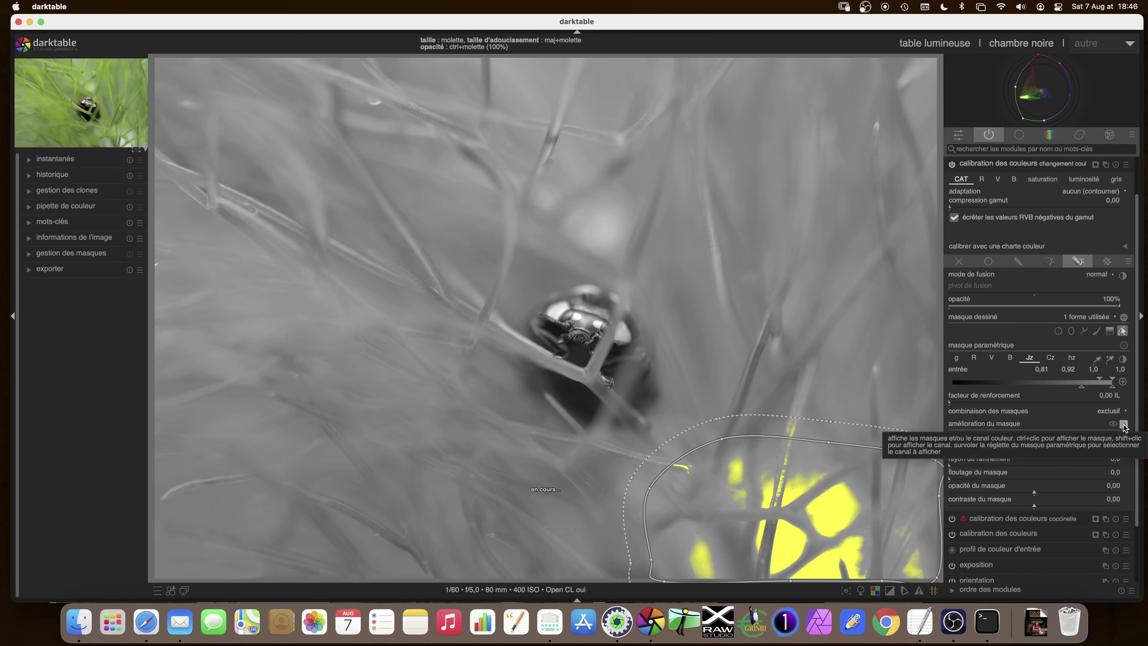
click(1124, 424)
click(1125, 424)
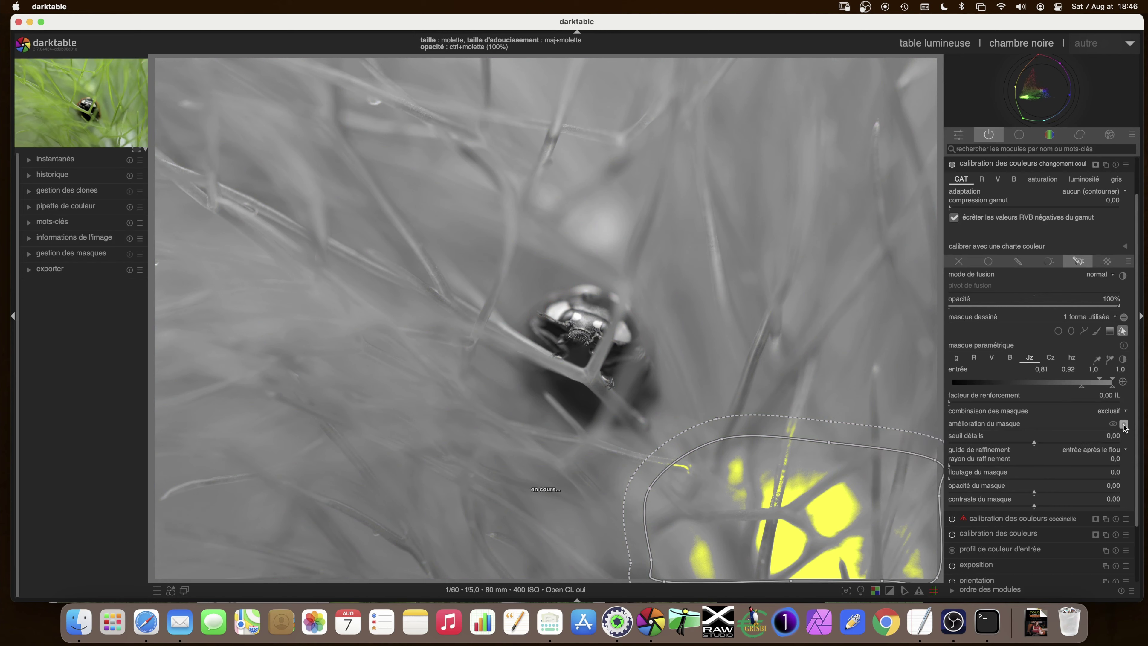
click(1125, 424)
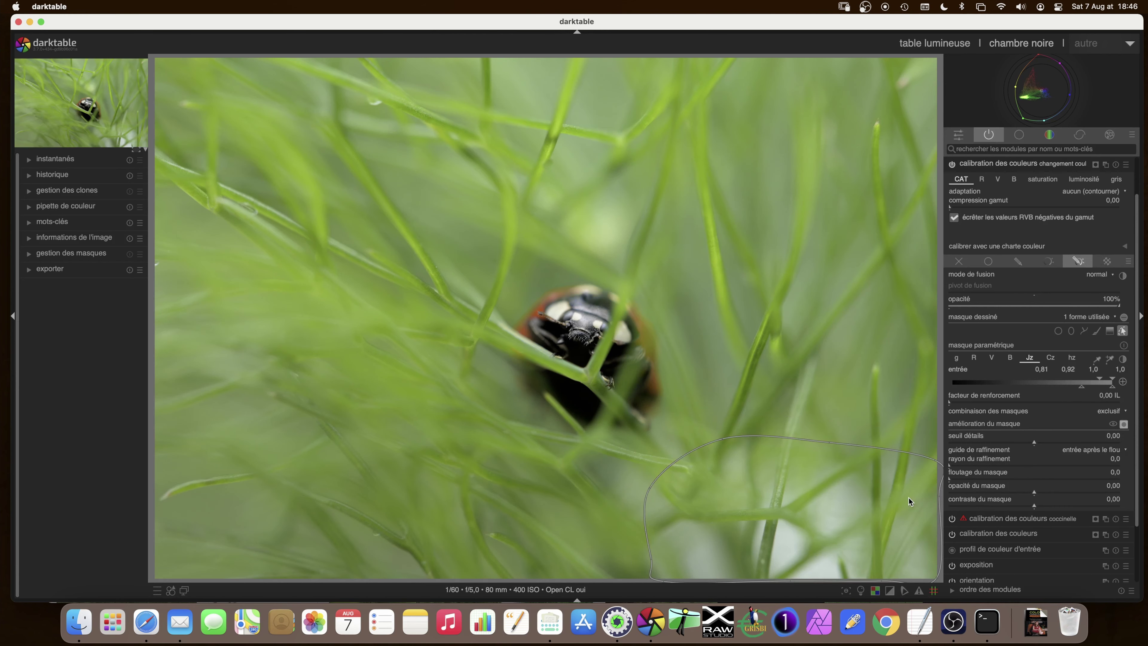
click(1125, 425)
click(1125, 424)
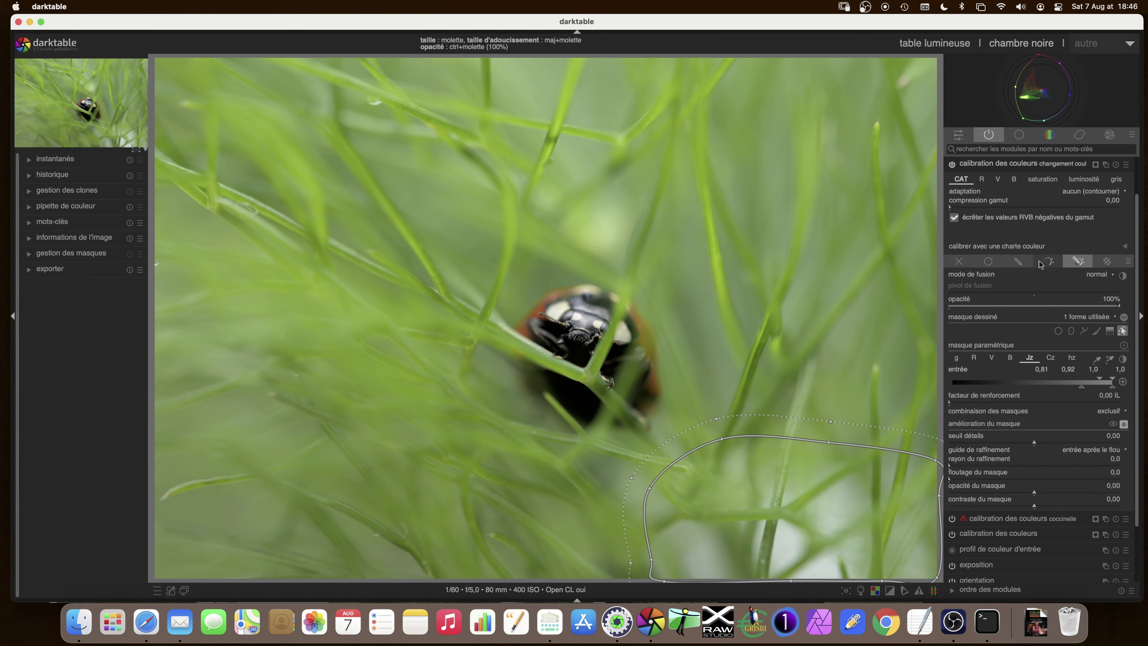
Move the path's left nodes outward, widen its adoucissement and enlarge the whole shape slightly around the bright patch
drag(652, 563, 629, 566)
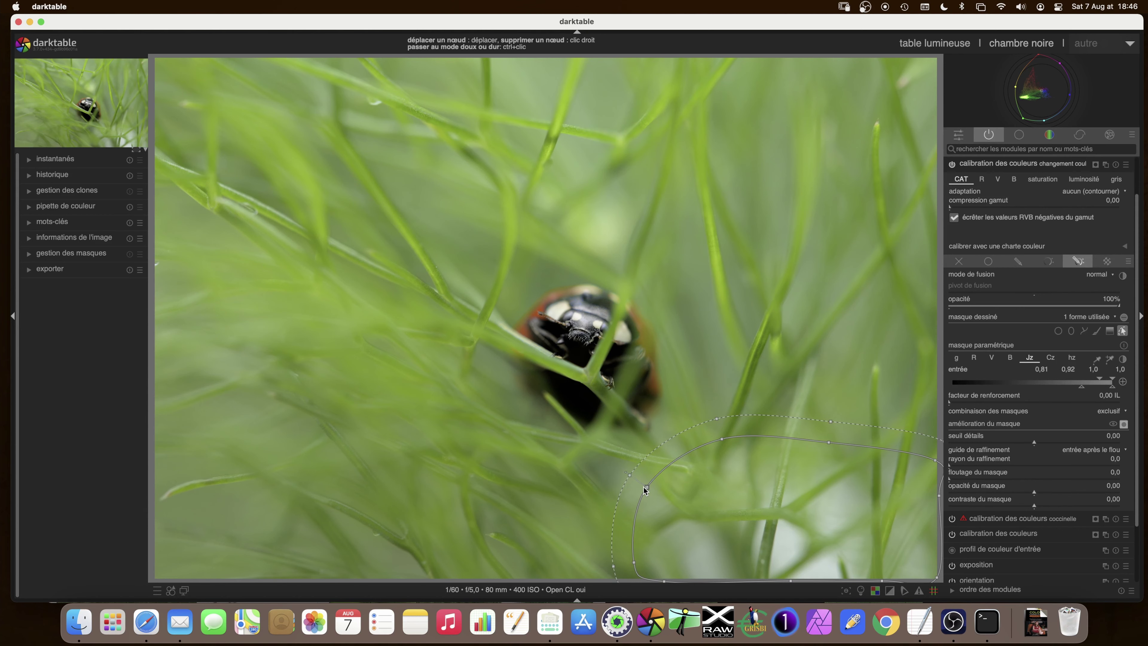
drag(643, 488, 642, 488)
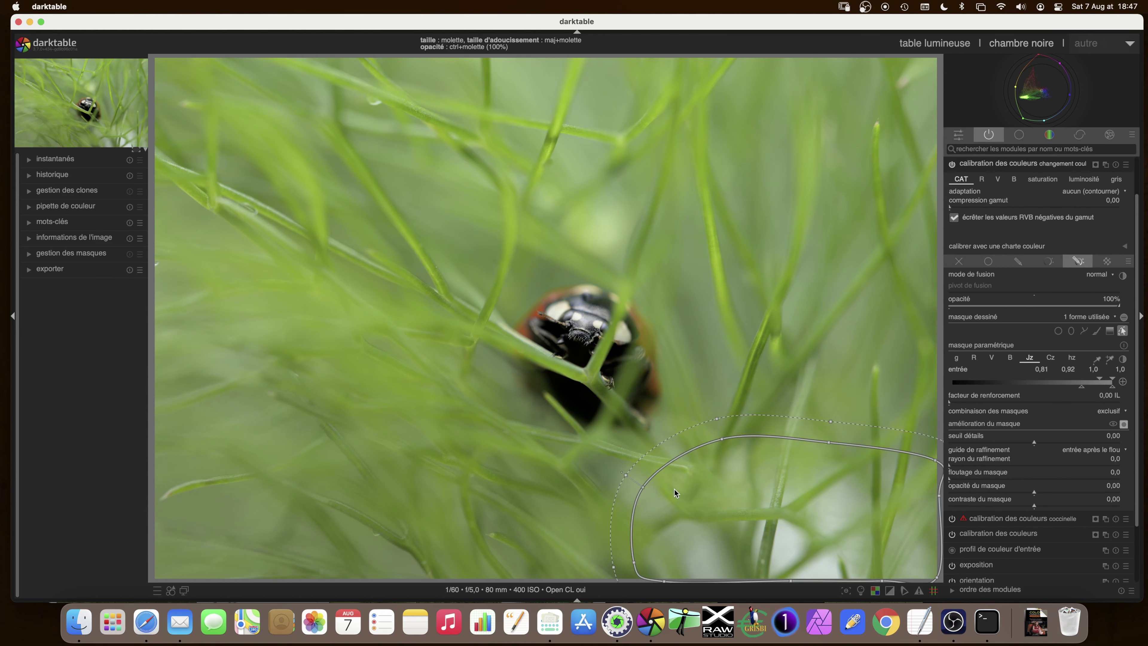
scroll(682, 489, up, 3)
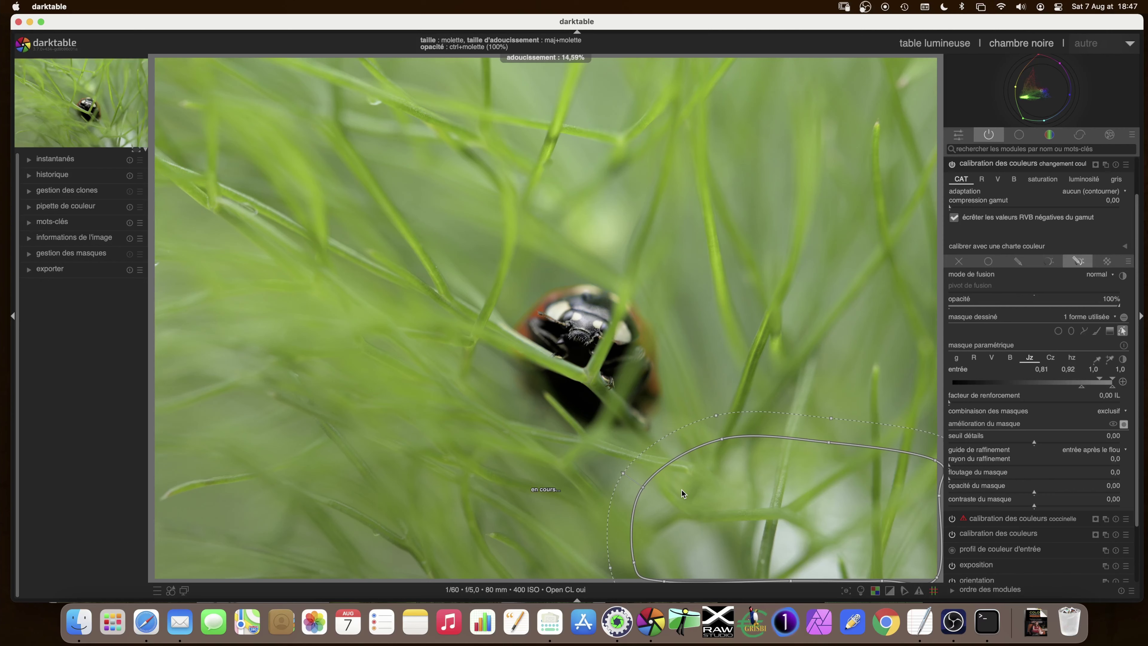
scroll(682, 490, up, 1)
scroll(749, 451, up, 3)
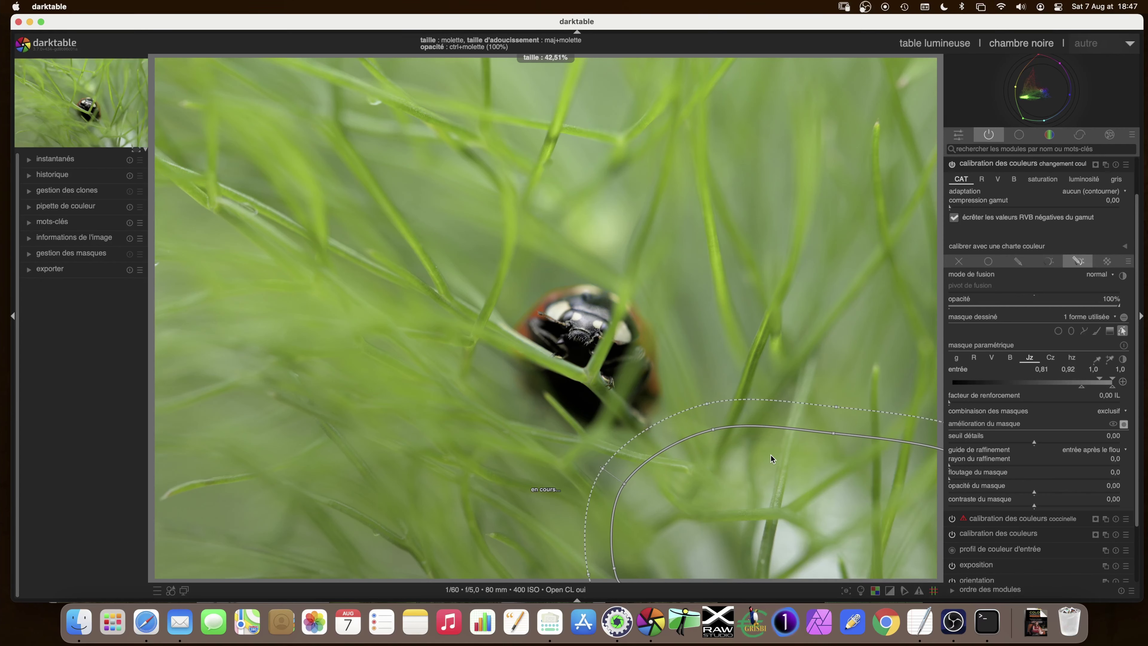
scroll(773, 475, up, 1)
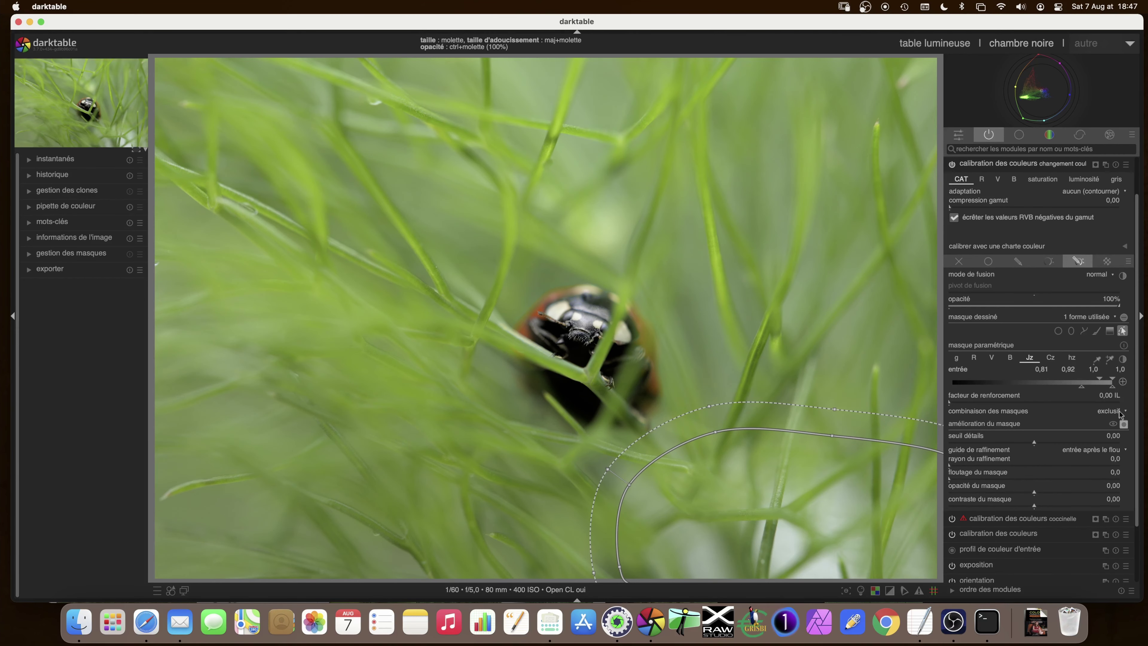
Check the mask overlay within the enlarged path, and hide both the overlay and the path outline
click(1124, 424)
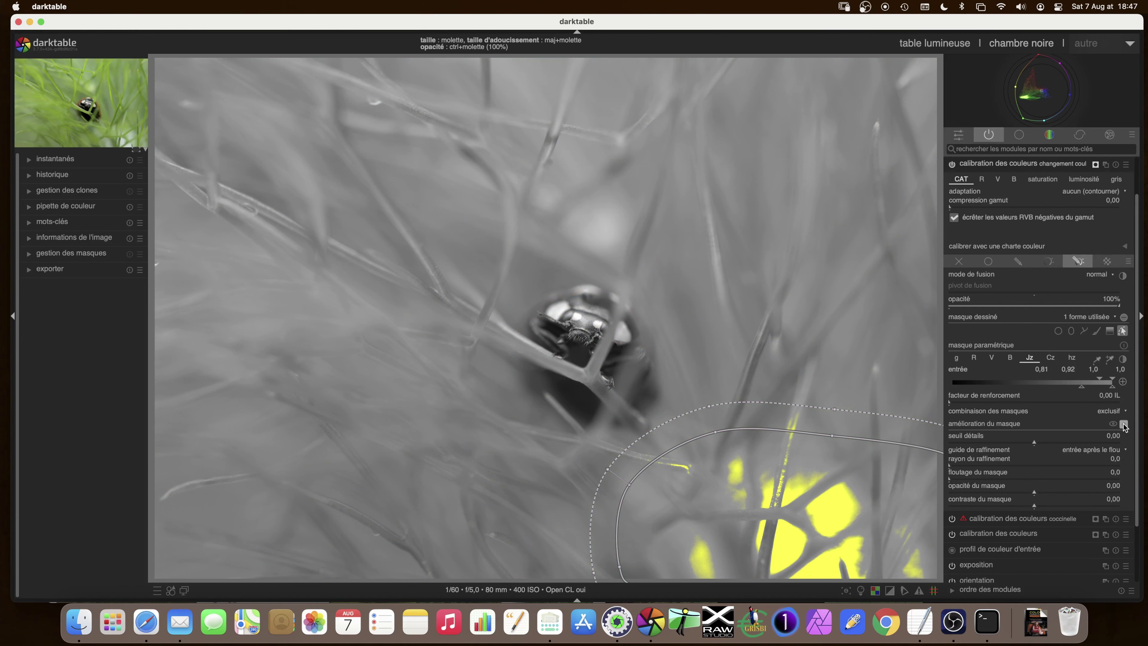
click(1124, 424)
click(1124, 332)
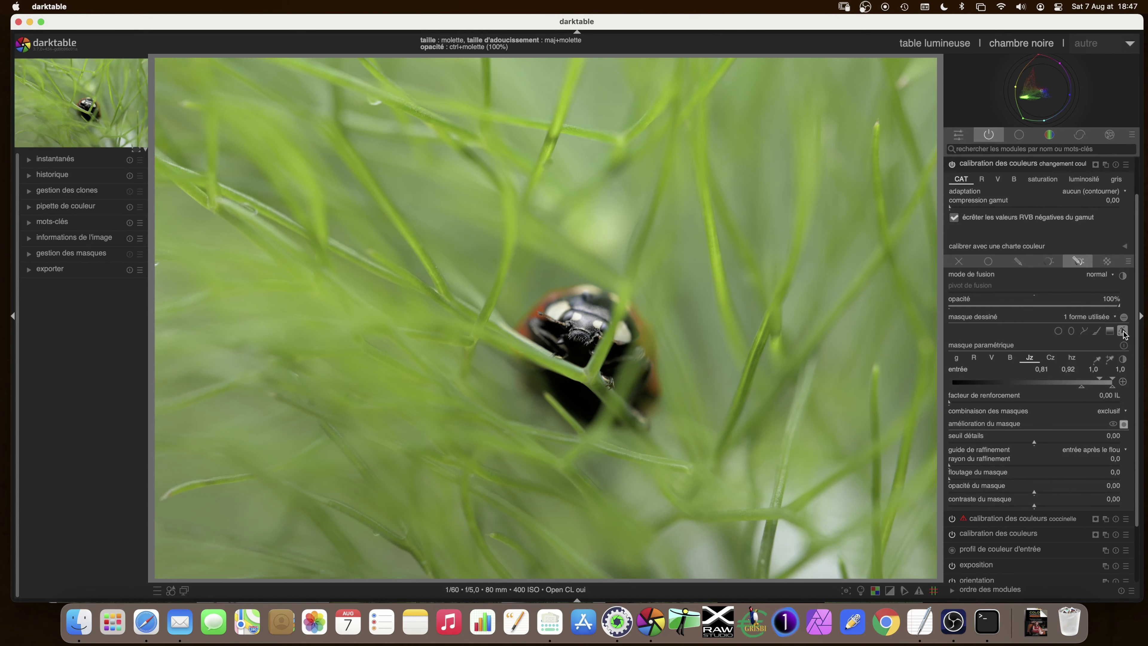
Sample the green foliage left of the ladybird with the RGB colour picker and note 51, 71, 12 in TextEdit
click(983, 180)
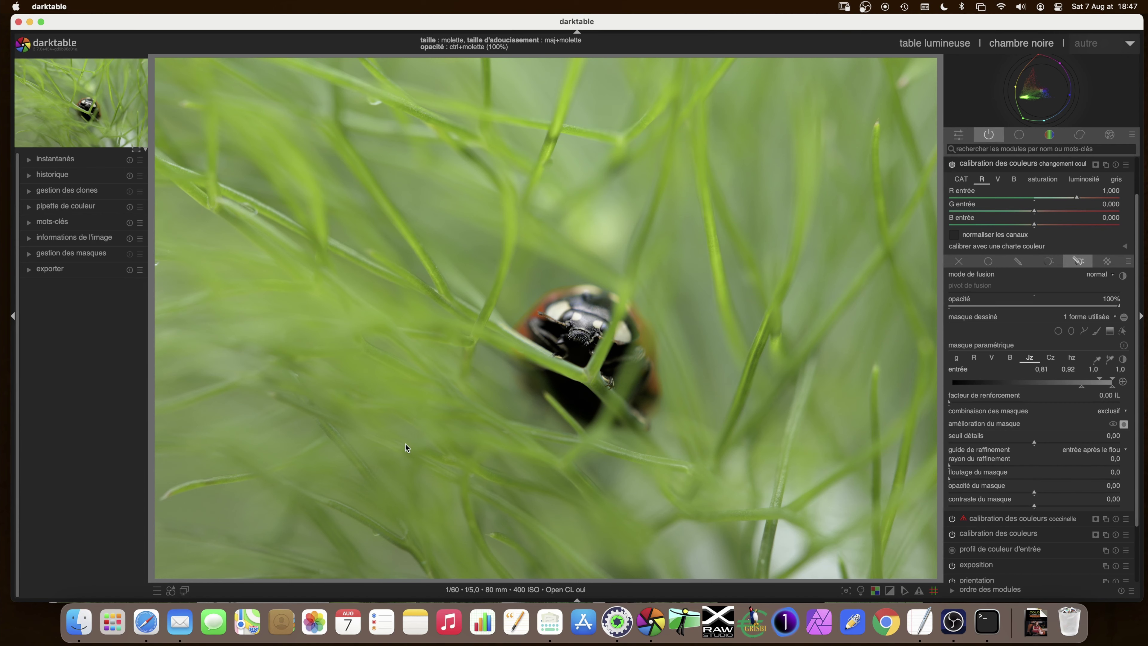
click(29, 207)
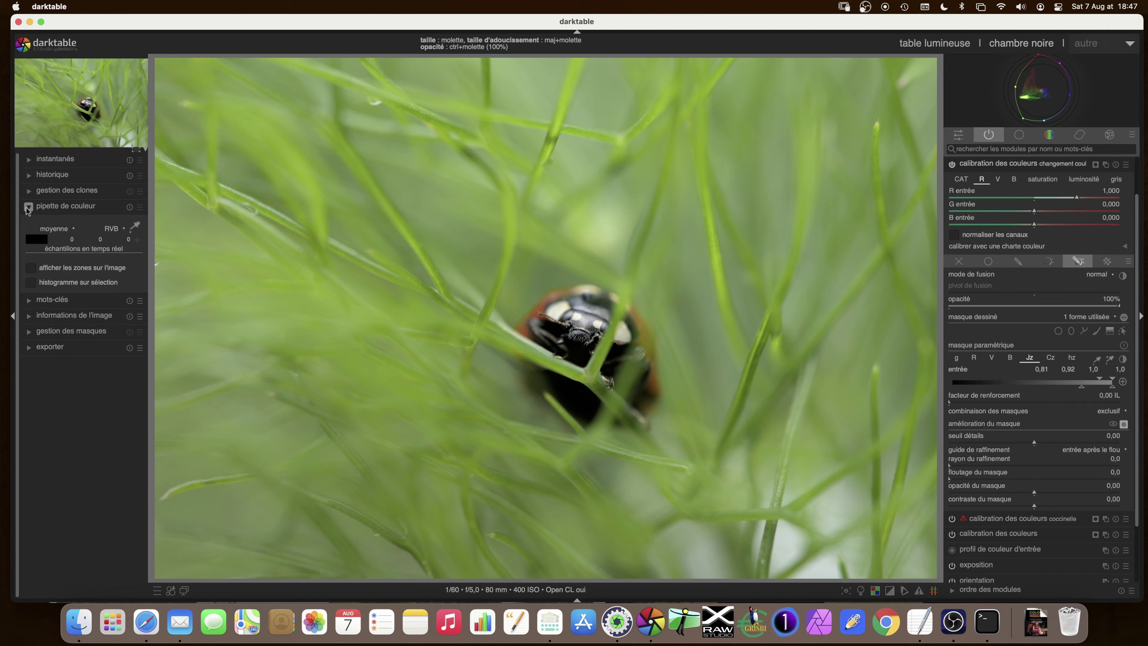
click(135, 227)
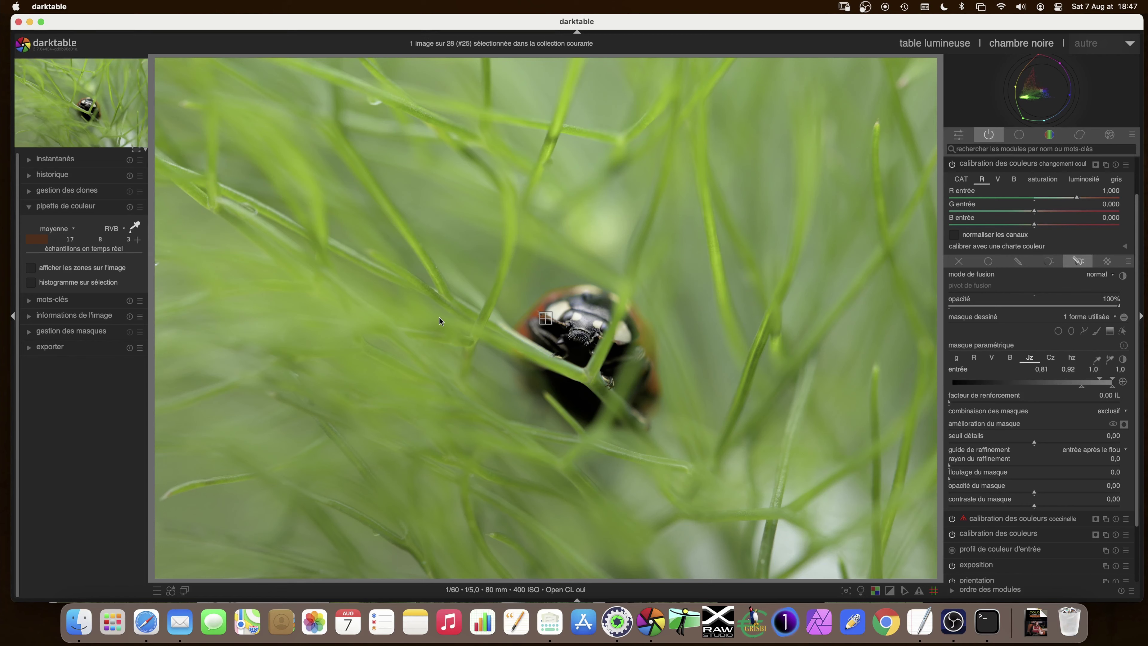
click(393, 300)
mouse_move(96, 244)
click(137, 240)
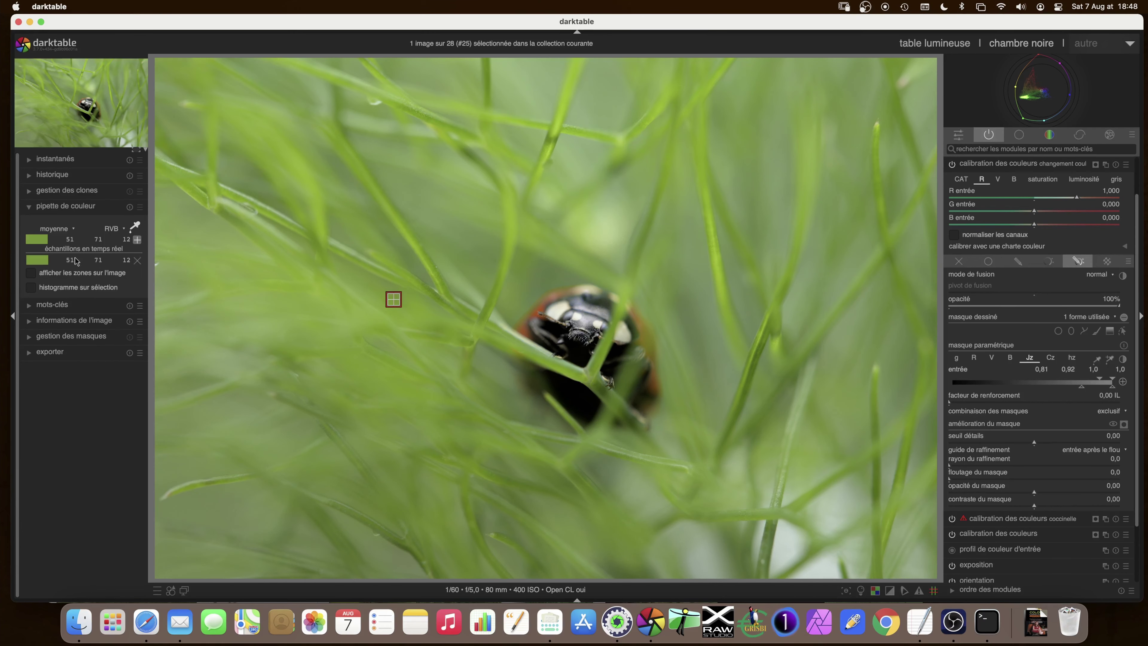
click(137, 261)
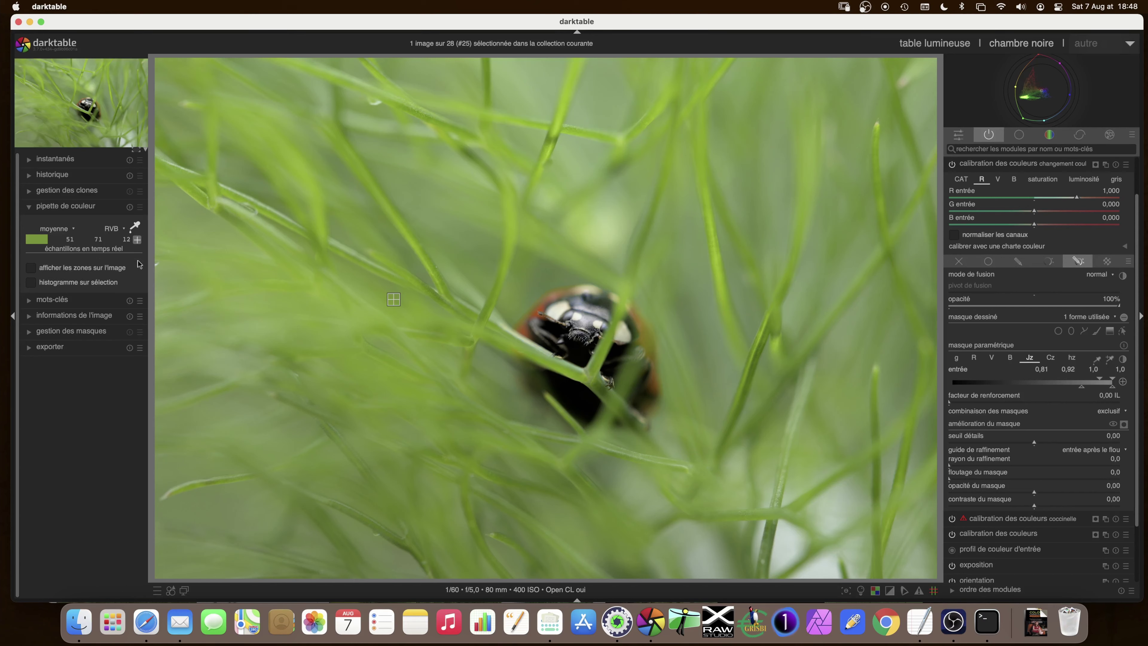
click(921, 623)
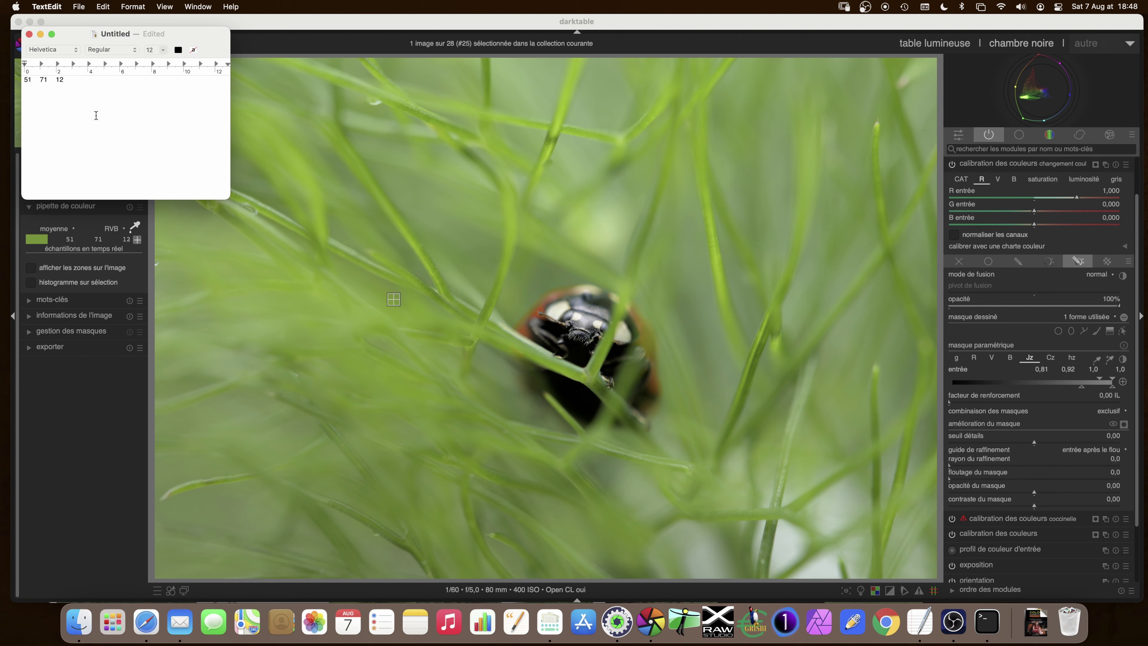
Switch to darktable, sample the bright patch in the photo's lower right corner and add 150, 166, 157 as a second line in TextEdit
click(87, 457)
click(135, 228)
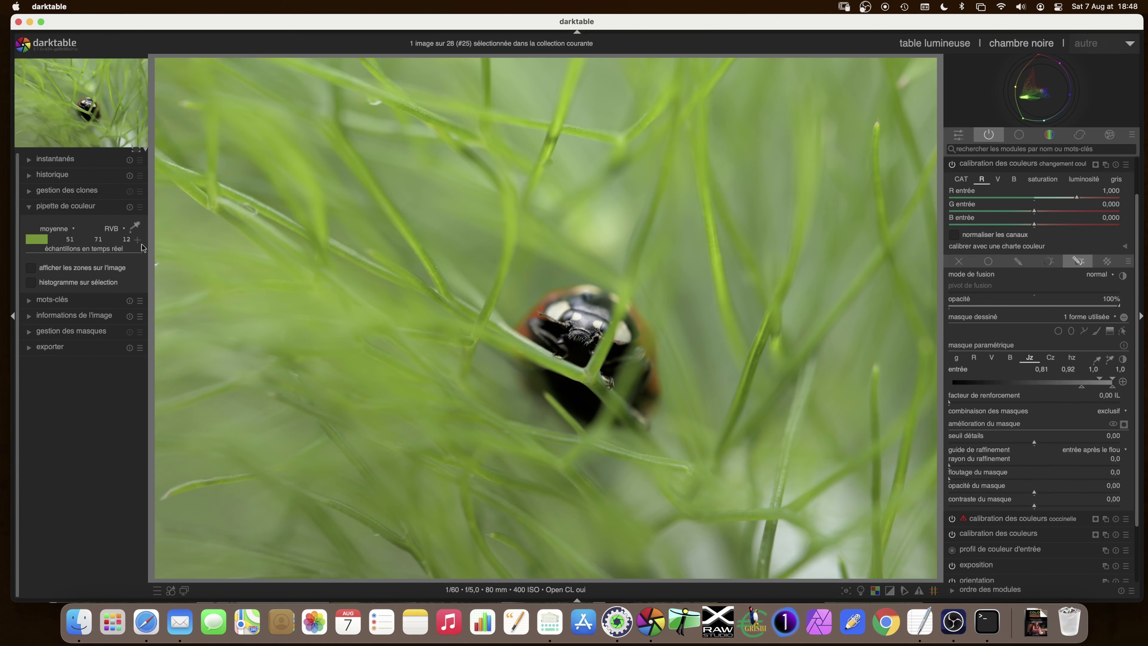
click(135, 229)
click(788, 540)
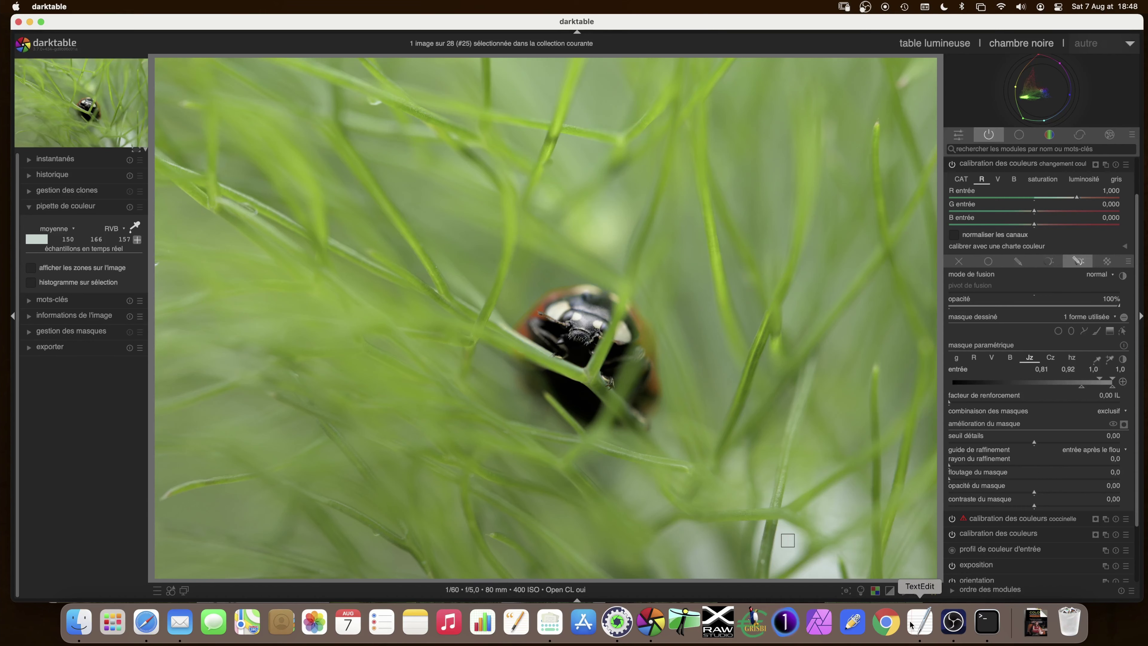
click(920, 622)
text(150)
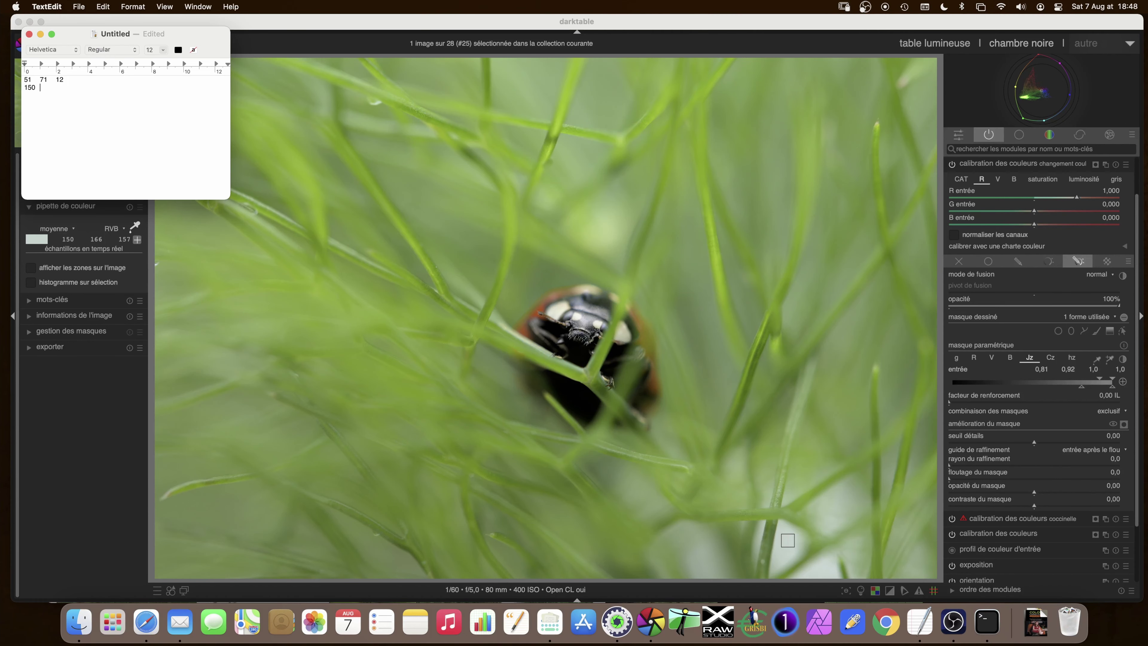
text(	166	157)
key(Return)
Switch to darktable, review the R, V and B channel settings, and set R entrée of the red channel to 51/150, following the noted values
click(984, 180)
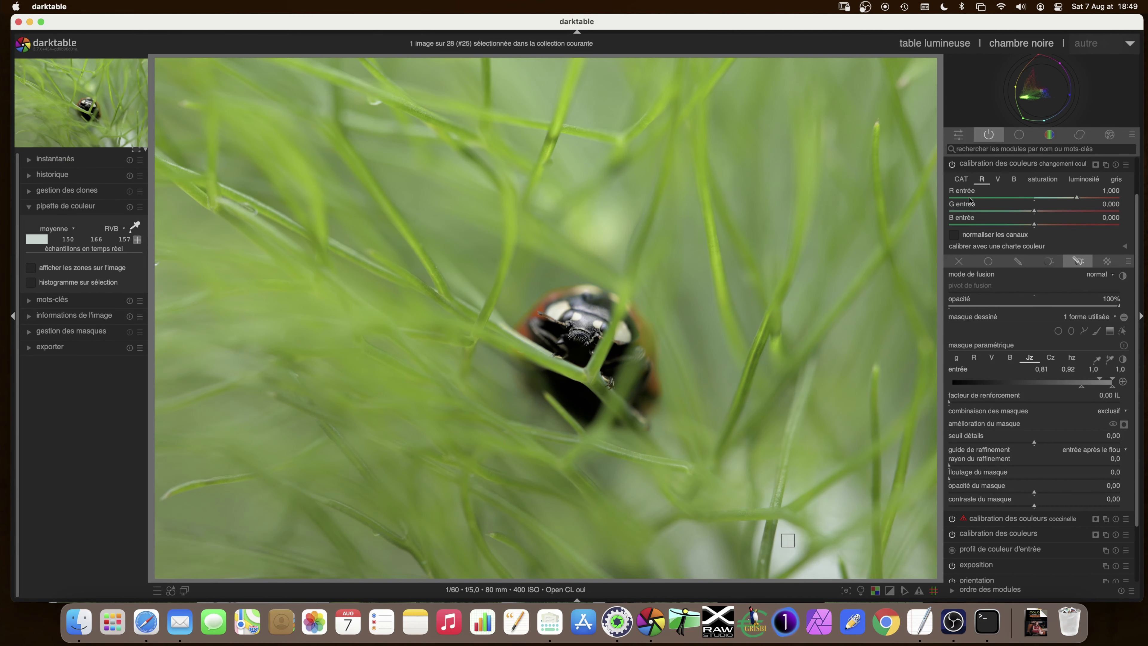
click(998, 180)
click(1014, 179)
click(982, 180)
click(920, 622)
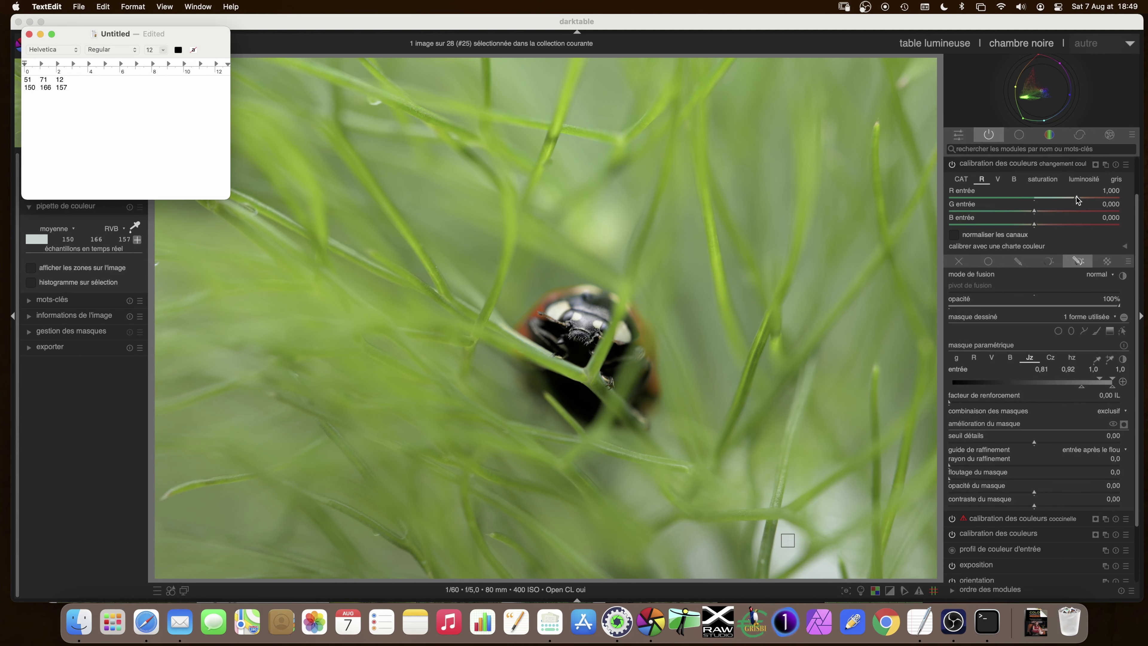
click(1077, 199)
right_click(1077, 199)
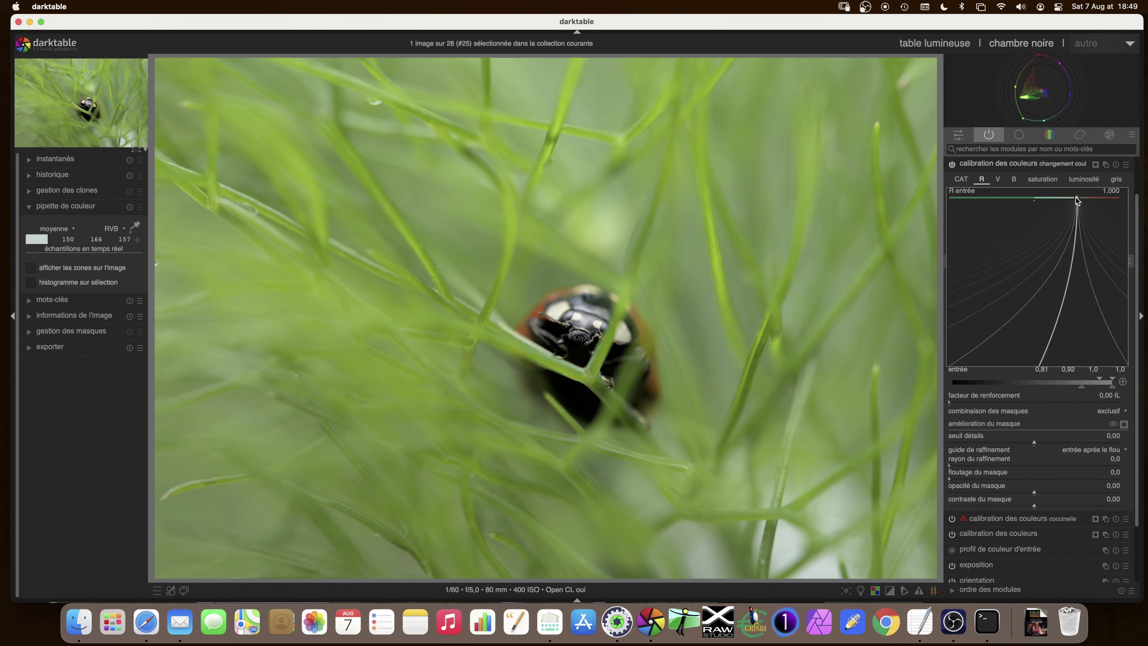
text(51/150)
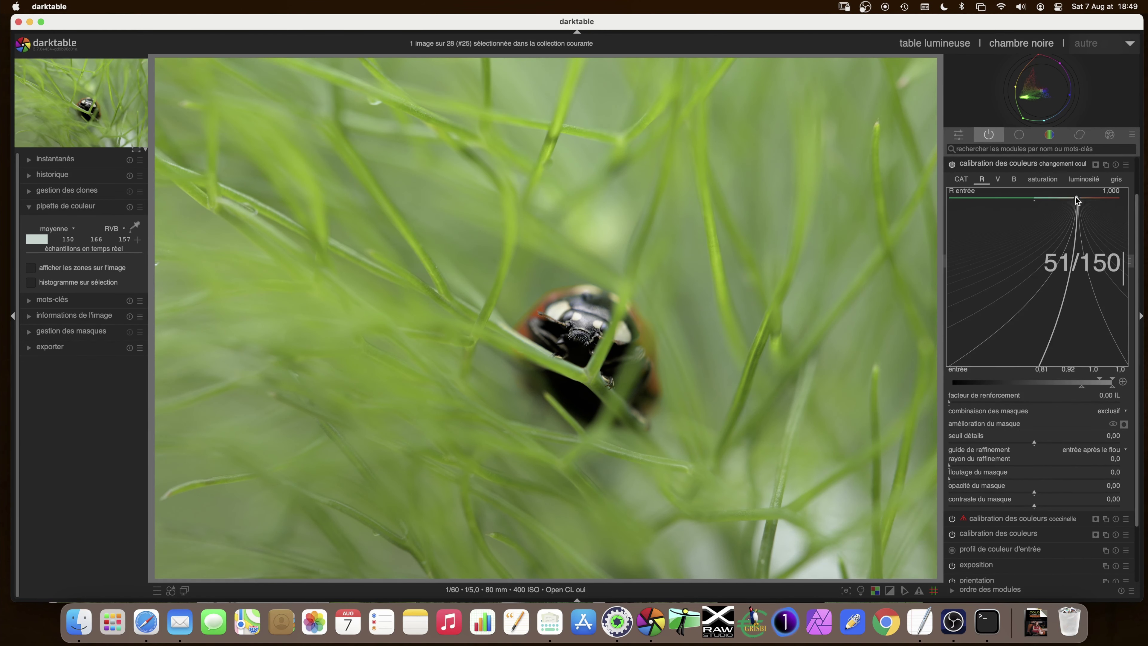
key(Return)
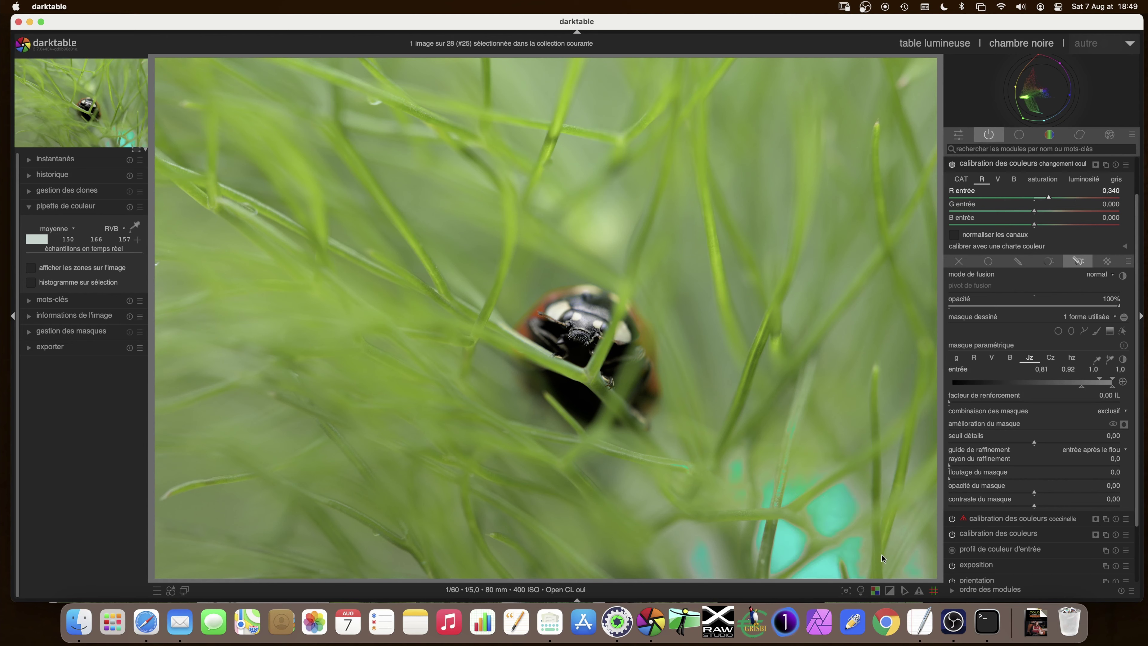
Consult the TextEdit notes and set G entrée of the green channel to 71/166 in darktable's colour calibration
click(920, 621)
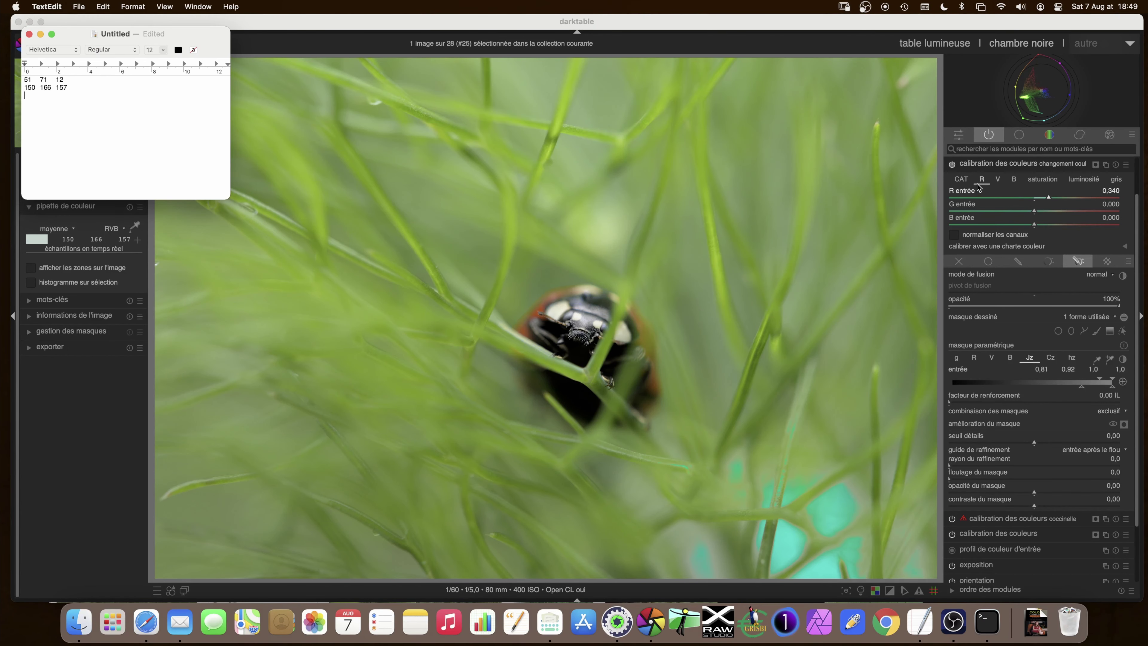
click(997, 180)
click(998, 180)
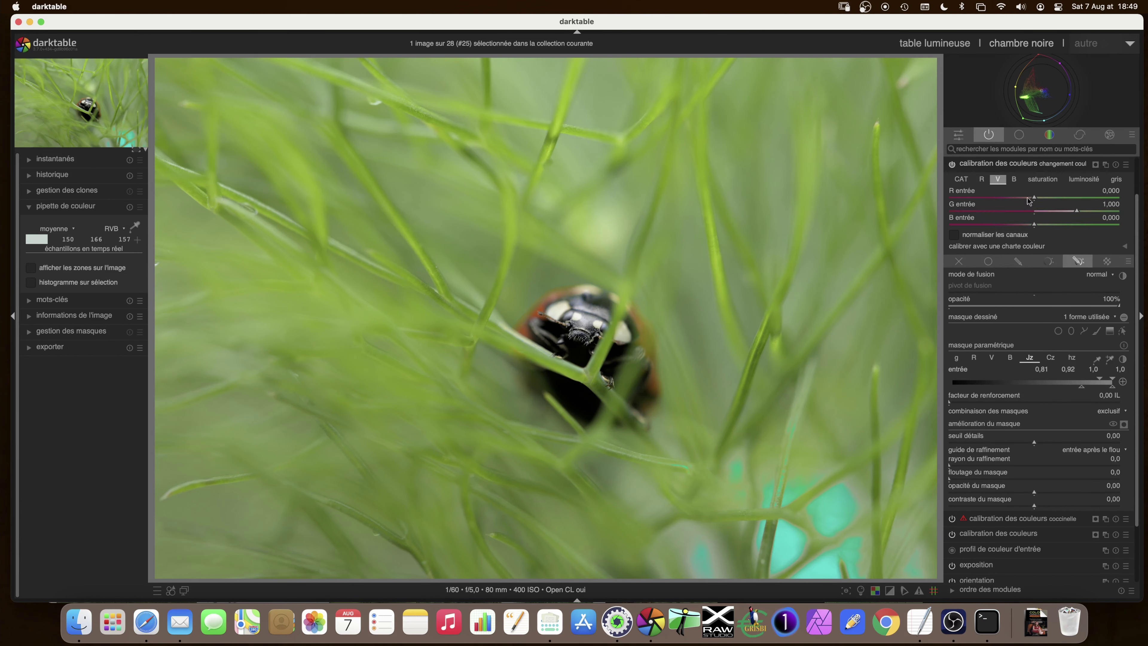
right_click(1078, 212)
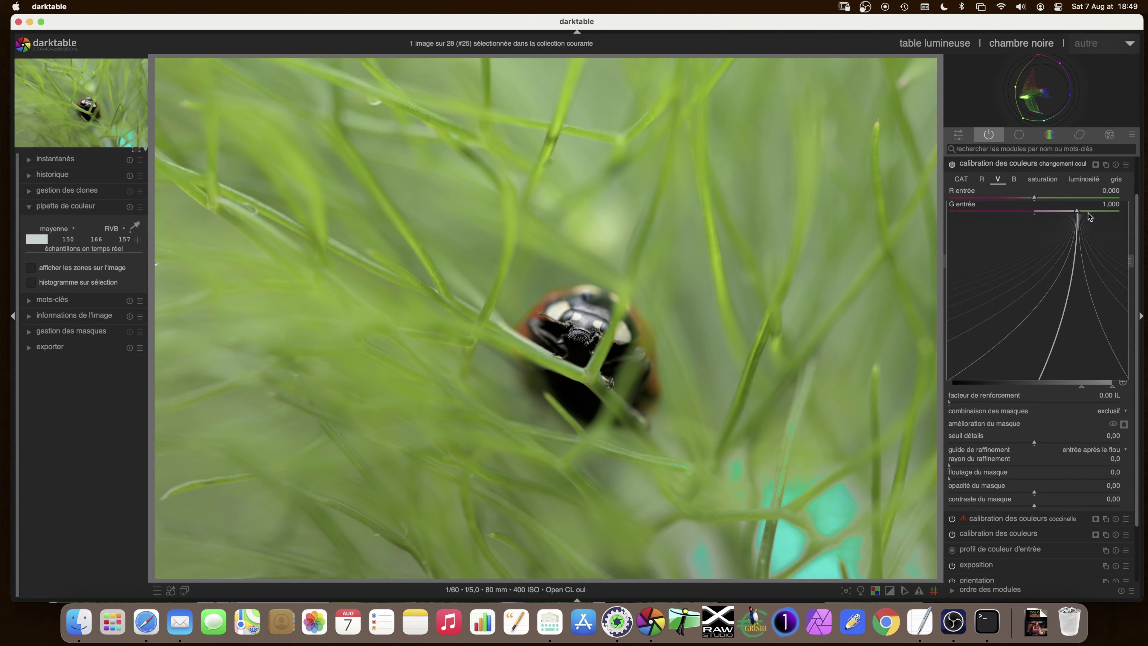
text(71/166)
key(Return)
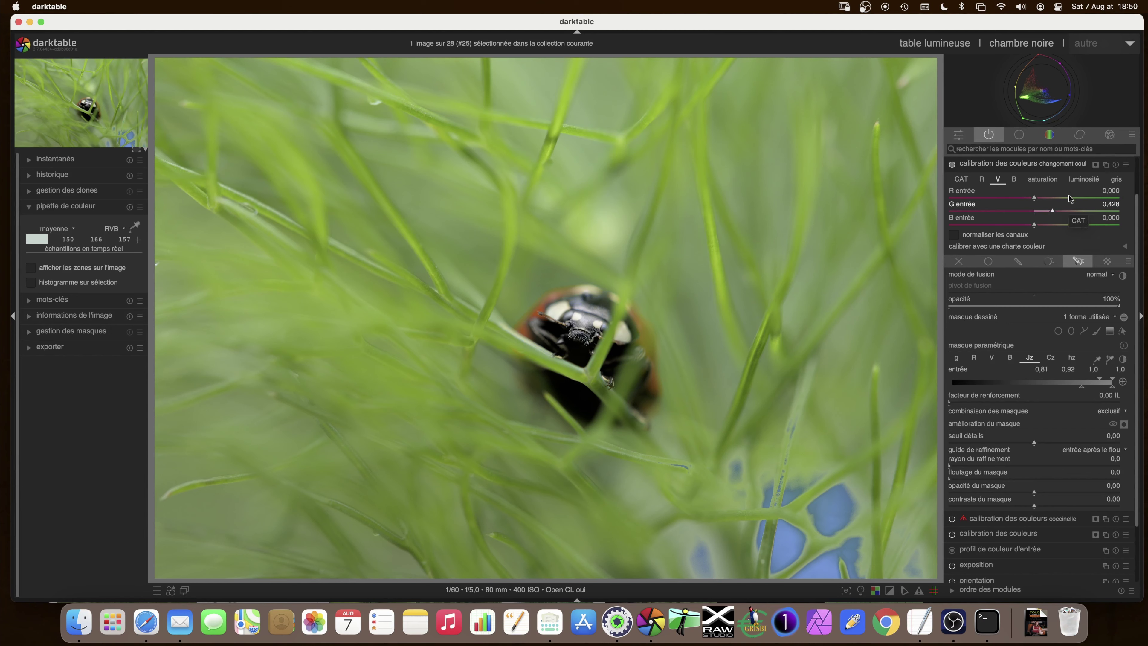
Consult the TextEdit notes and set B entrée of the blue channel to 12/157 in darktable's colour calibration
click(920, 622)
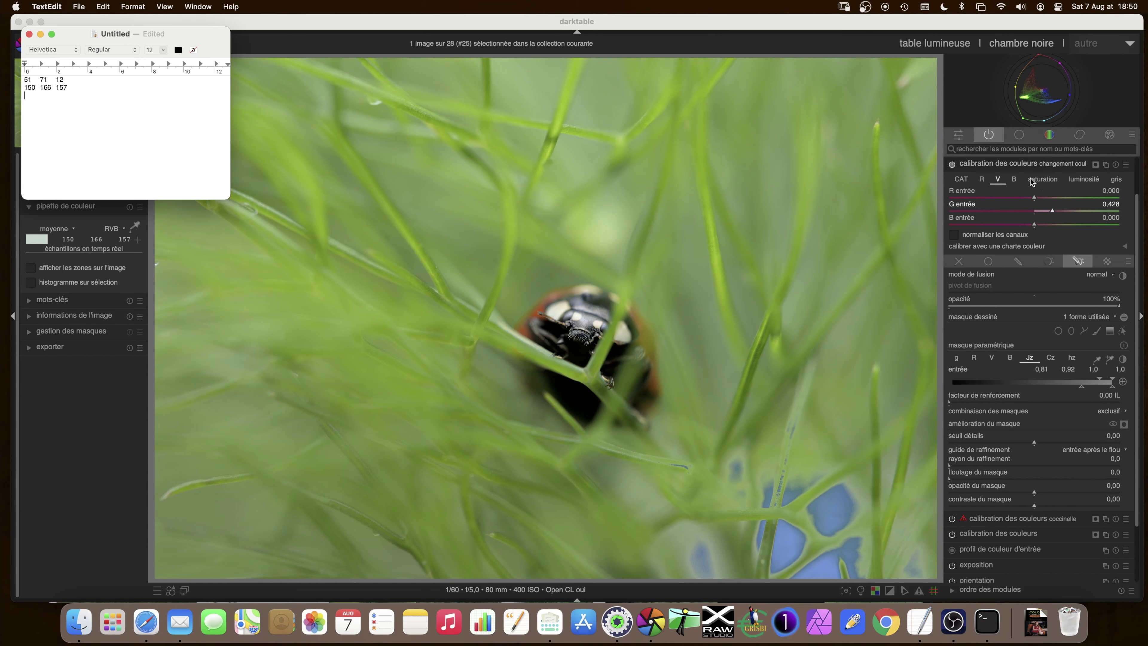
click(1018, 182)
click(1016, 180)
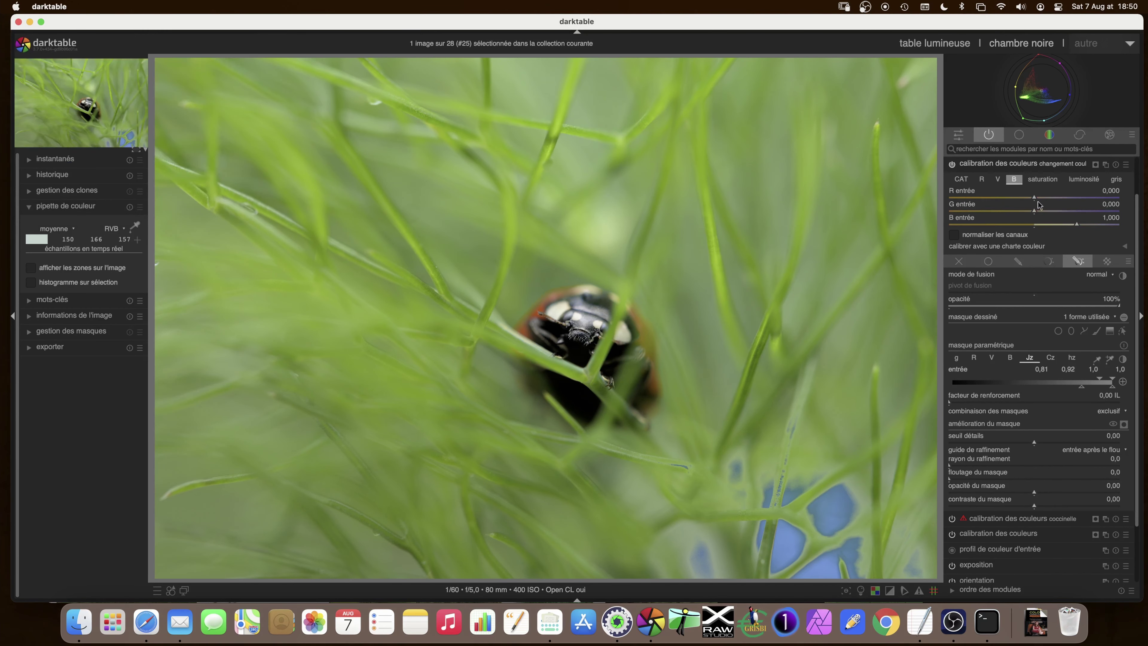
right_click(1077, 226)
text(12/15)
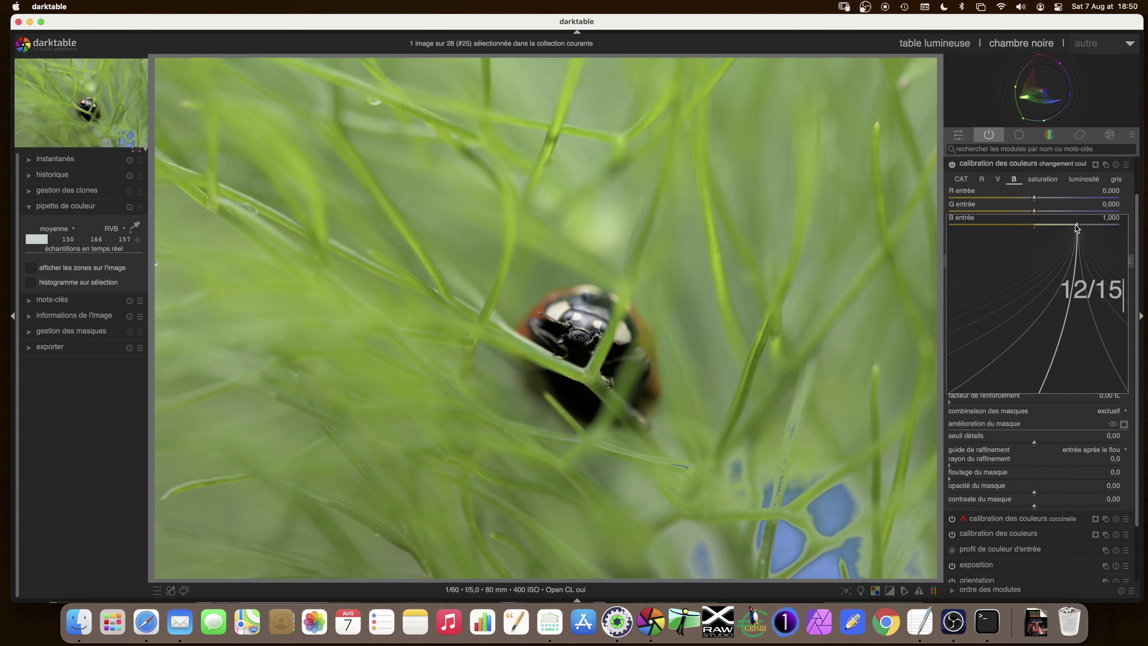
key(Return)
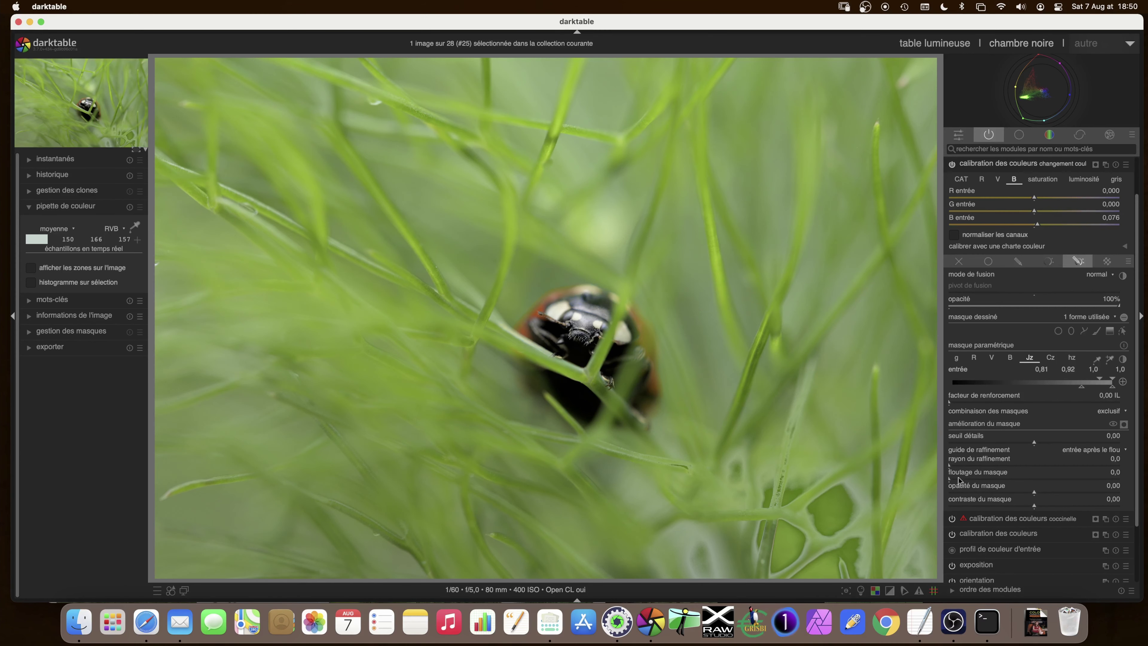
Soften the mask's edges with a rayon du raffinement of 62,9 and a floutage du masque of 33,3
drag(955, 470, 991, 466)
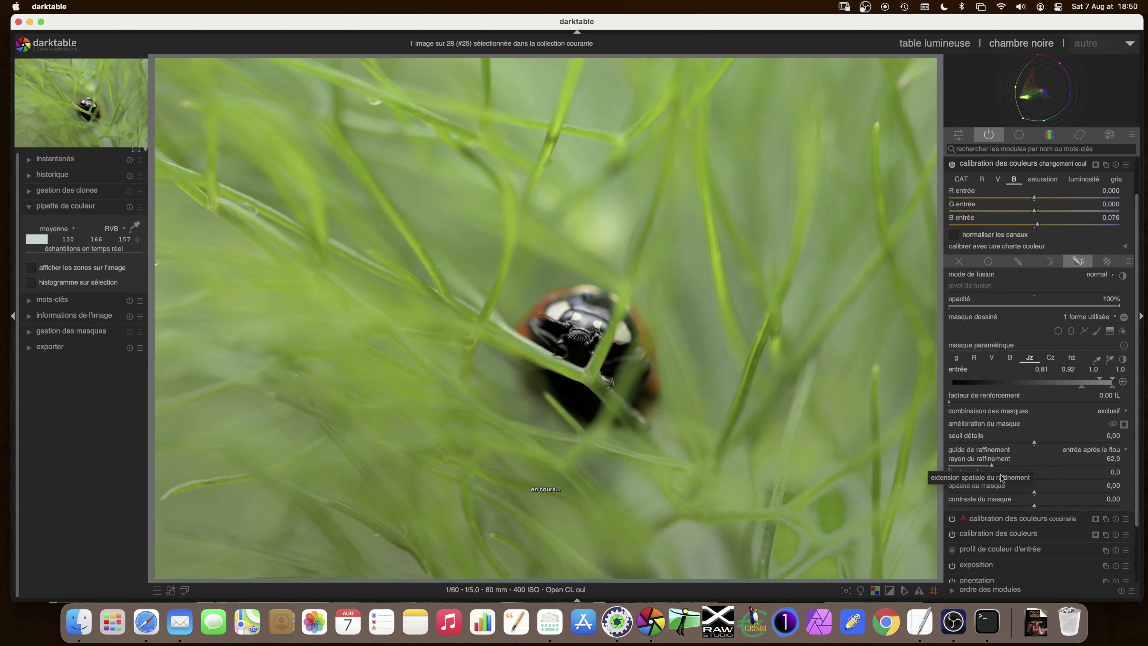
drag(951, 478, 999, 480)
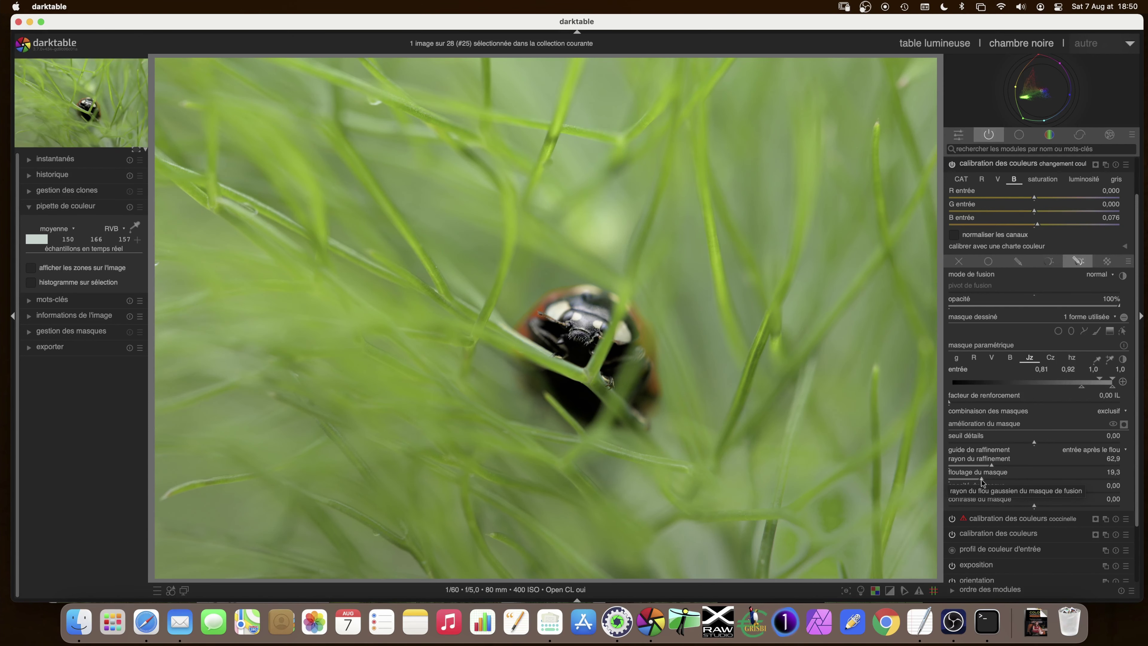
drag(984, 479, 1011, 481)
click(1007, 482)
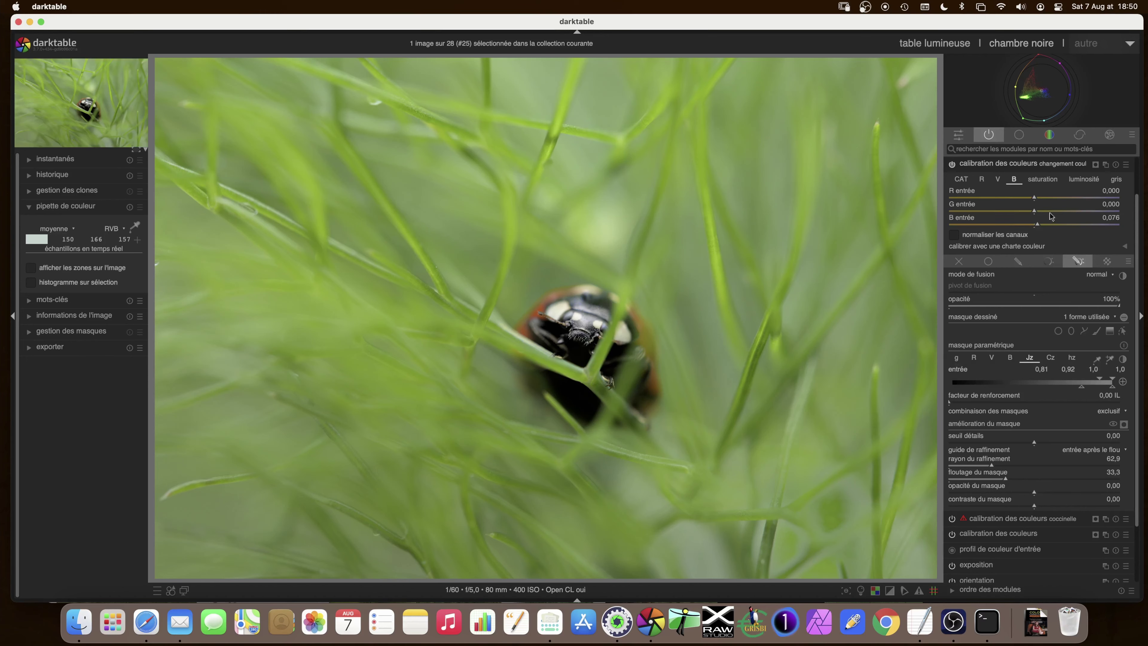
Adjust the masked area's luminosité by raising G entrée moderately and lowering R entrée slightly
click(1044, 179)
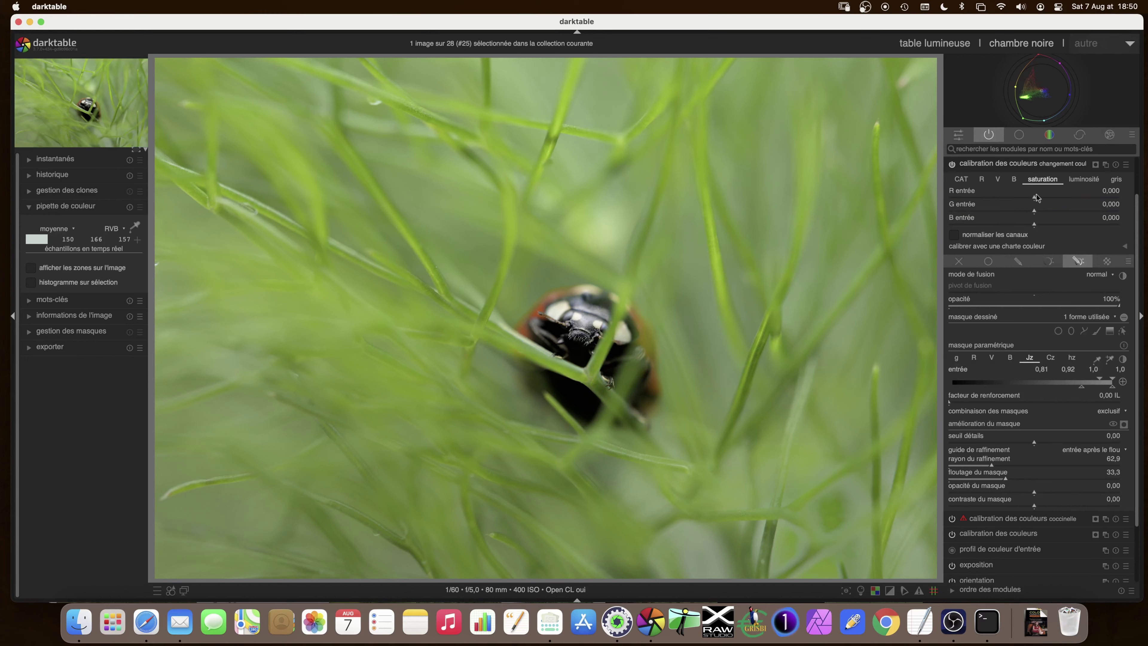
click(1081, 181)
drag(1036, 213, 1048, 213)
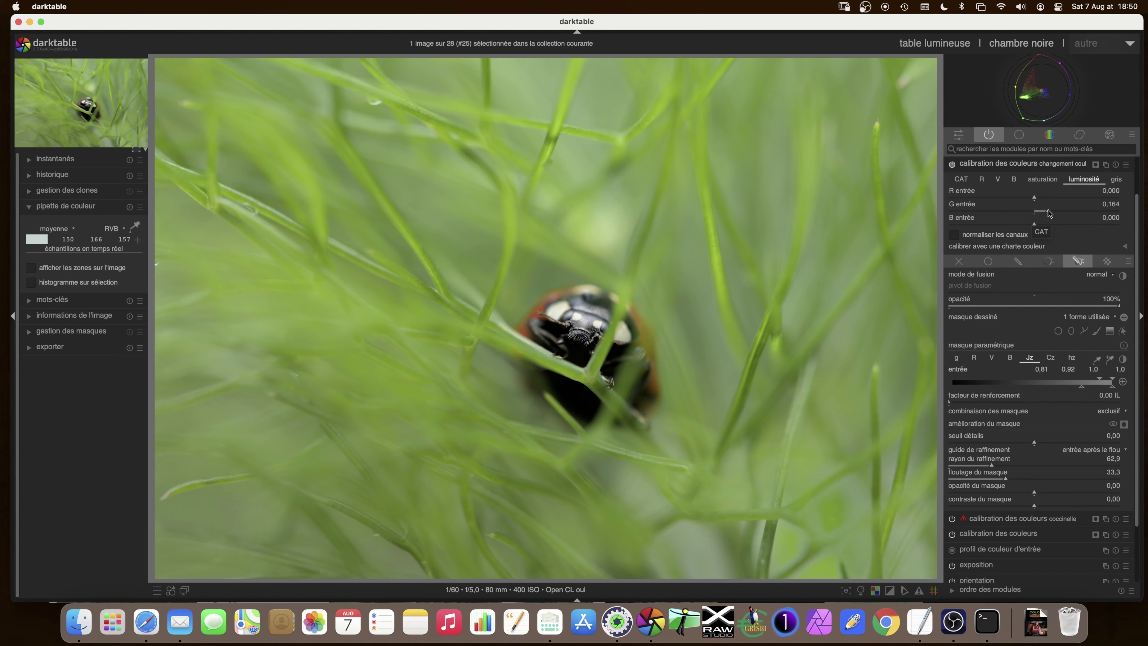
drag(1049, 211, 1055, 213)
drag(1054, 212, 1048, 214)
drag(1034, 199, 1029, 200)
Lower G entrée slightly for the masked area's saturation and collapse the colour calibration instance
click(1043, 179)
drag(1035, 212, 1025, 214)
click(1016, 166)
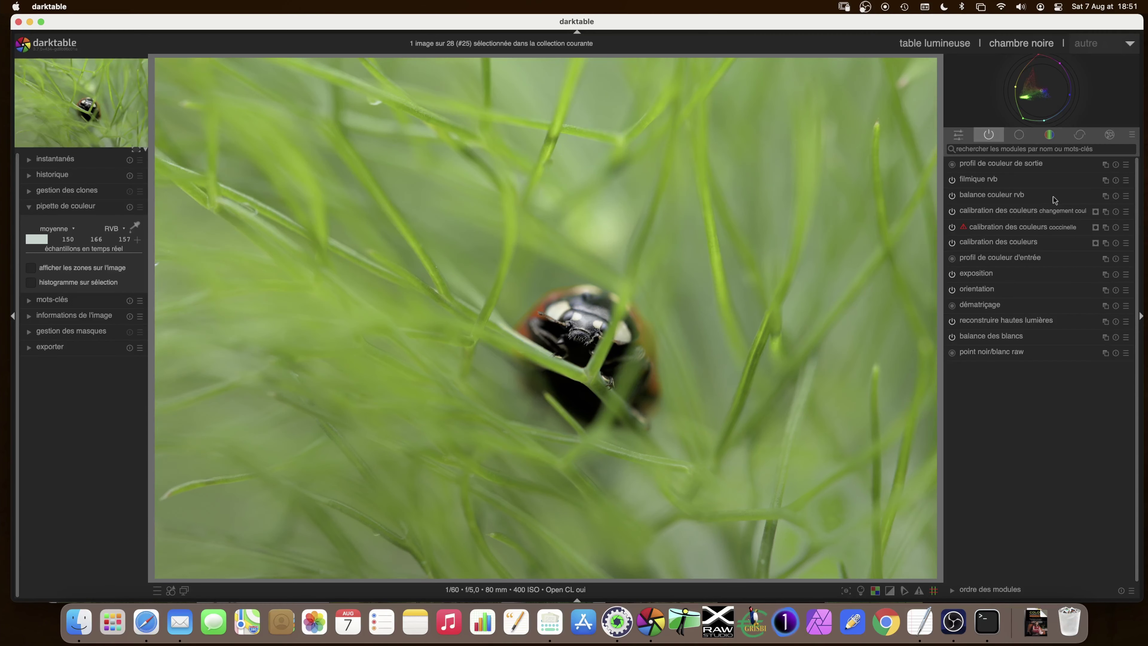
Compare the photo with and without the changement coul colour calibration instance, leaving the instance enabled
click(953, 211)
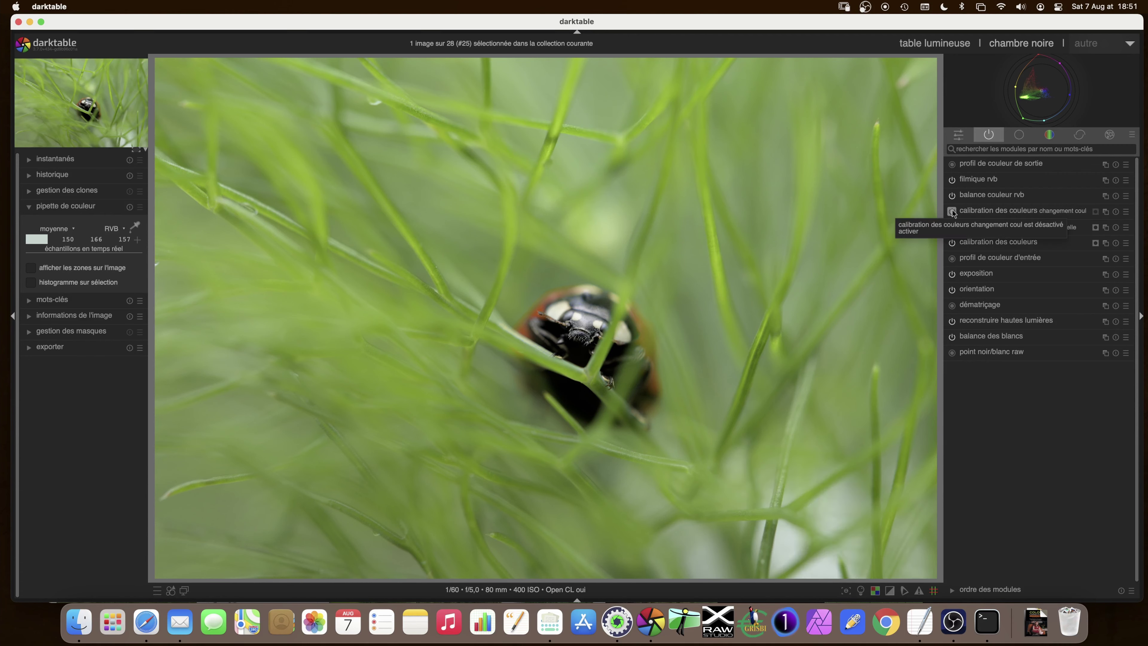
click(953, 212)
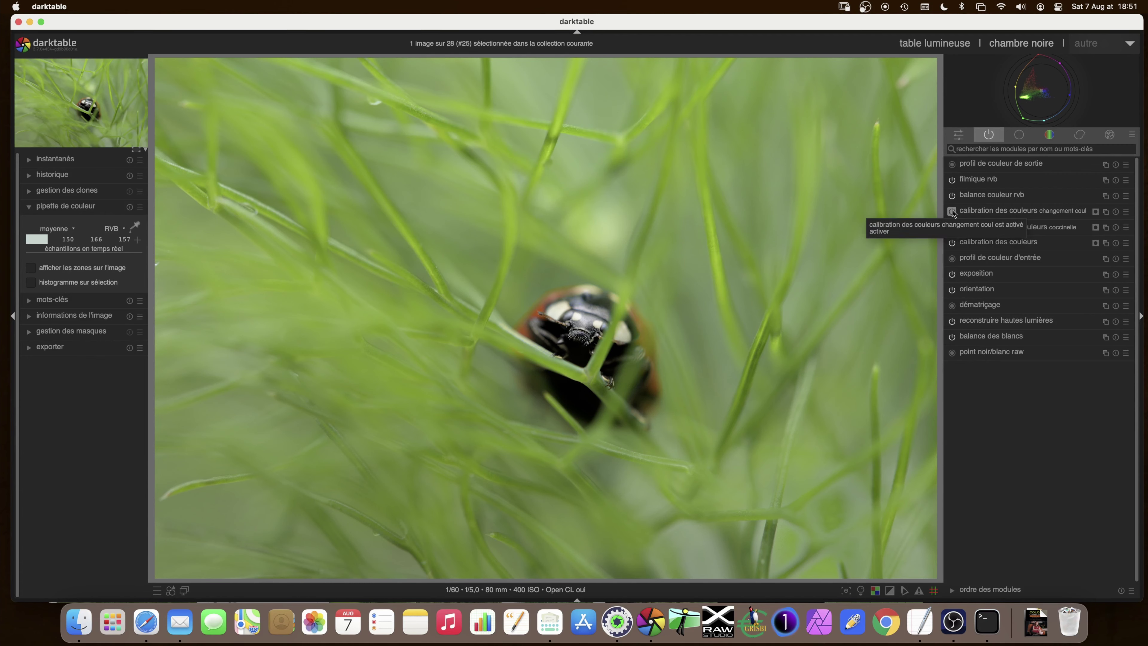
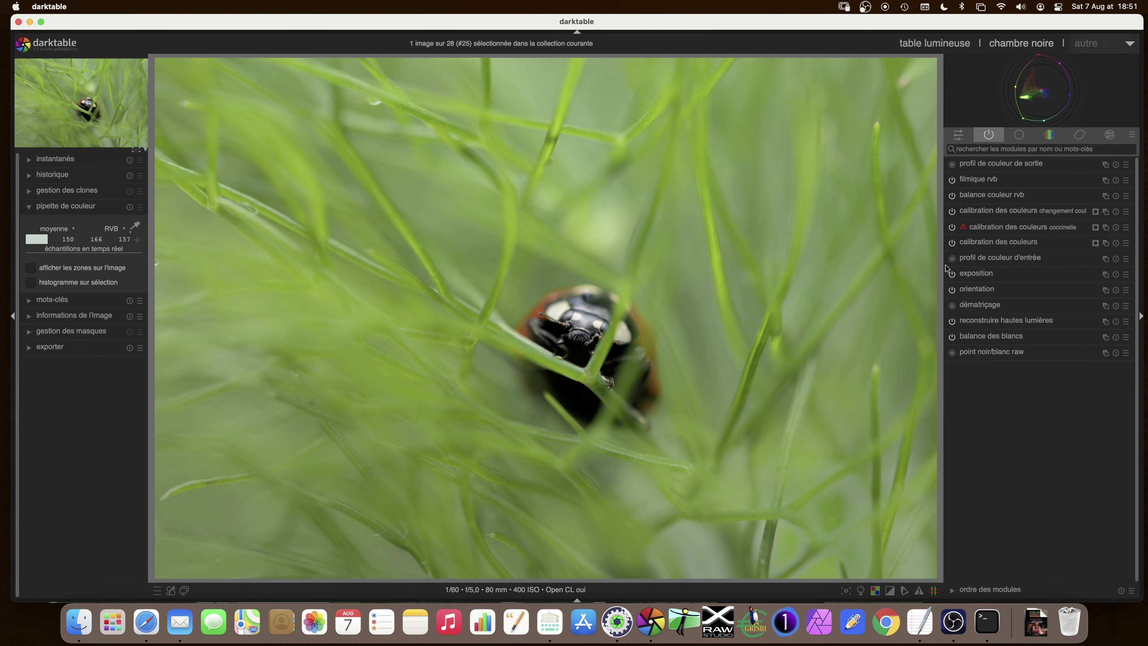
mouse_move(989, 218)
click(952, 211)
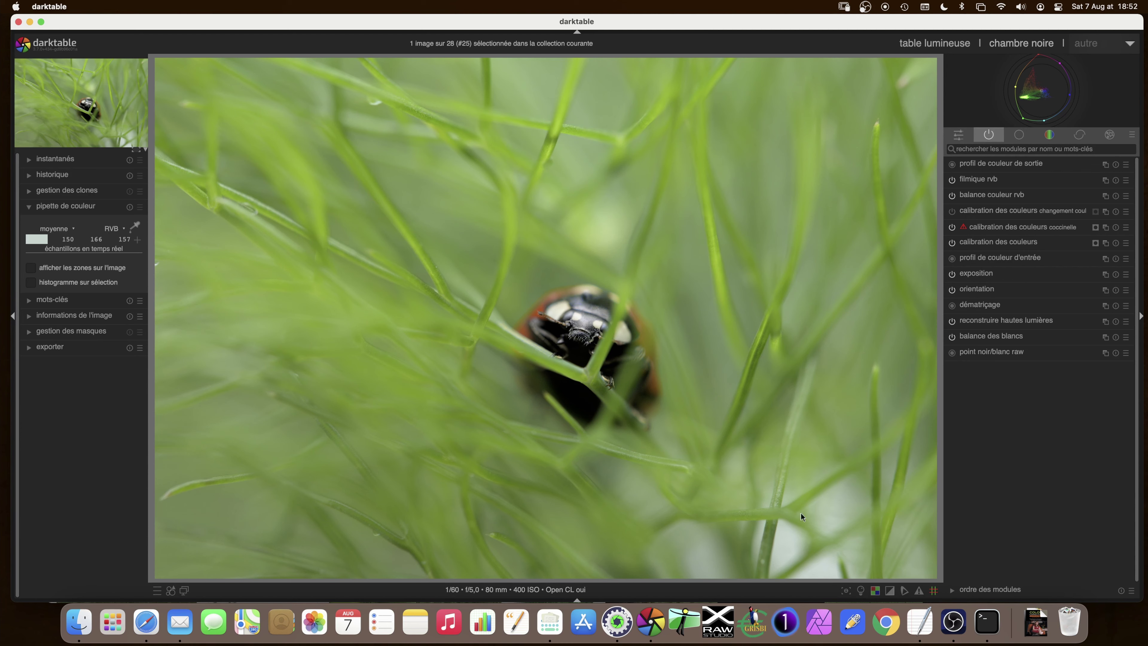
click(952, 212)
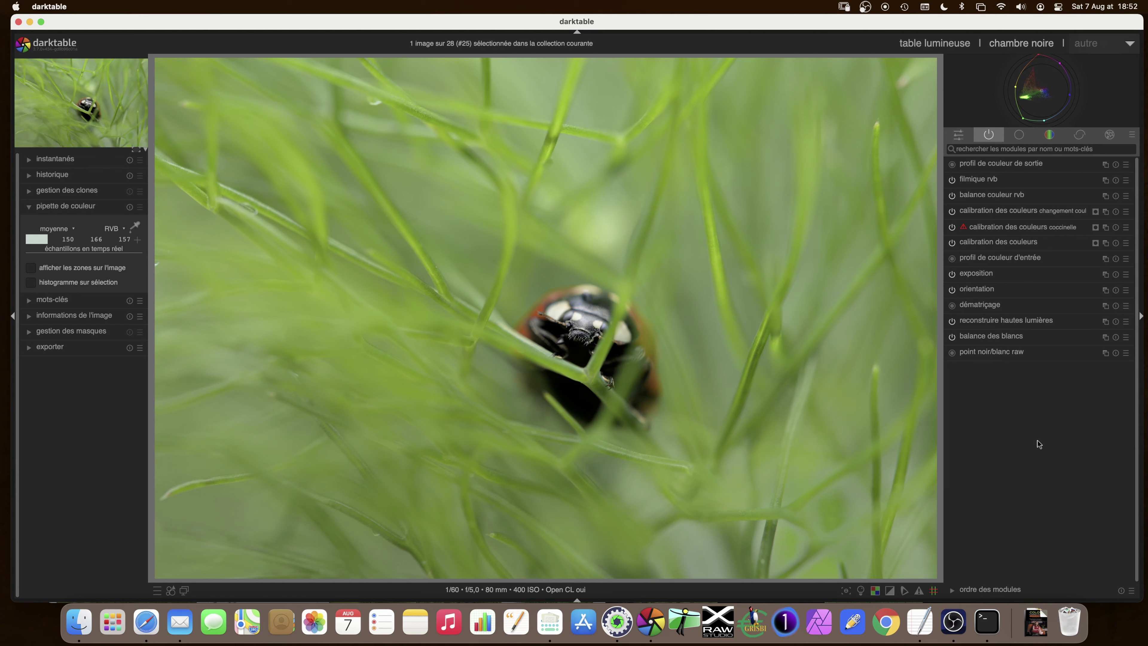
Enable the contraste local module and expand its settings
click(1021, 137)
click(953, 165)
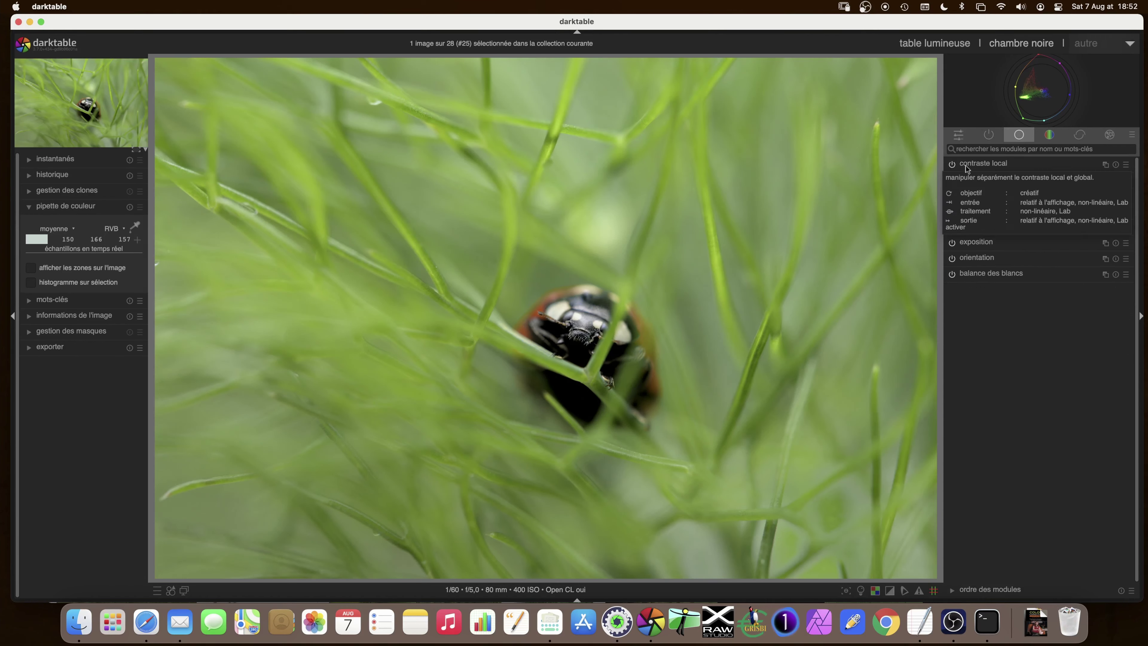
click(979, 166)
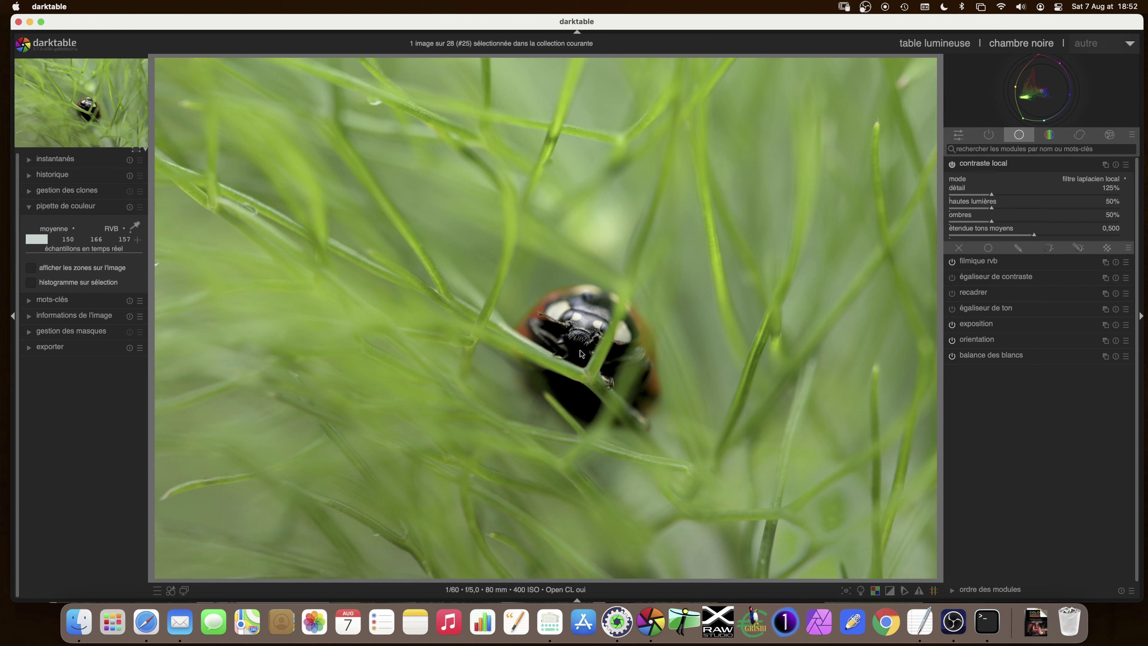
Show the clipping warning and compare the photo with and without contraste local, leaving the module enabled
click(890, 590)
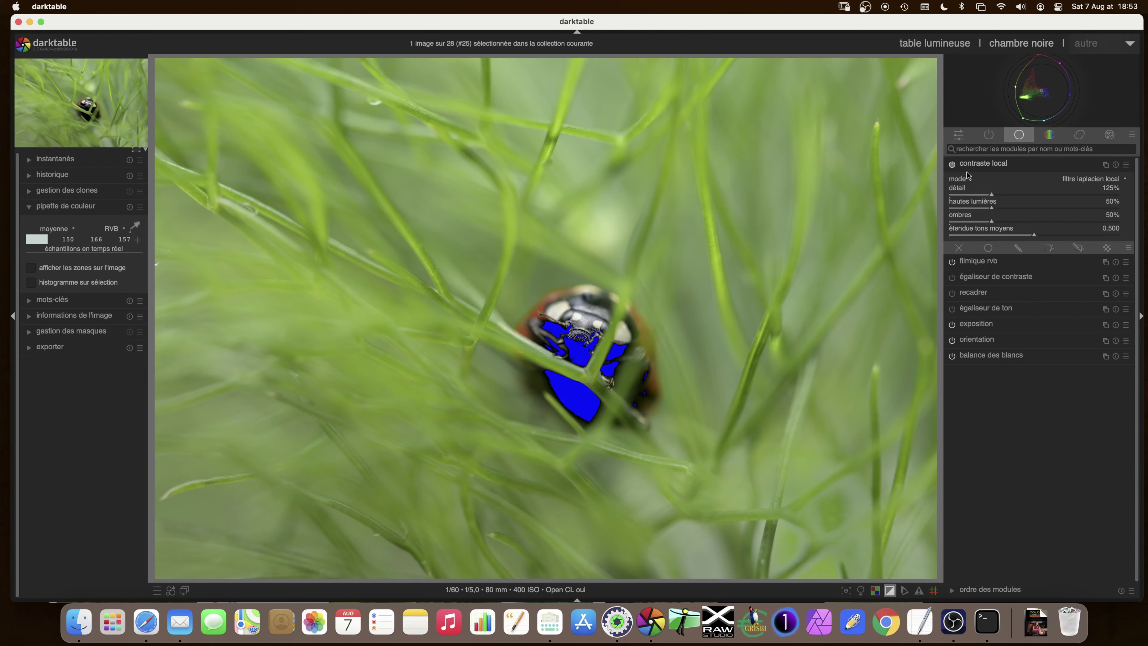
click(952, 166)
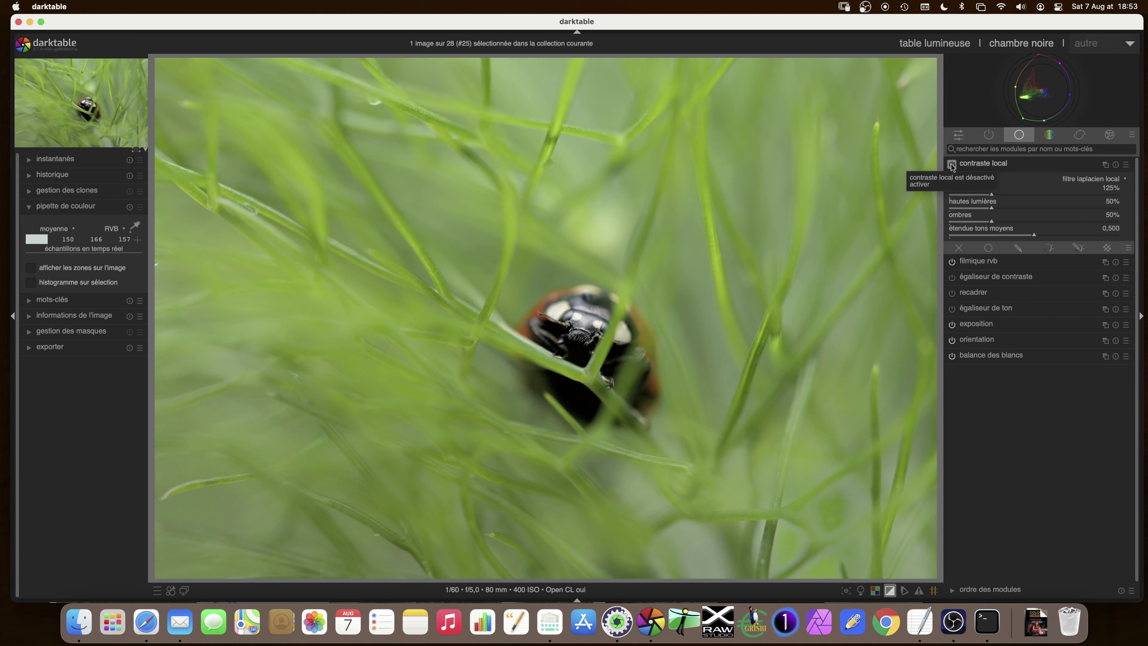
click(951, 166)
click(952, 166)
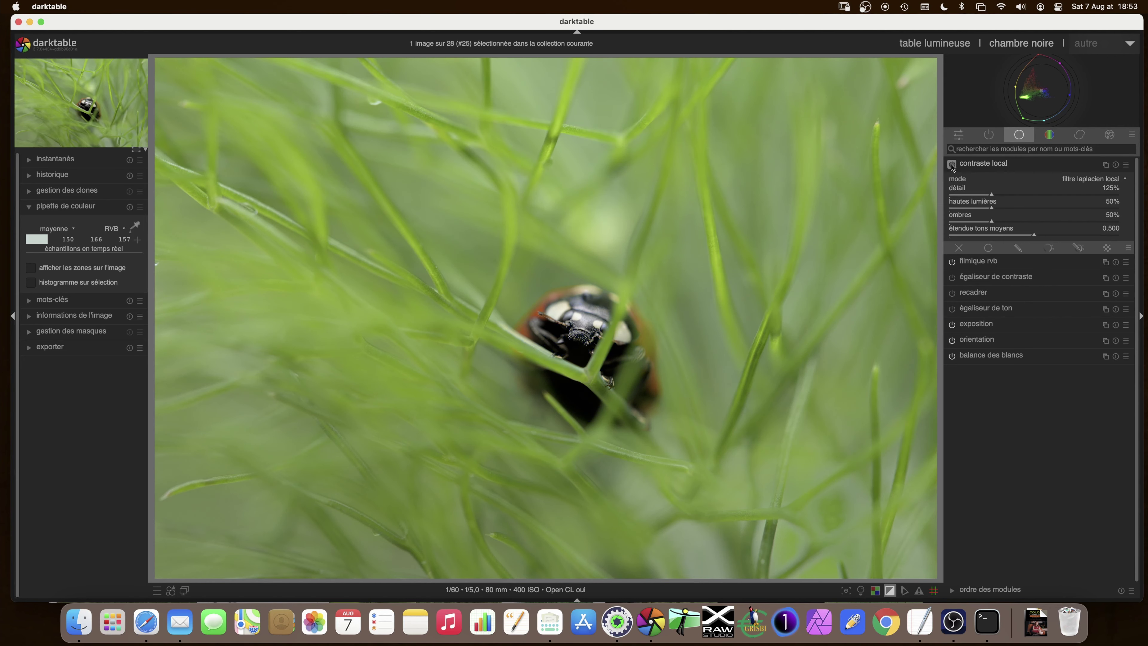
click(951, 166)
click(952, 166)
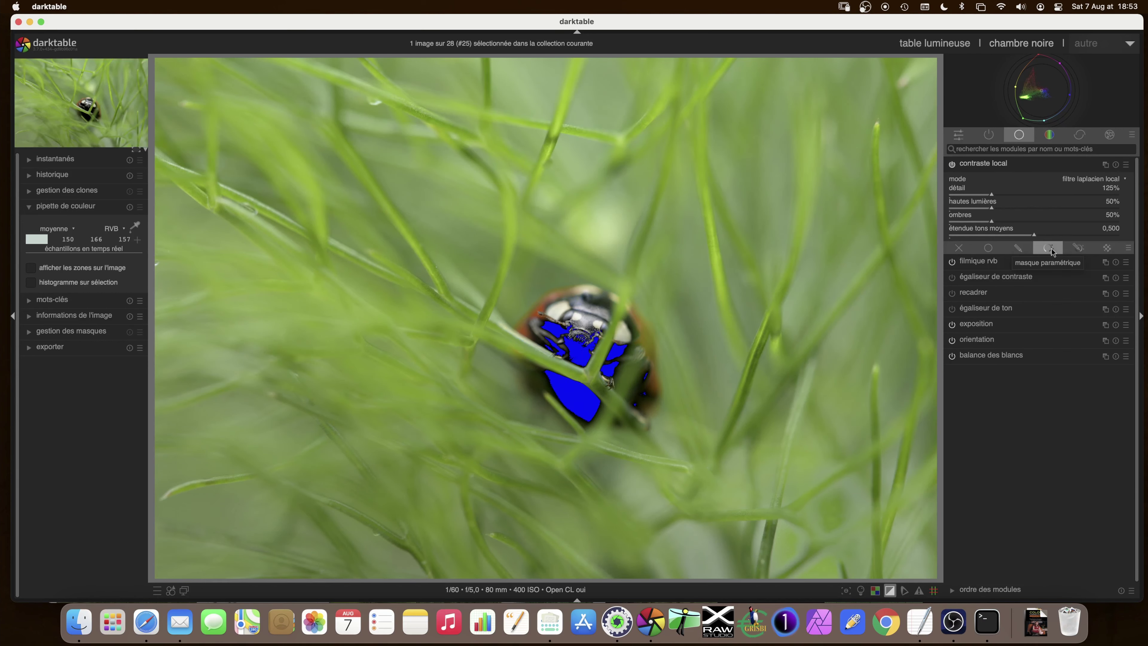
Apply a parametric mask to contraste local and set the dark-end L entrée thresholds to 0 and 15,0
click(988, 250)
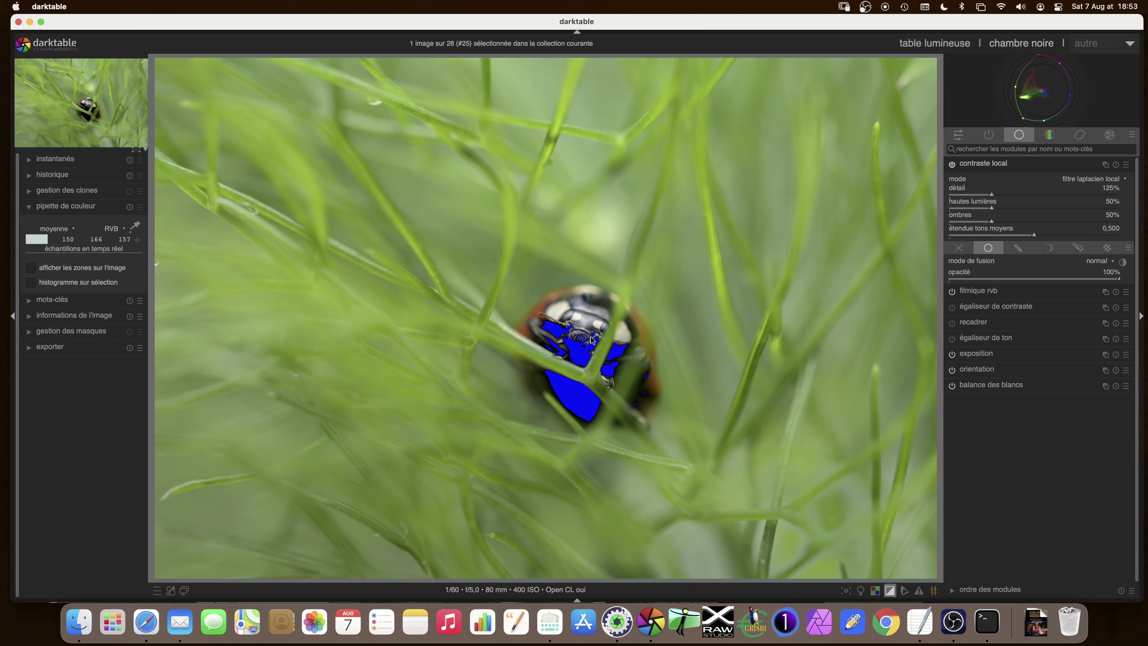
mouse_move(1119, 281)
mouse_down()
mouse_move(1032, 283)
mouse_move(1131, 281)
mouse_up()
click(1049, 248)
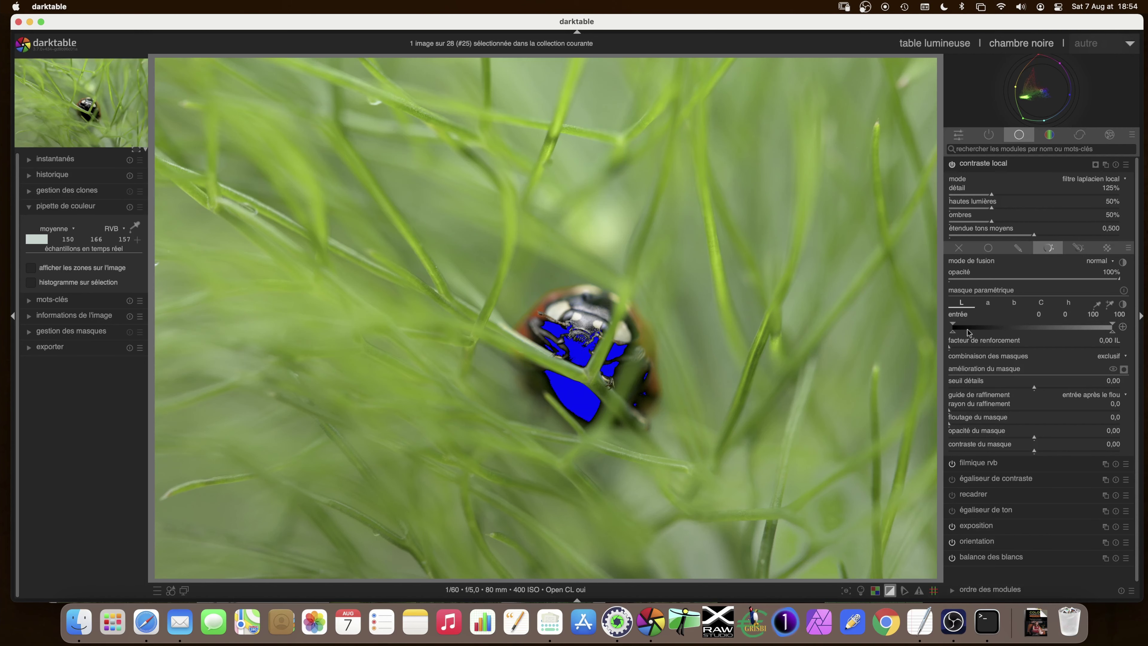
click(958, 332)
mouse_move(958, 334)
mouse_down()
mouse_move(978, 334)
mouse_move(956, 336)
mouse_up()
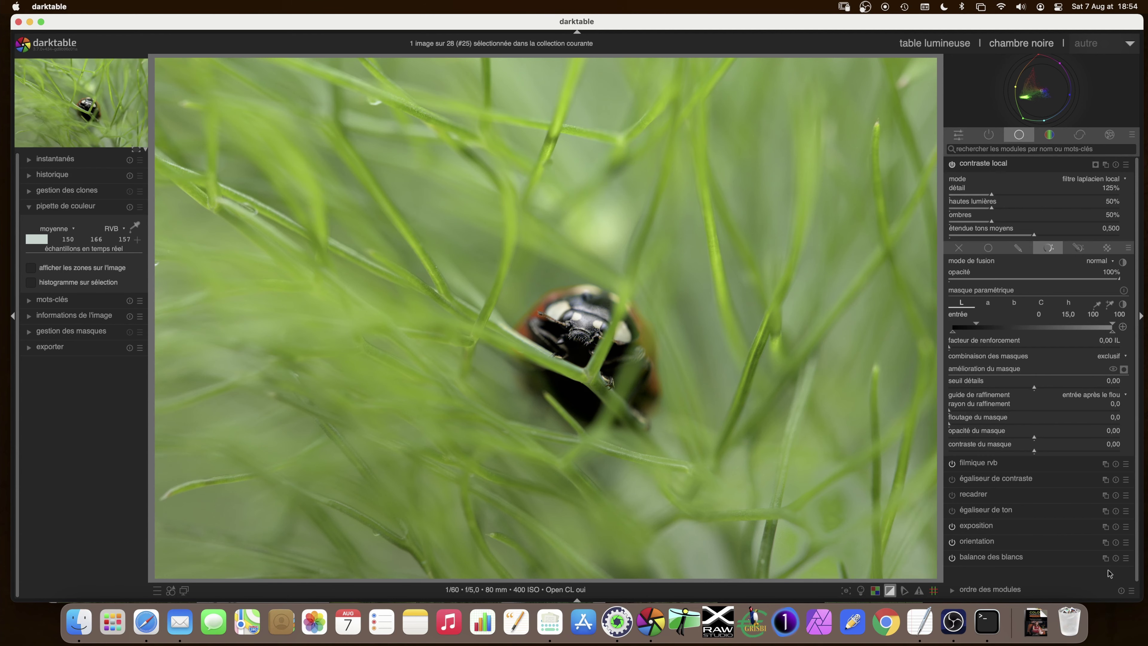
click(1125, 369)
click(1124, 370)
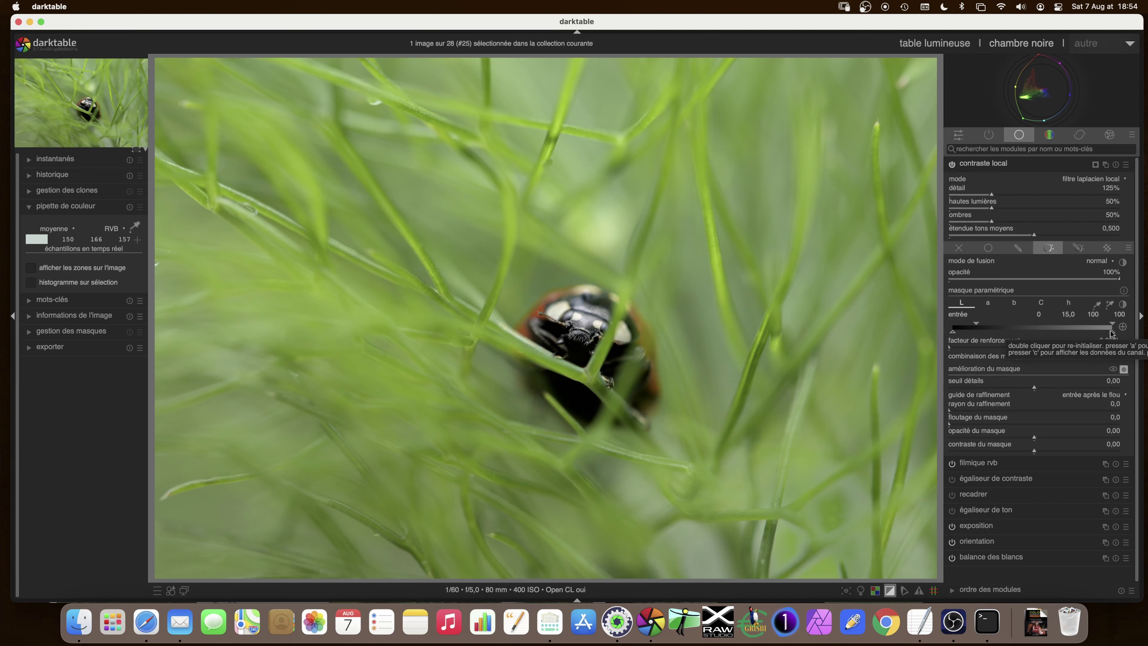
Set the bright-end L entrée thresholds of the mask to 85,0 and 100, checking the mask overlay
scroll(1110, 335, down, 15)
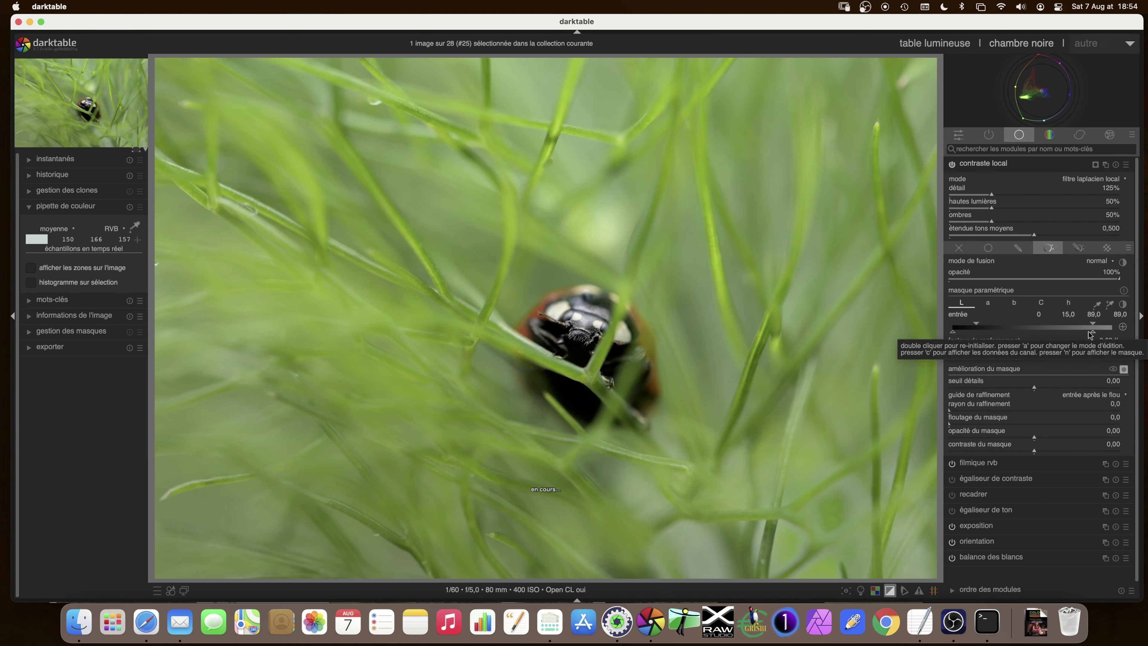
drag(1108, 335, 1117, 335)
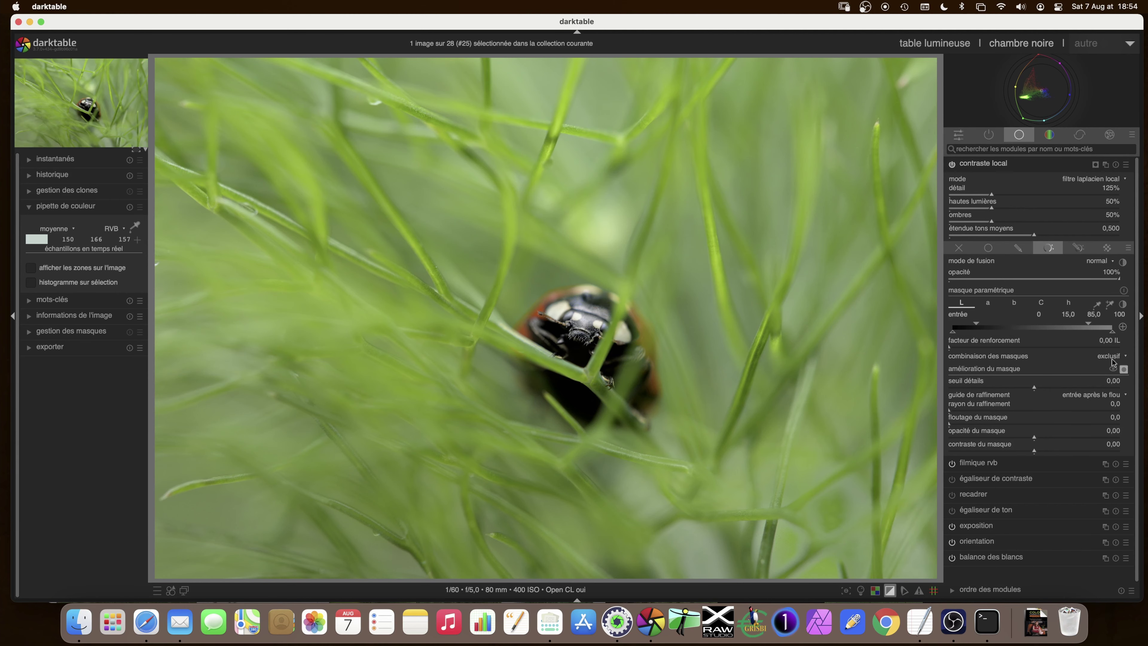
click(1124, 370)
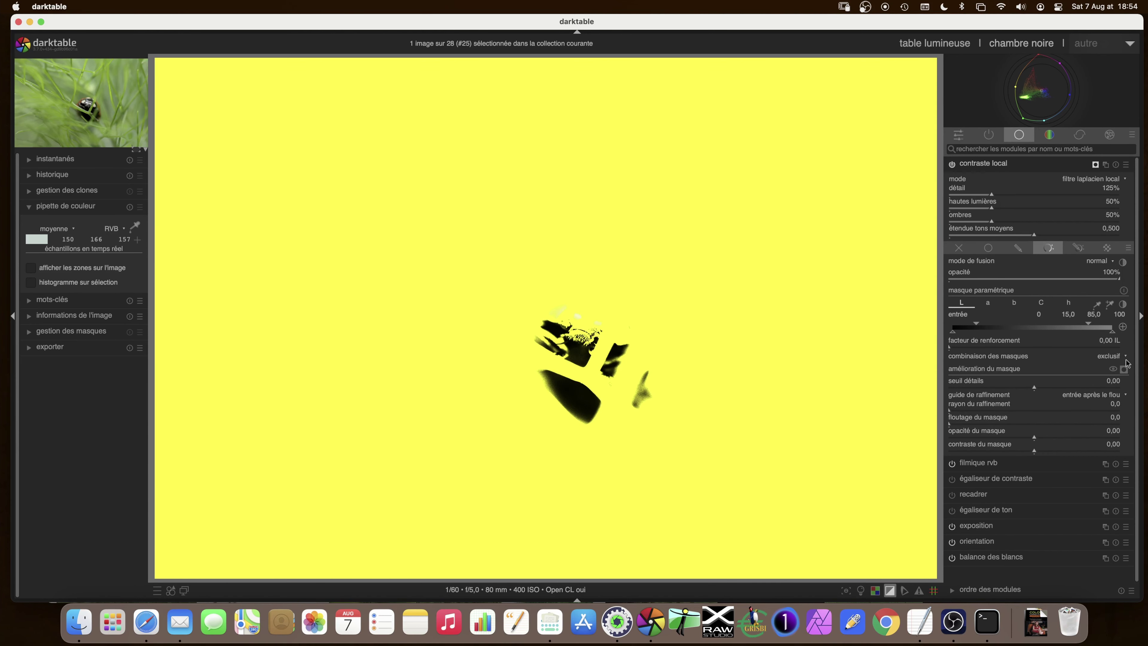
click(1123, 369)
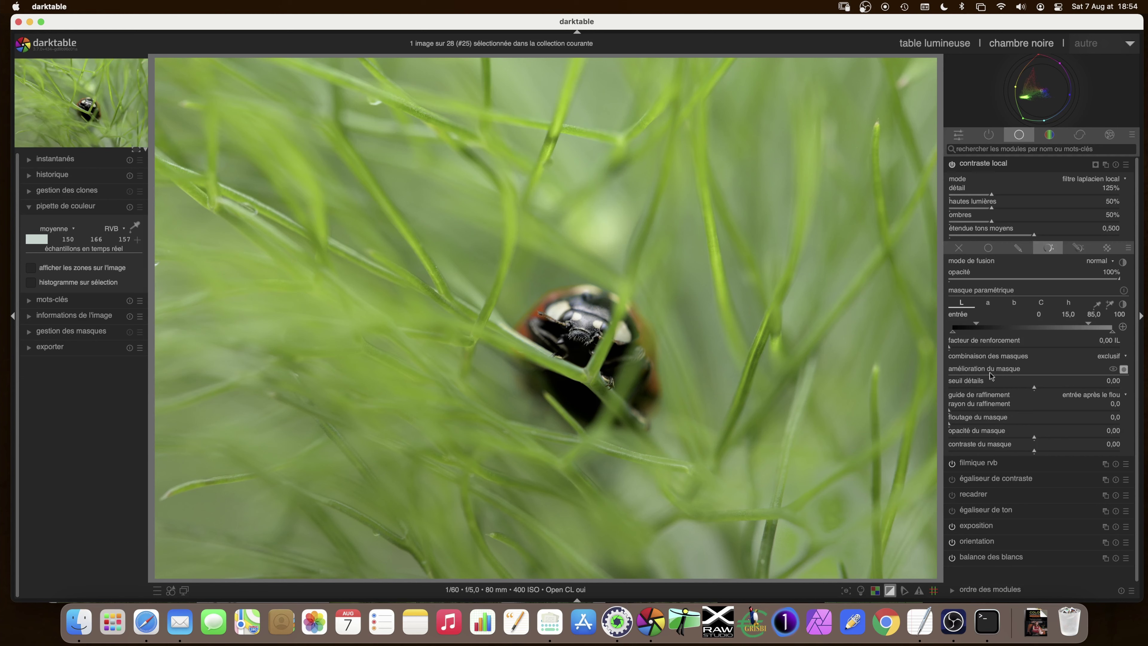
Display the mask and set its seuil détails to 0,26 to target the detailed areas
click(1125, 371)
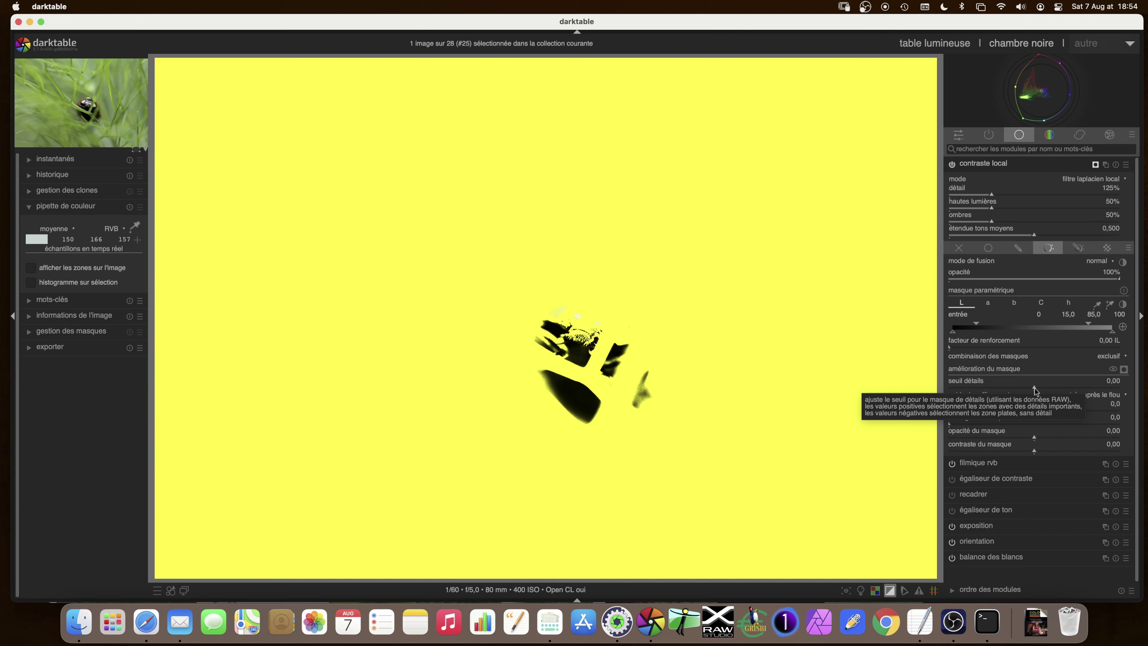
drag(1034, 387, 1062, 388)
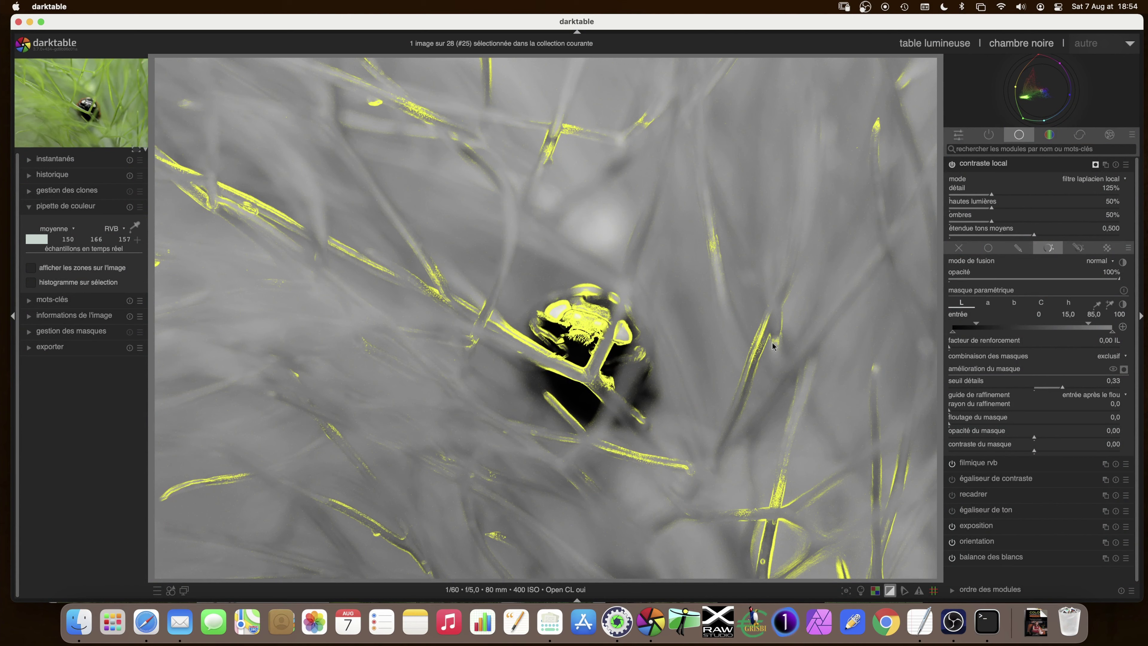
drag(1071, 390, 1058, 390)
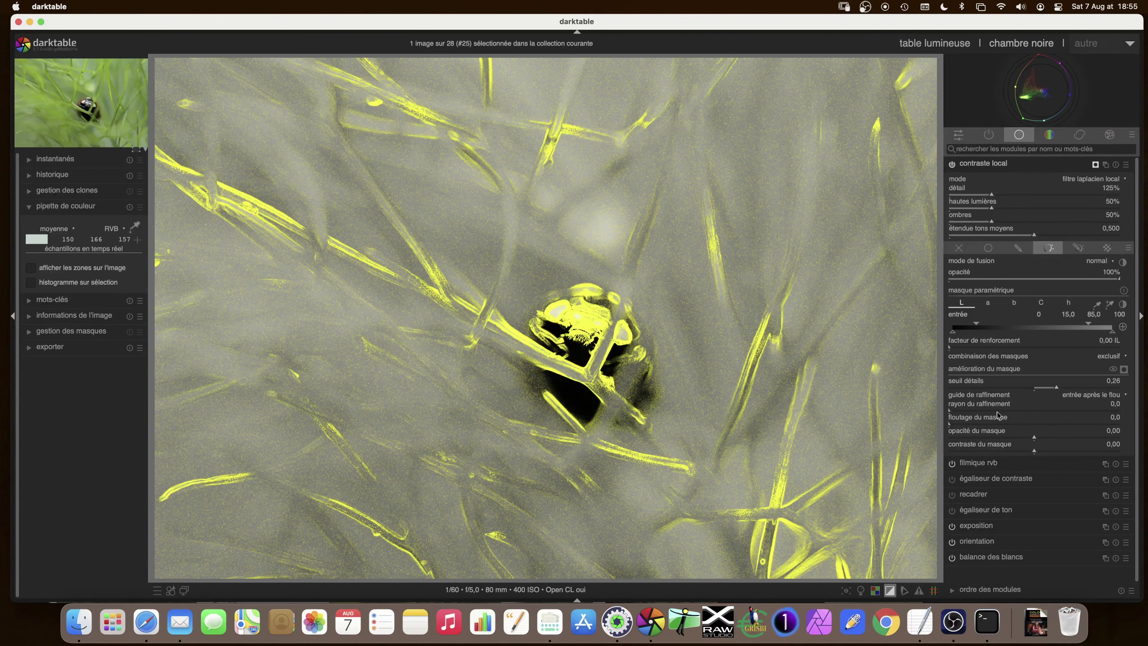
Soften the mask with a rayon du raffinement of 26,1 and floutage du masque of 6,5, and hide the overlay
click(967, 412)
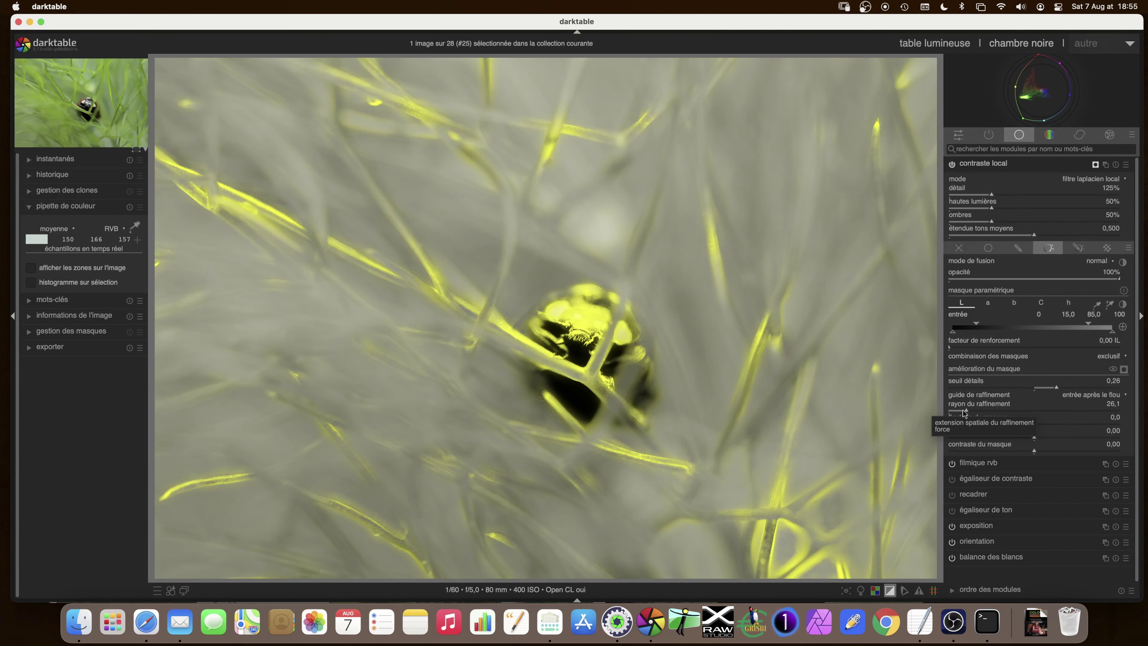
click(957, 424)
click(960, 426)
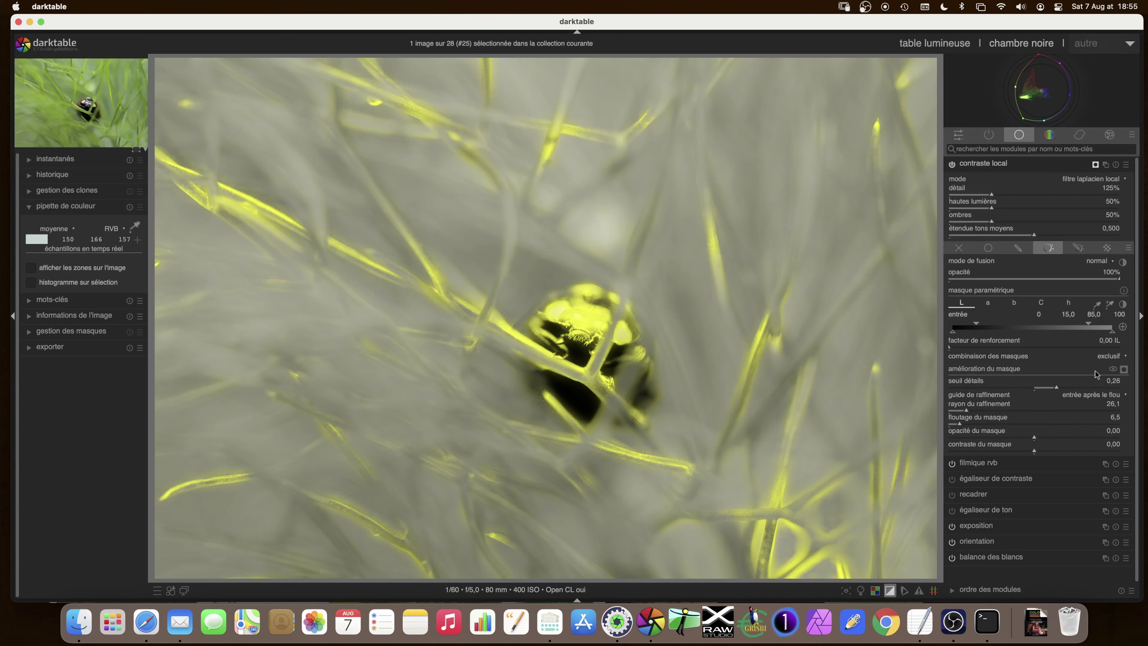
click(1125, 370)
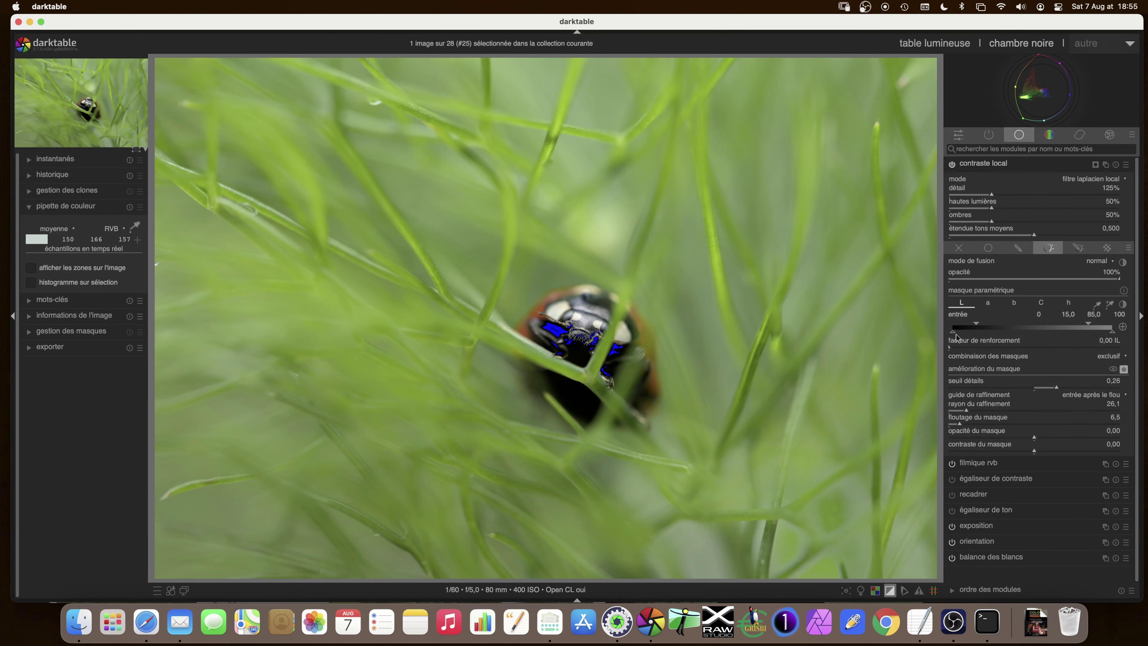
Lower the mask's inner dark-end L threshold and fine-tune the détail amount of contraste local
click(978, 327)
mouse_move(979, 324)
mouse_down()
mouse_move(990, 324)
mouse_move(968, 335)
mouse_up()
click(953, 166)
click(952, 166)
mouse_move(993, 198)
mouse_down()
mouse_move(1011, 198)
mouse_move(994, 198)
mouse_up()
Compare the photo with and without the masked contraste local, and collapse the module
click(953, 165)
click(953, 165)
click(953, 165)
click(953, 165)
click(977, 164)
Expand the balance couleur rvb module and set vibrance globale to 16,45 %
click(1050, 134)
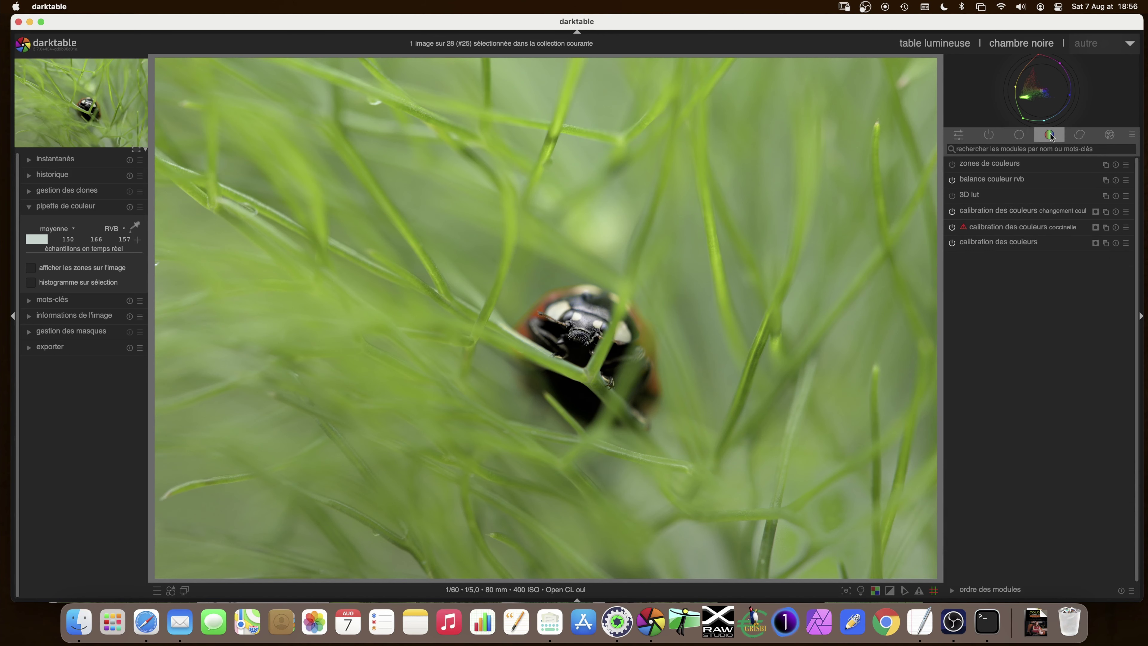
click(987, 180)
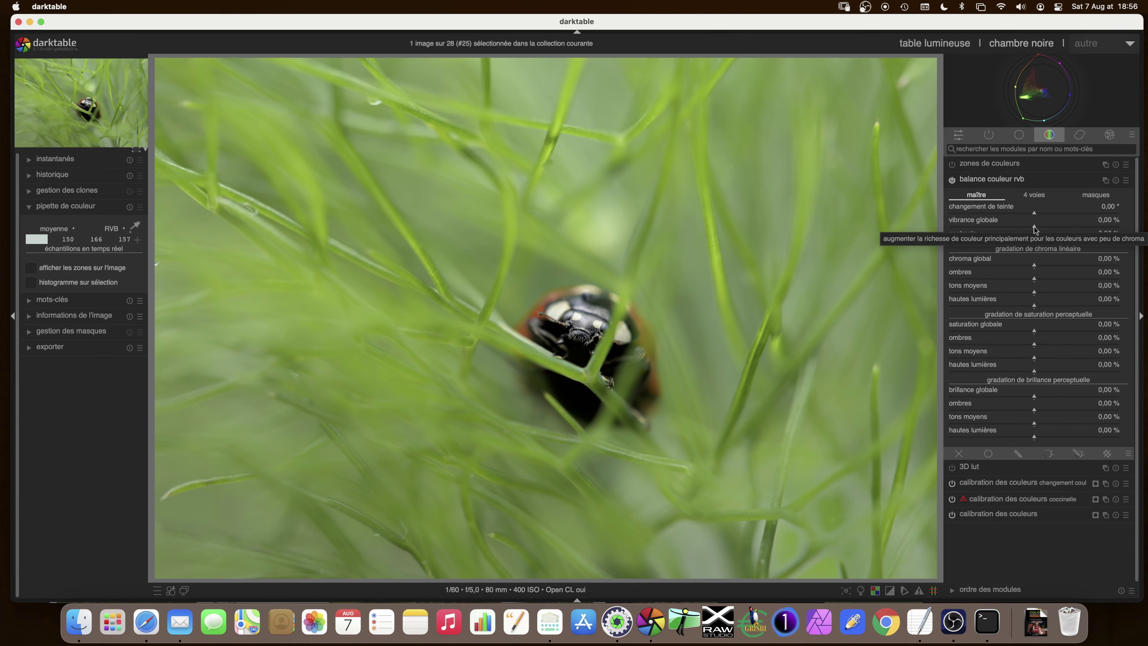
drag(1035, 226, 1065, 226)
drag(1065, 229, 1062, 227)
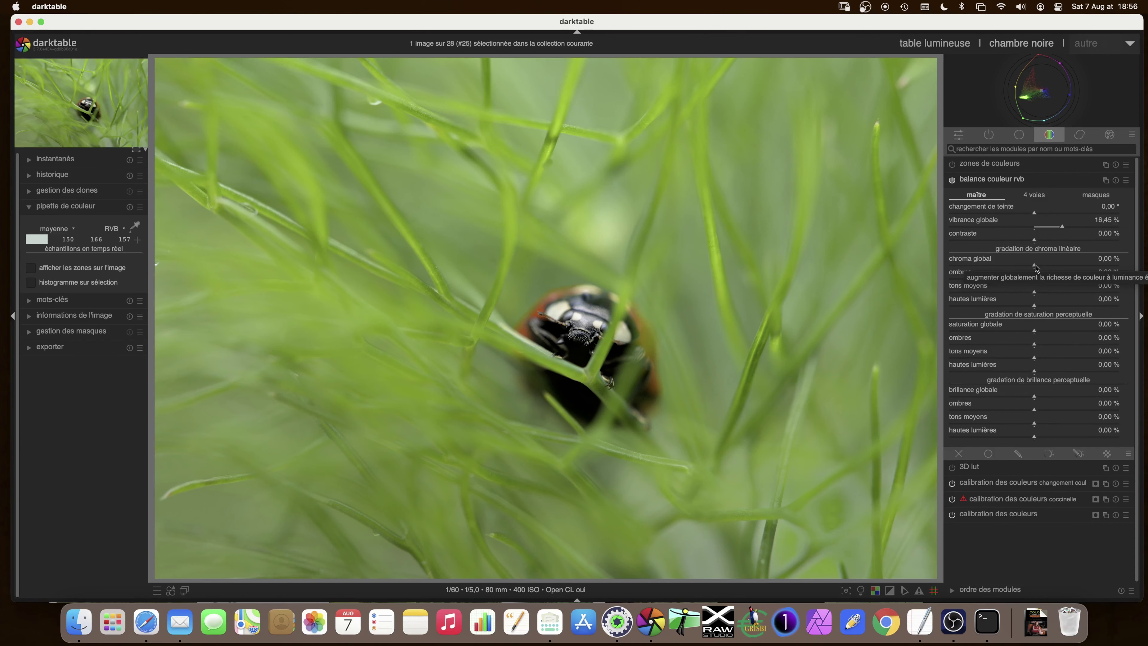
Test a strong chroma global increase, and settle on 12,50 %
drag(1035, 267, 1115, 267)
scroll(1113, 267, up, 3)
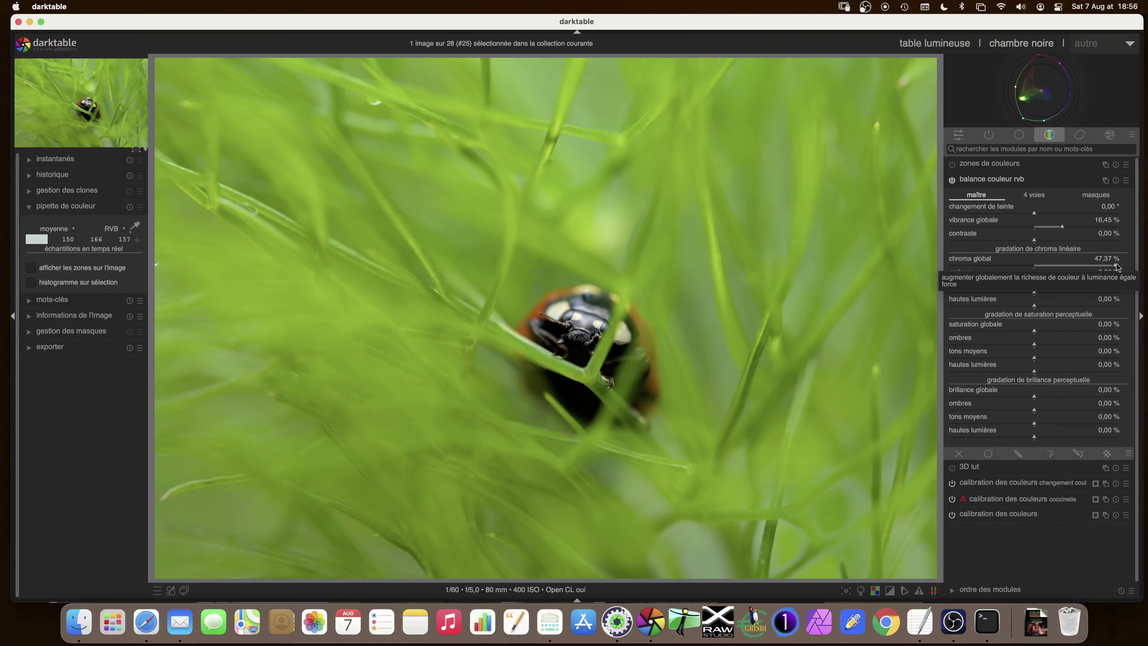
drag(1111, 267, 1046, 267)
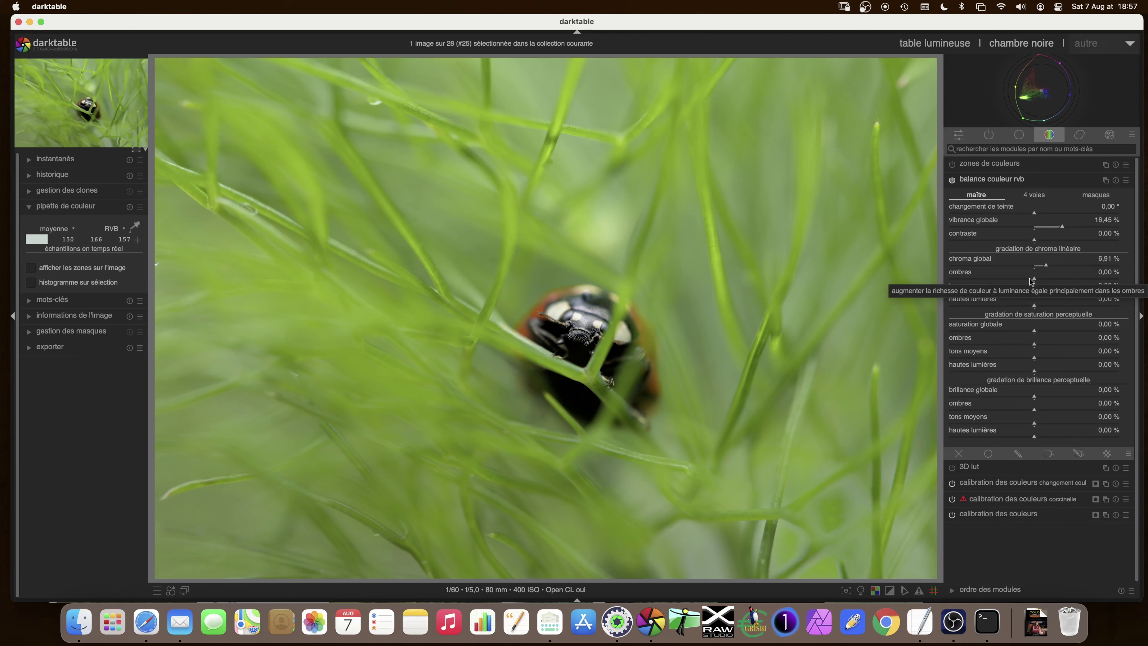
drag(1047, 265, 1051, 266)
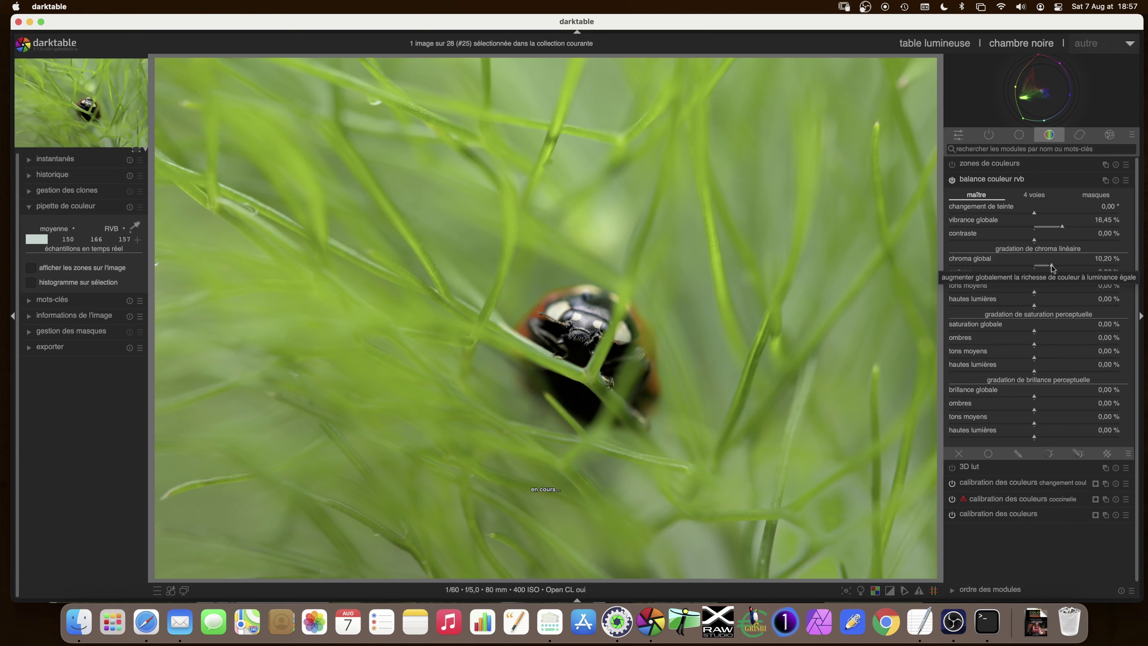
drag(1052, 266, 1047, 266)
mouse_move(1048, 268)
mouse_down()
mouse_move(1100, 267)
mouse_move(1056, 269)
mouse_up()
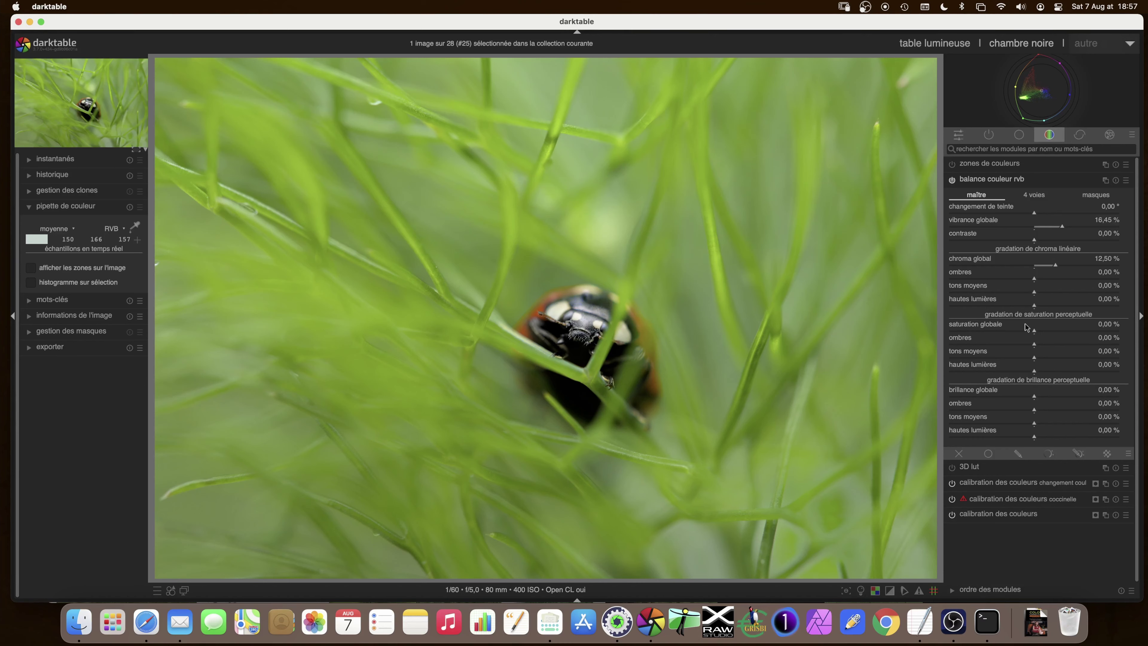
Set saturation globale to 6,41 % and compare the photo with and without balance couleur rvb, leaving it enabled
drag(1036, 333, 1048, 334)
mouse_move(1047, 330)
mouse_down()
mouse_move(1091, 332)
mouse_move(1058, 333)
mouse_up()
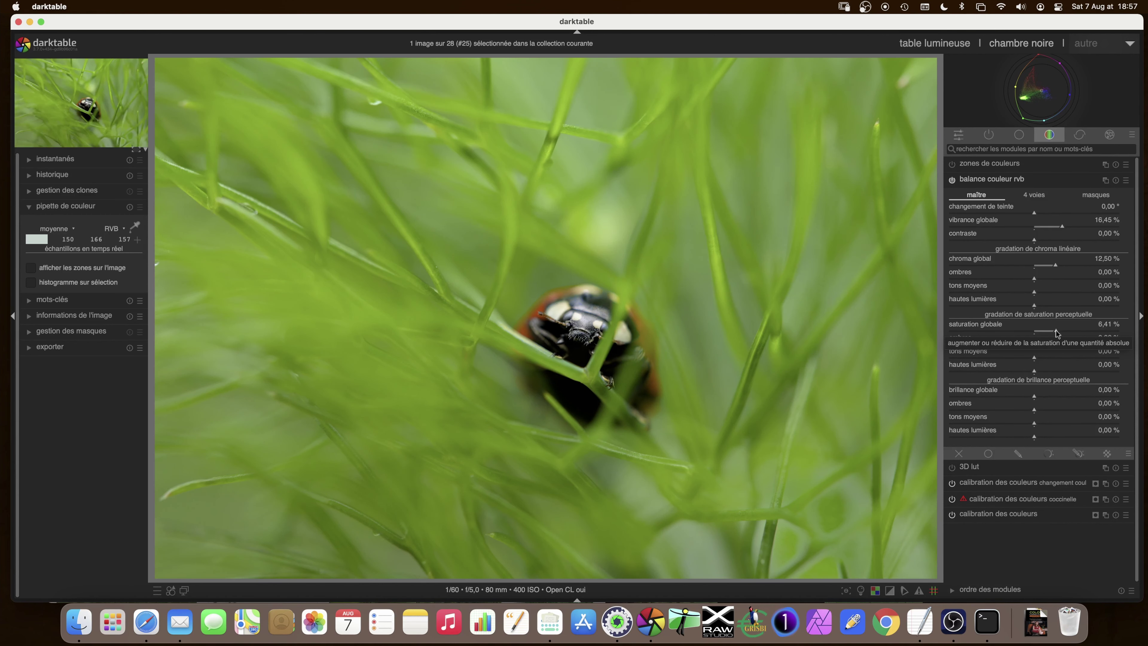
click(953, 181)
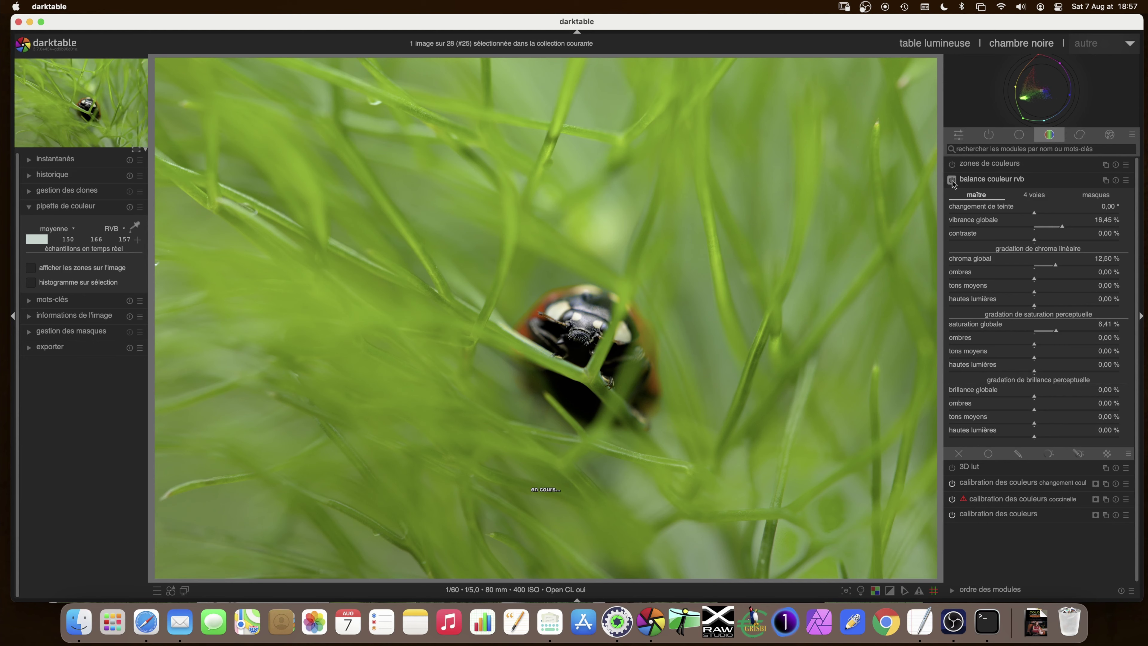
click(952, 181)
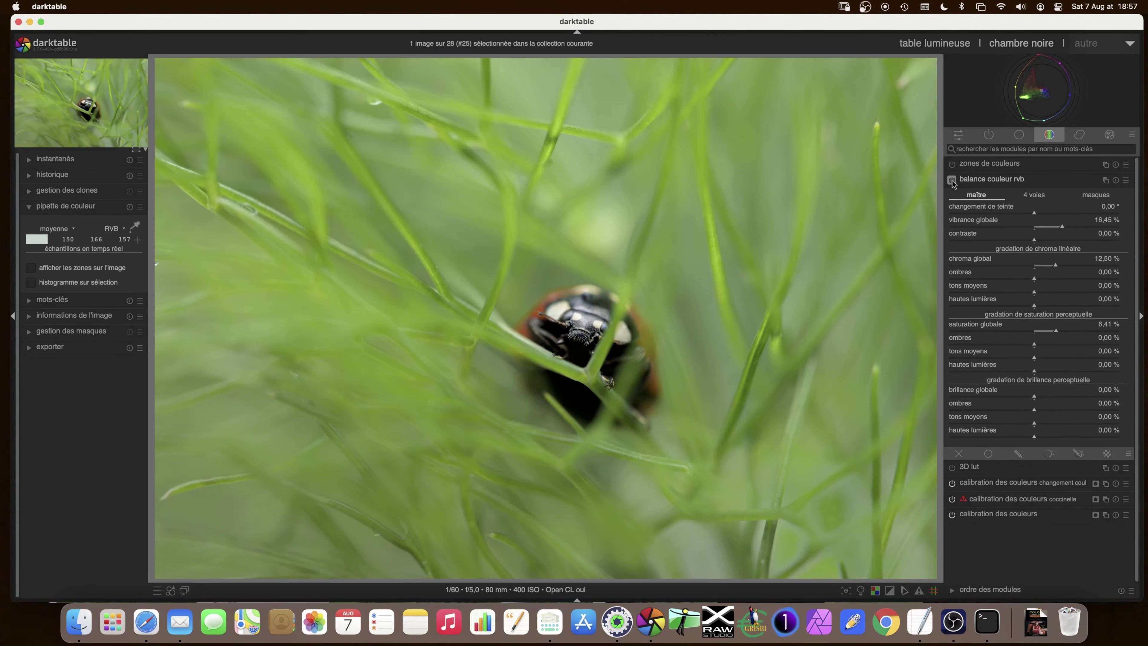
click(953, 180)
click(952, 181)
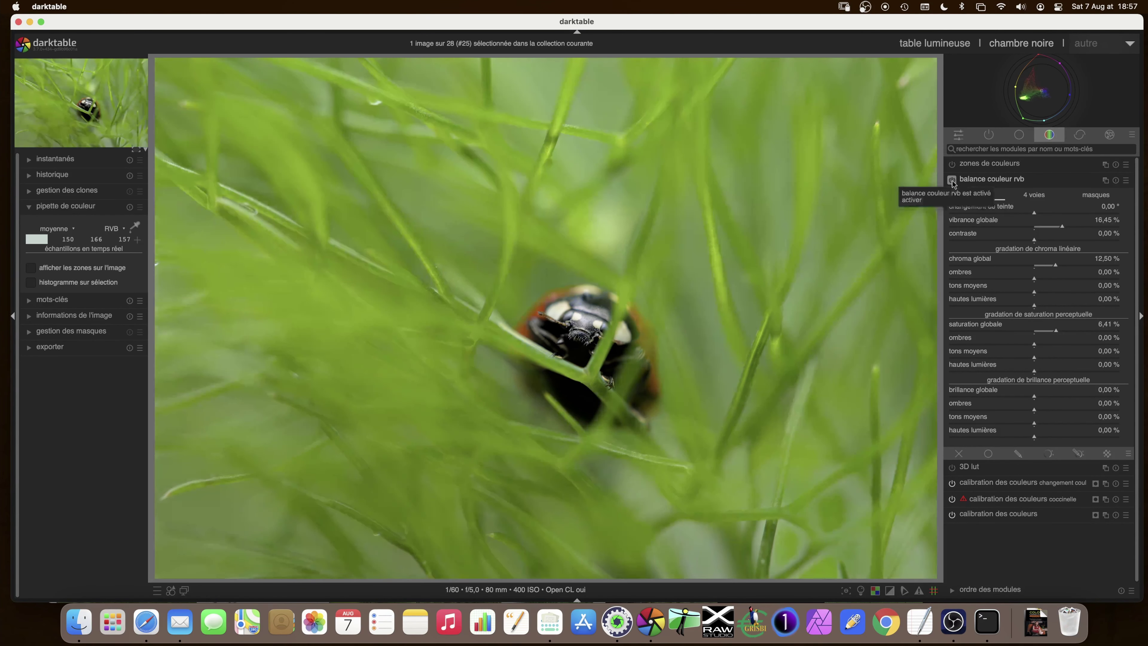
click(952, 180)
click(953, 181)
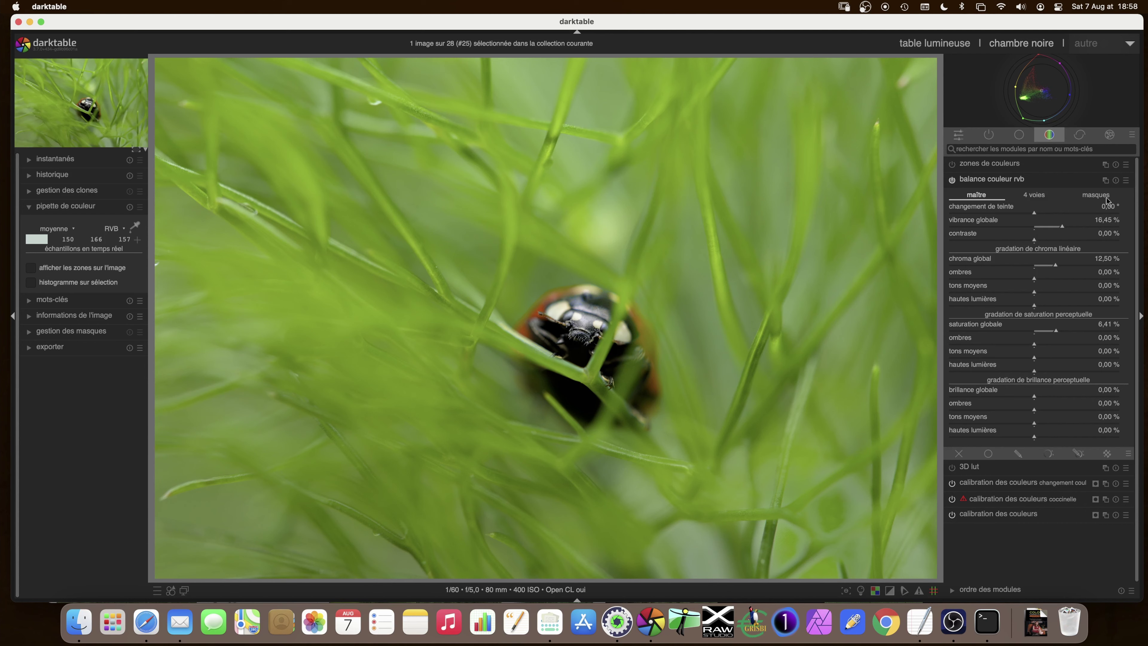
In the balance couleur rvb mask settings, sample the whole image for pivot du contraste des gris and pivot blanc
click(1097, 196)
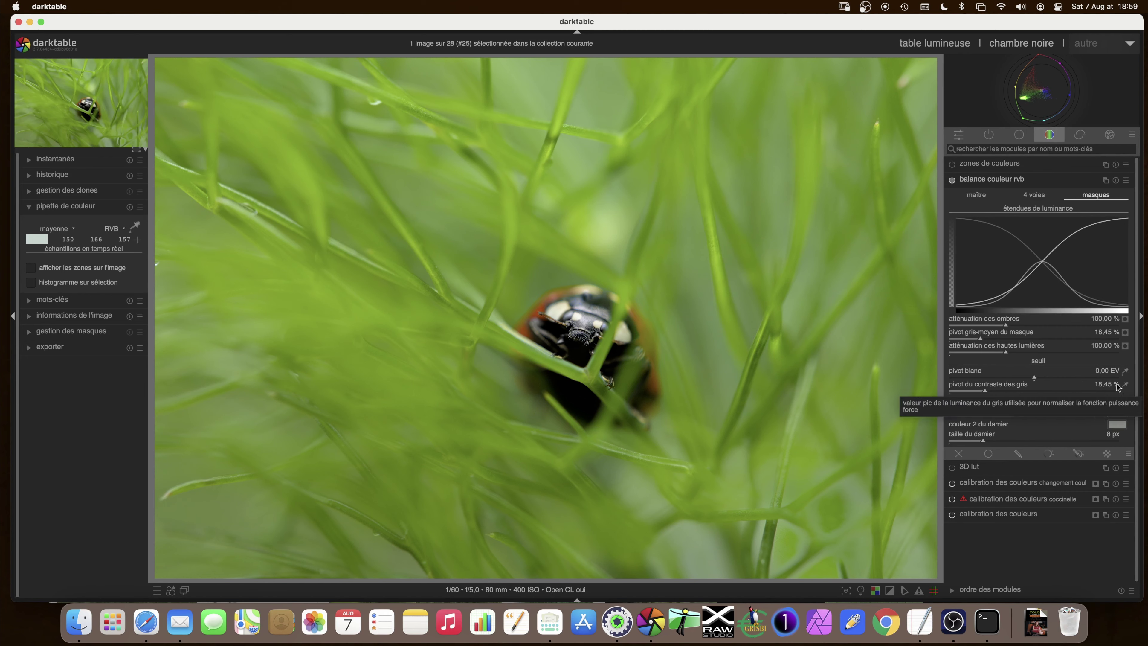
click(1127, 385)
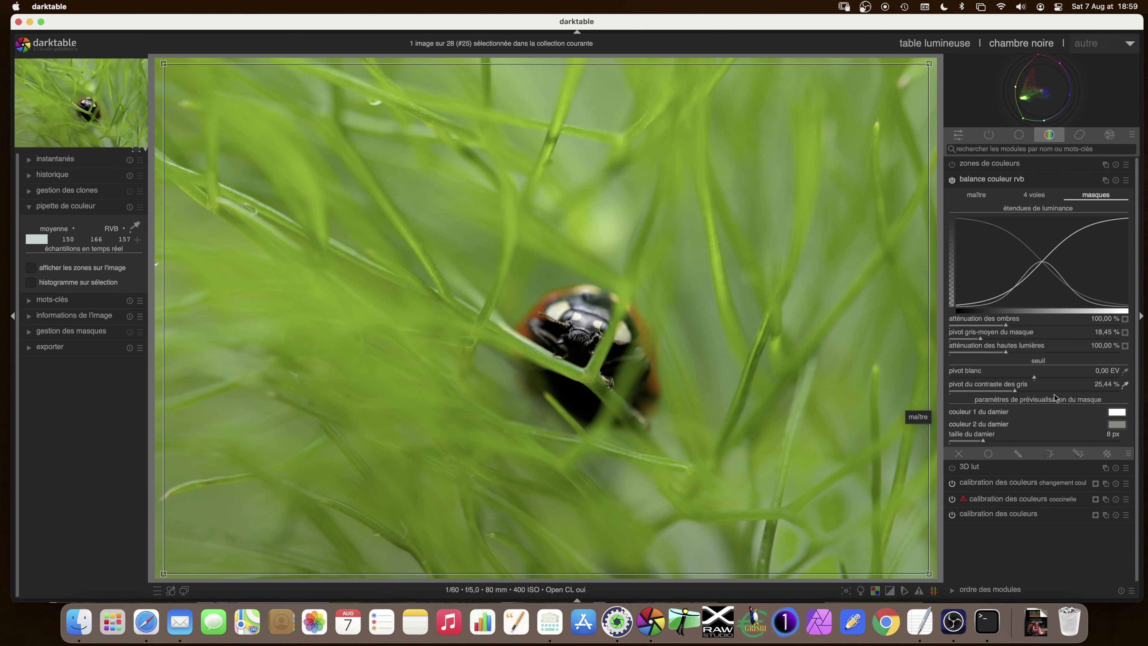
click(1125, 373)
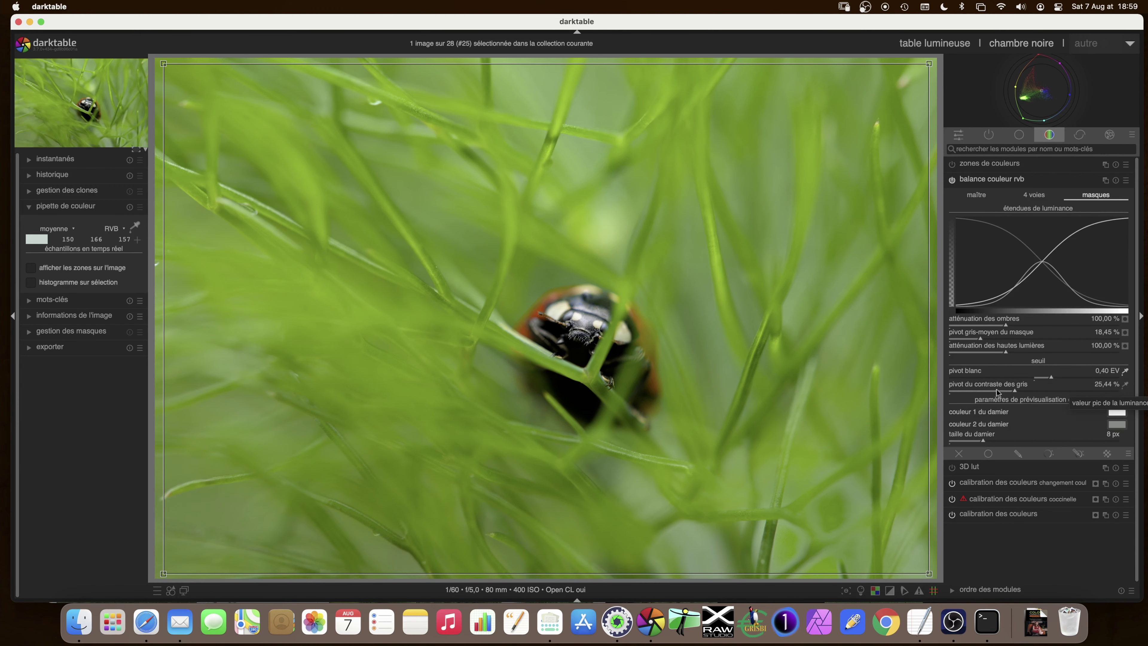
Reset pivot du contraste des gris to its default 18,45 % and resample pivot blanc from the image
double_click(1015, 392)
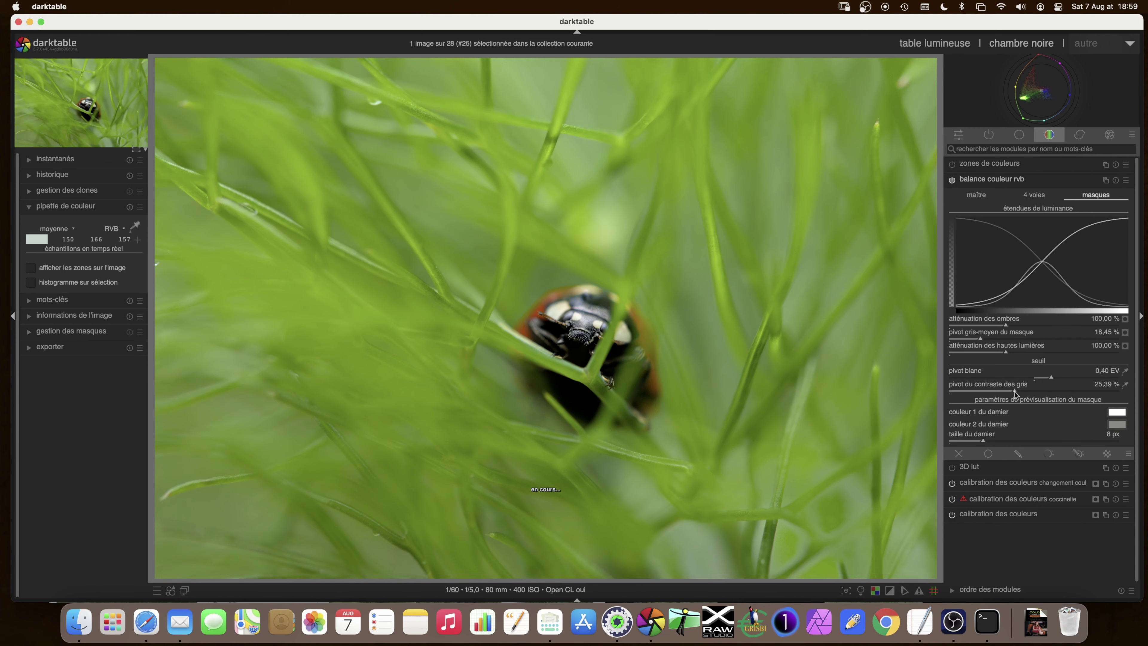
click(1126, 372)
click(1125, 372)
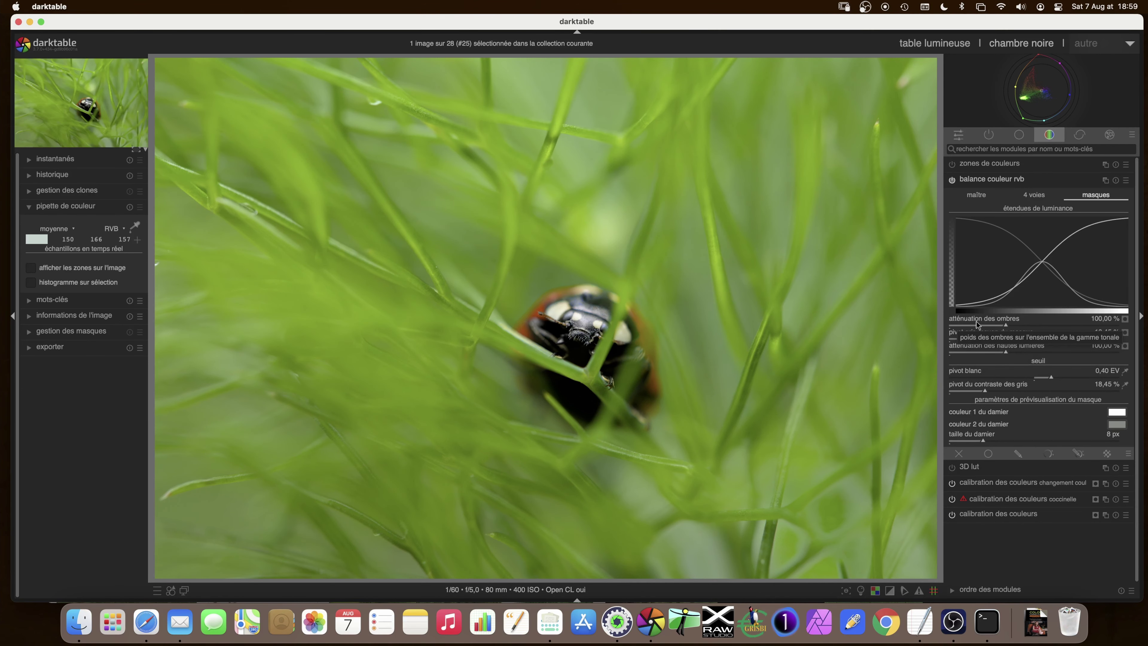
Preview the shadow, mid-grey and highlight masks of balance couleur rvb over the image in turn
click(1126, 319)
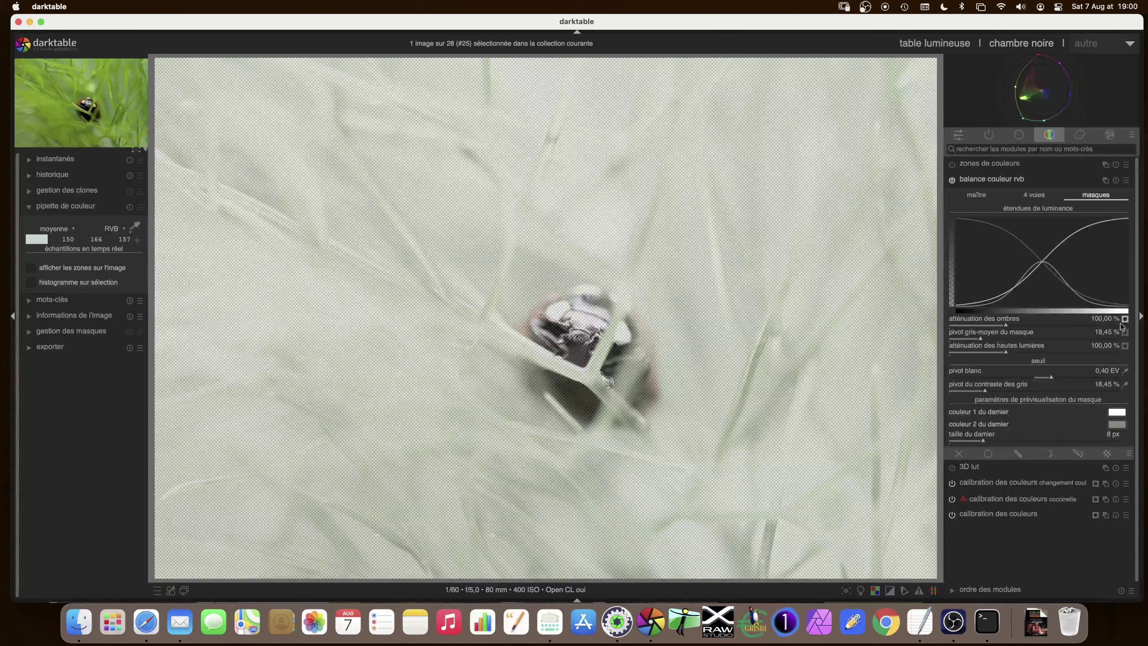
click(1125, 334)
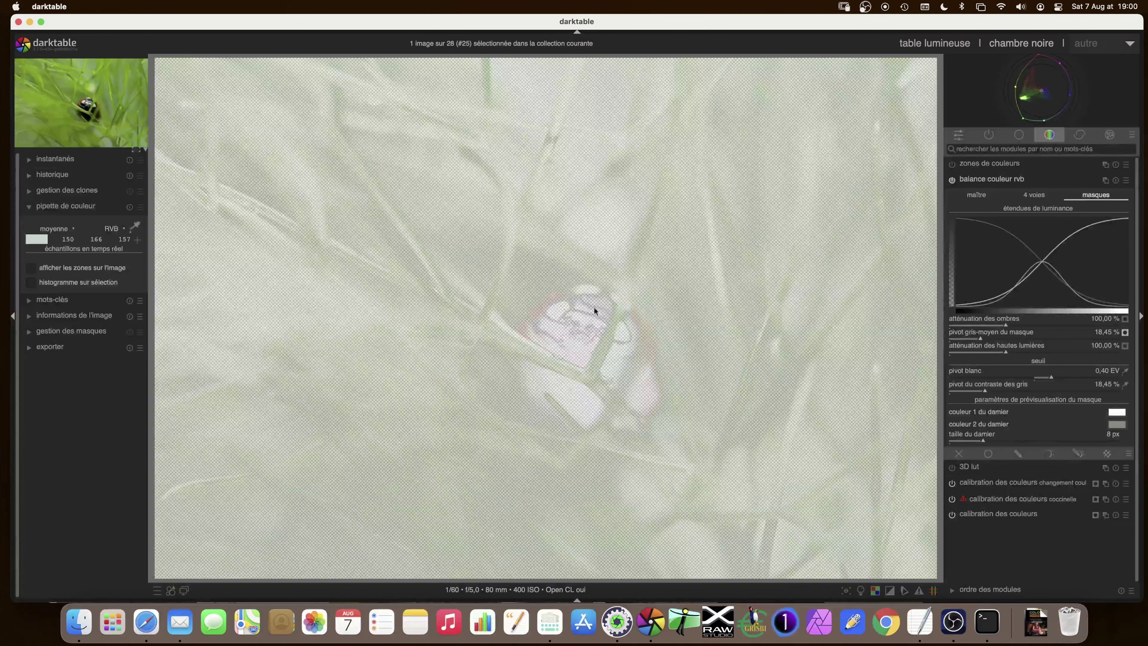
click(1125, 345)
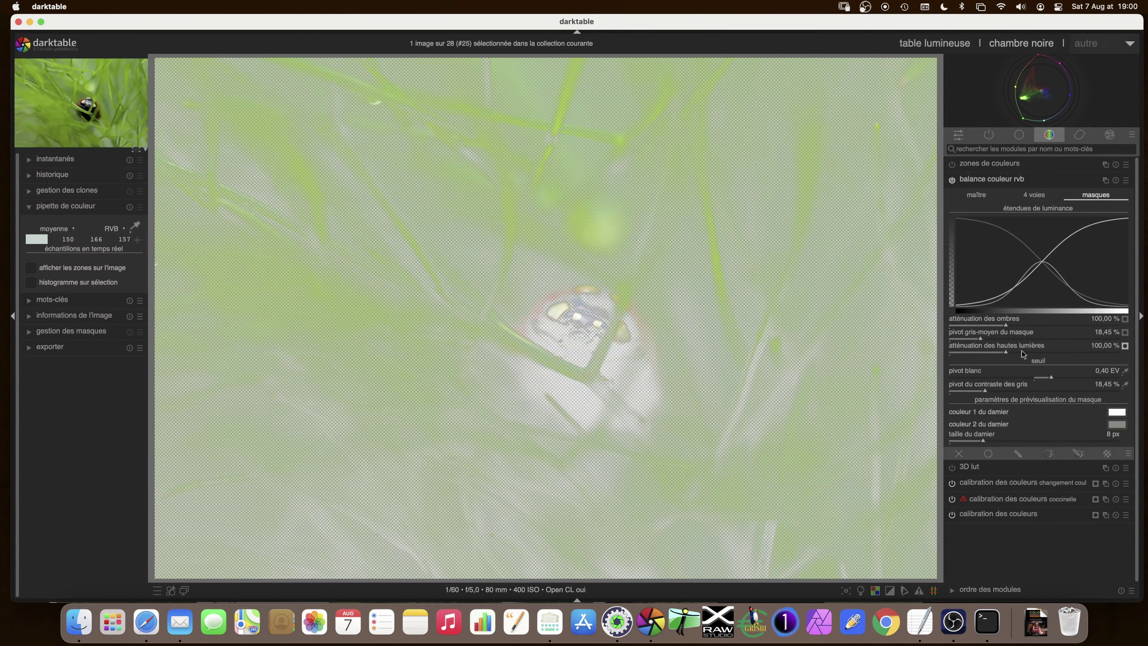
Set atténuation des hautes lumières to 257,57 % and pivot gris-moyen du masque to 8,55 %, and turn off the mask preview
mouse_move(1007, 351)
mouse_down()
mouse_move(962, 352)
mouse_move(1097, 354)
mouse_up()
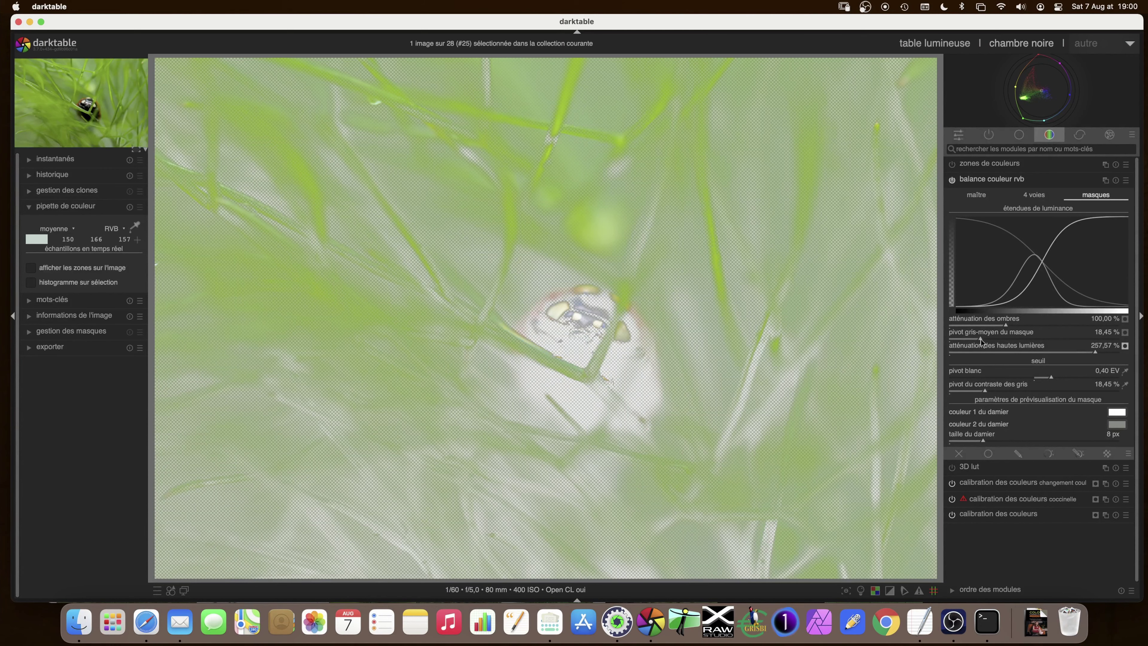
drag(981, 338, 969, 339)
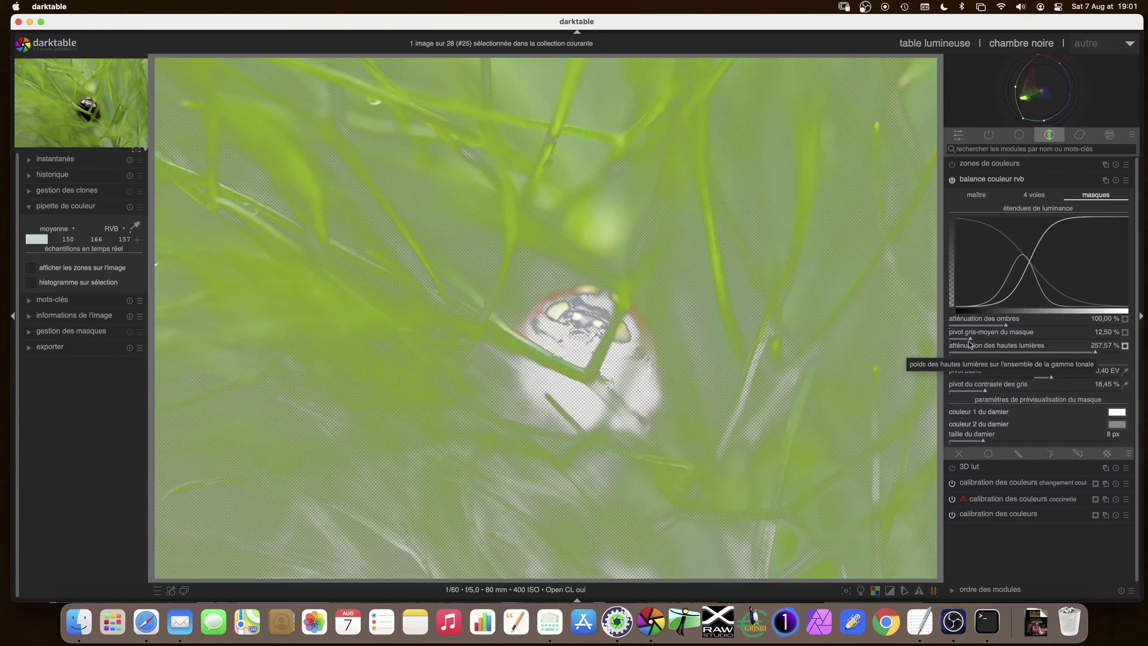
drag(970, 339, 962, 338)
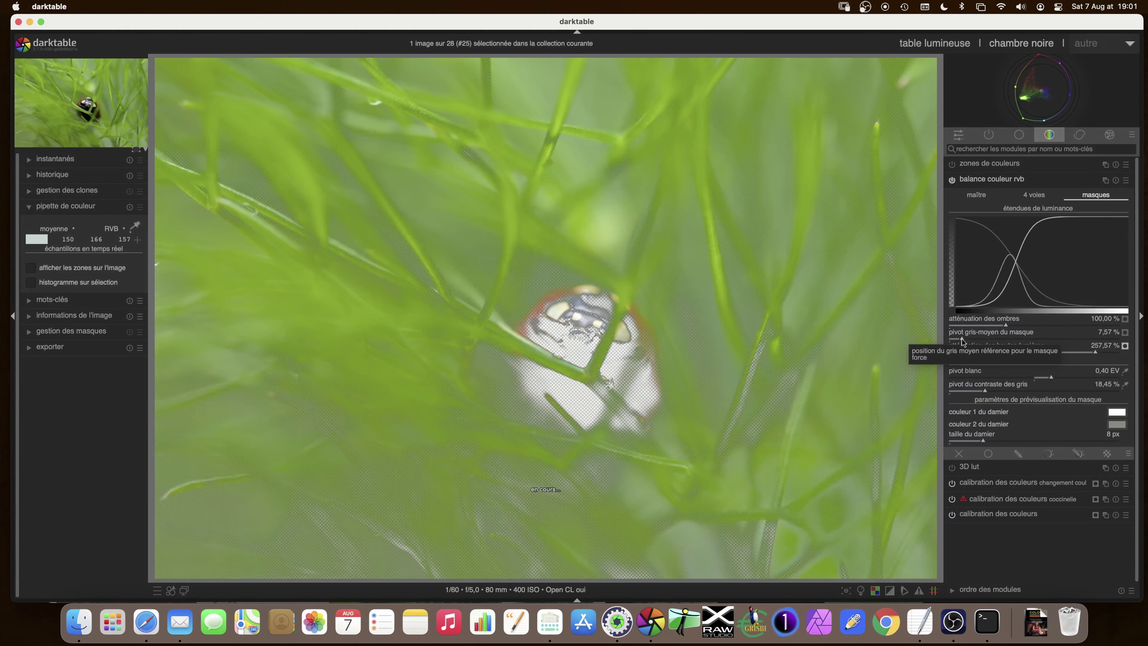
drag(962, 338, 963, 338)
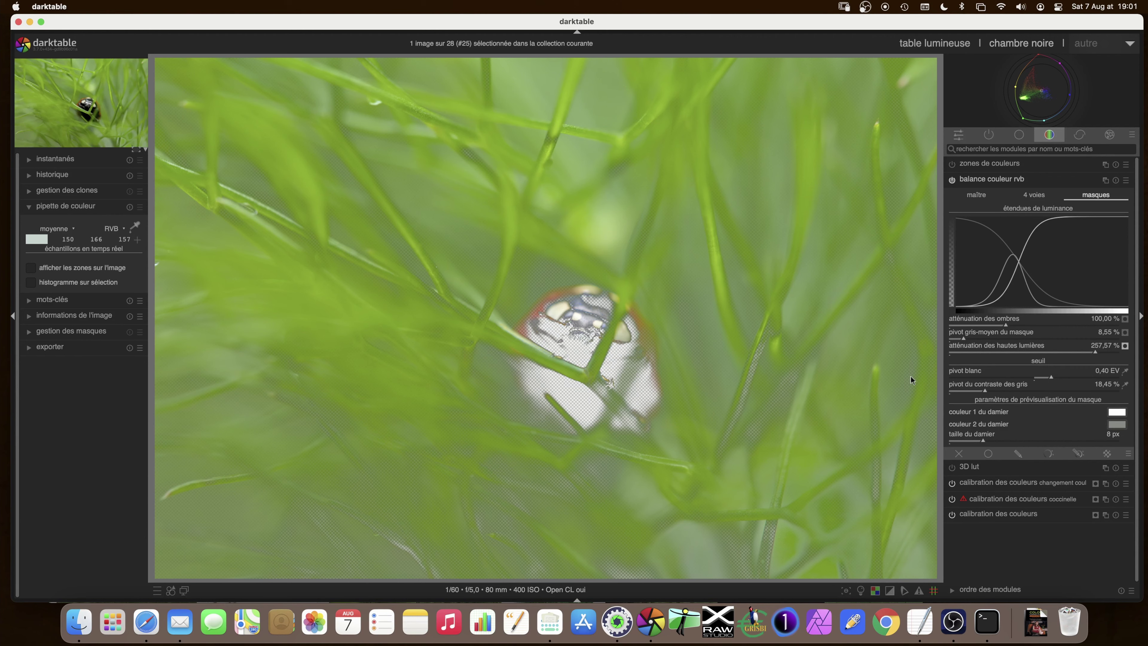
click(1125, 346)
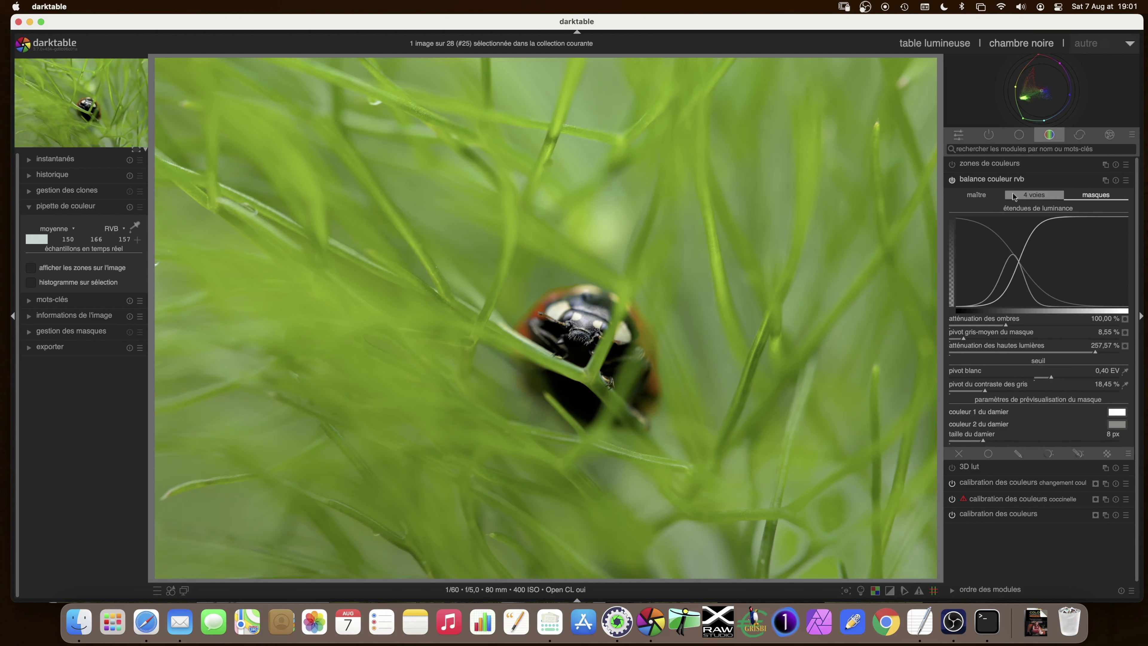
Set the perceptual saturation of hautes lumières to 10,53 % in balance couleur rvb and collapse the module
click(976, 196)
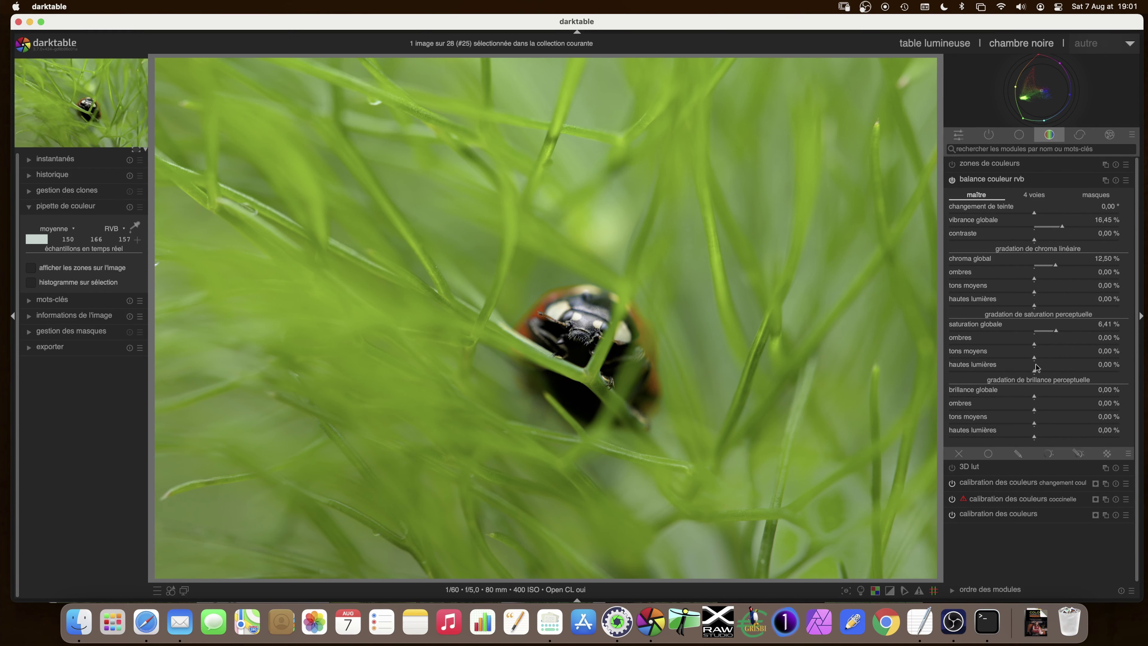
drag(1037, 371, 1074, 373)
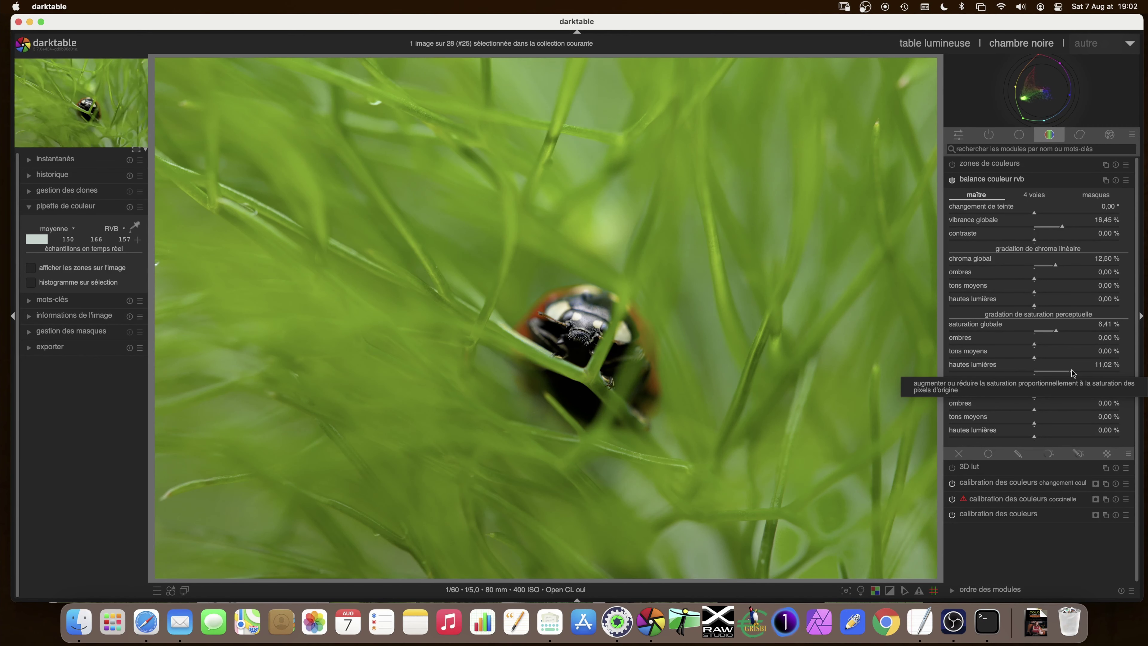
drag(1074, 373, 1070, 374)
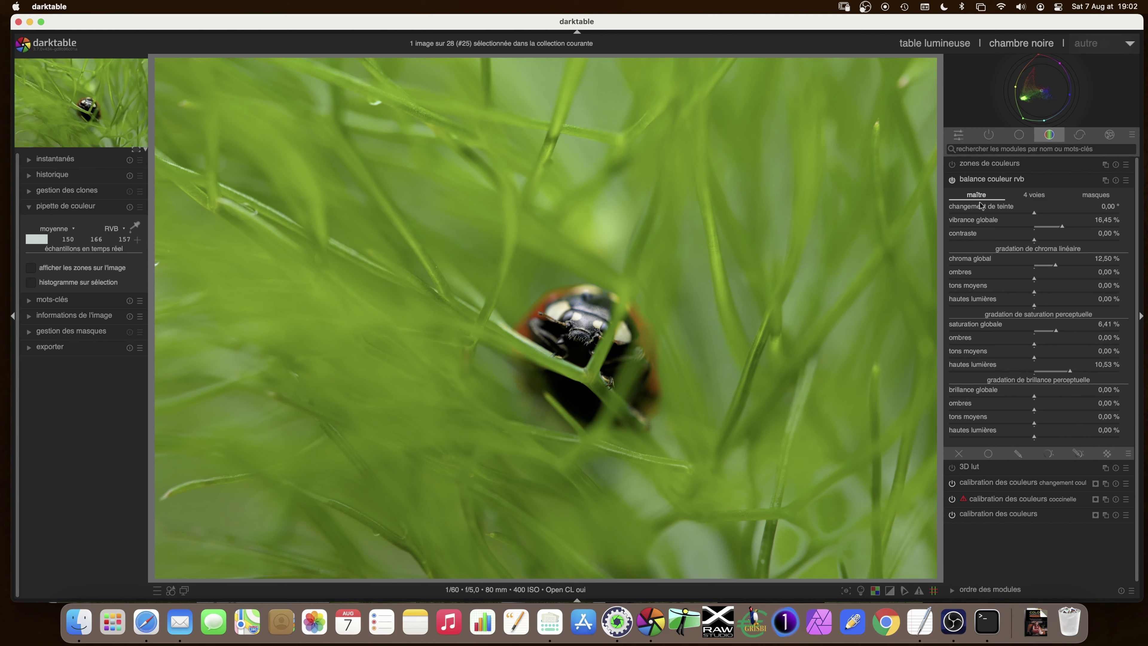
click(974, 180)
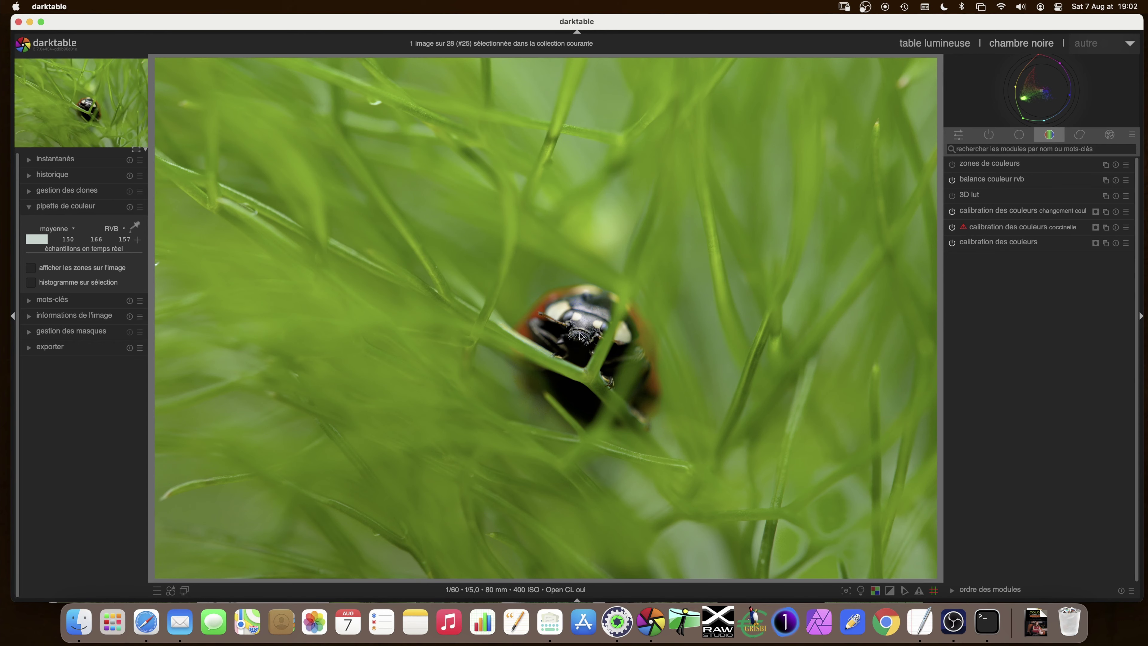
Enable aberrations chromatiques and check its effect on the ladybird's head at 400 %, leaving it enabled
middle_click(590, 349)
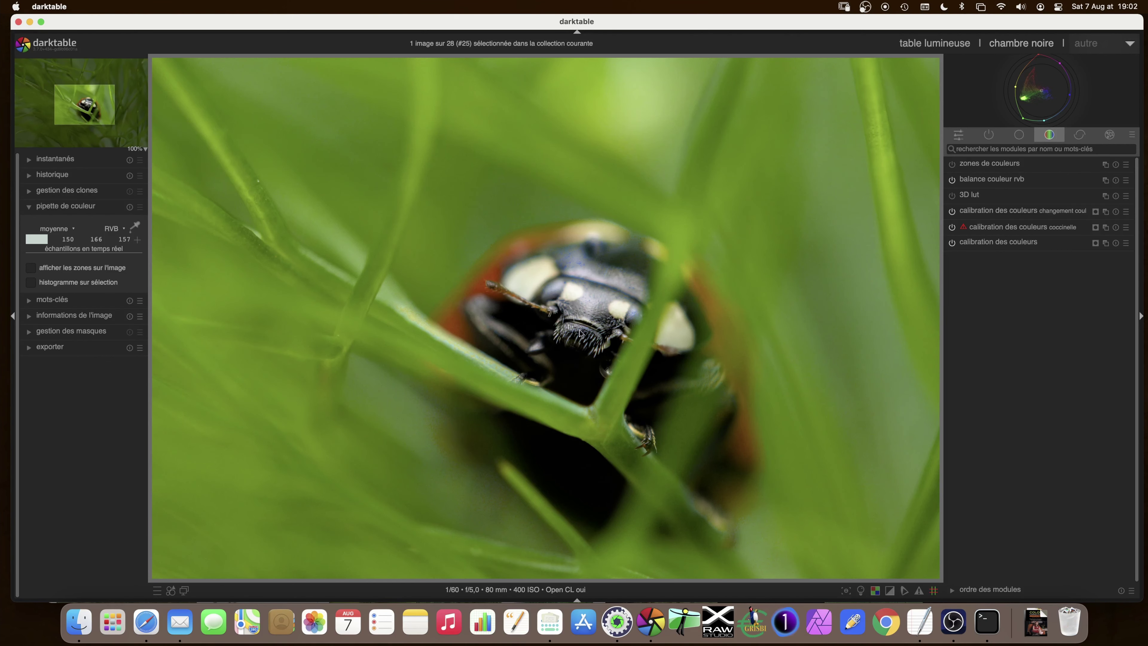
click(1081, 138)
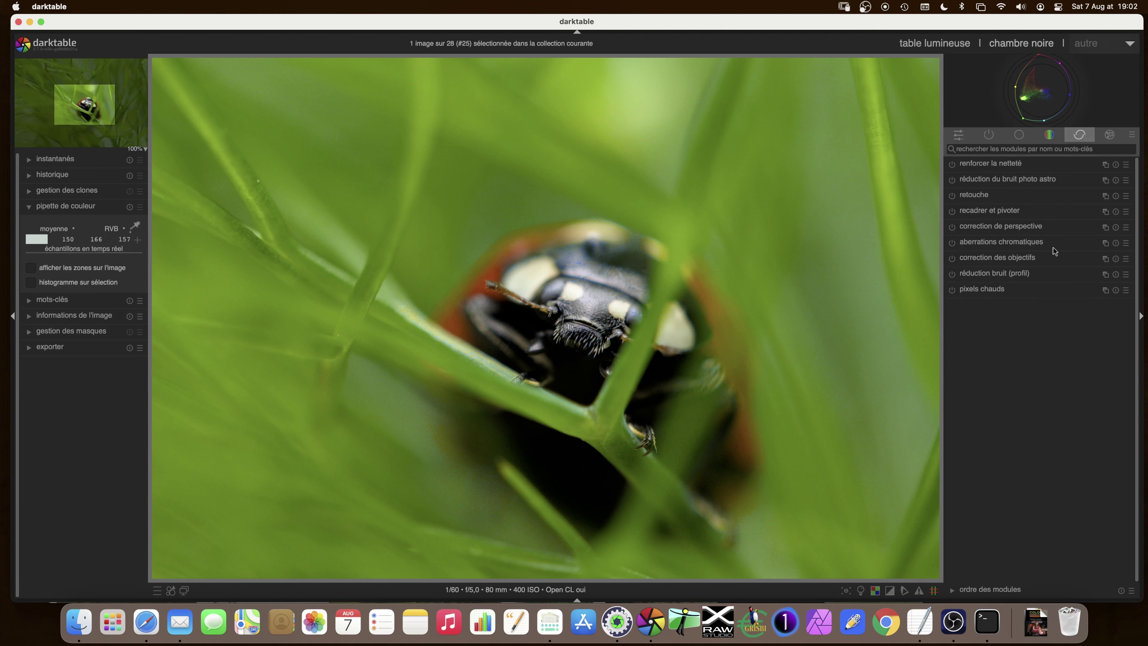
click(952, 244)
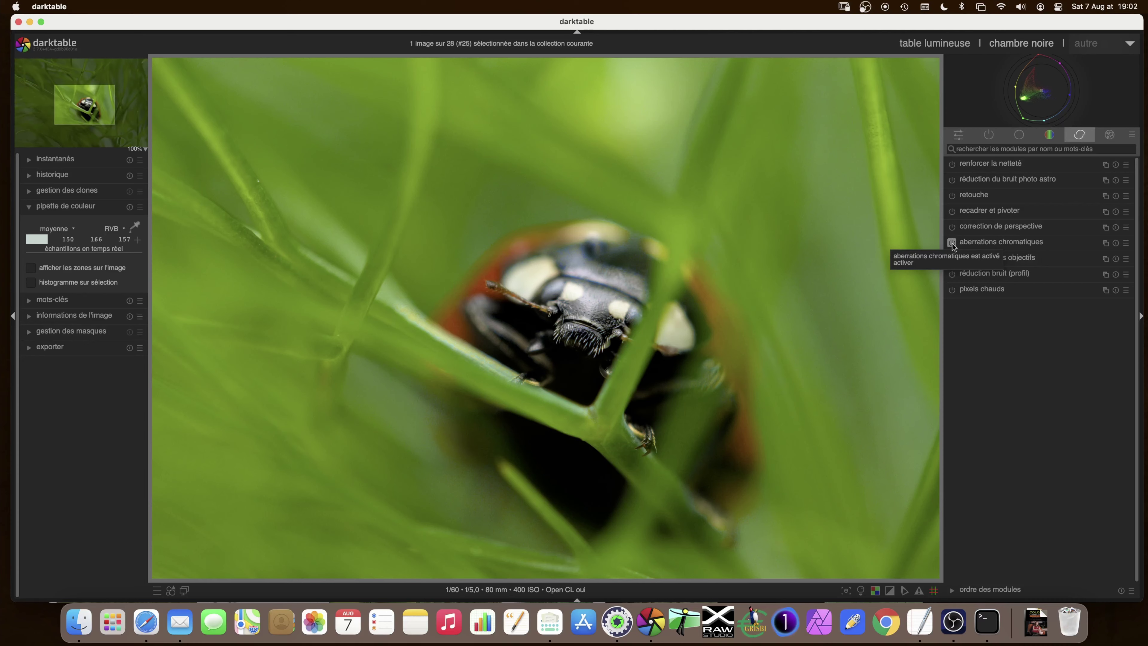
click(142, 154)
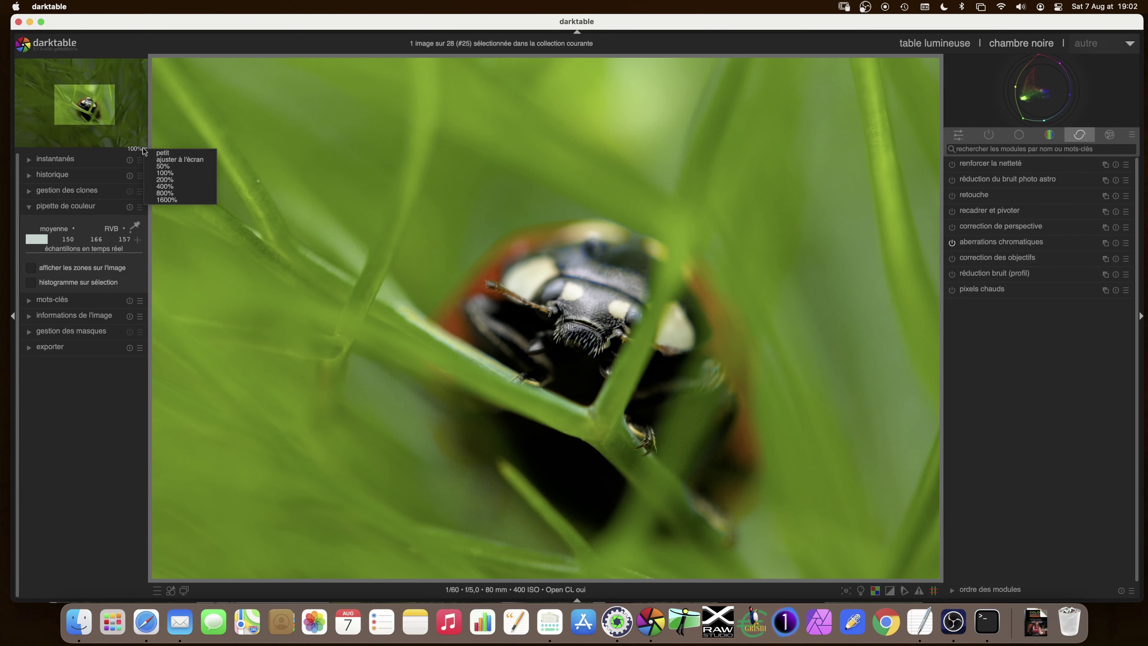
click(156, 189)
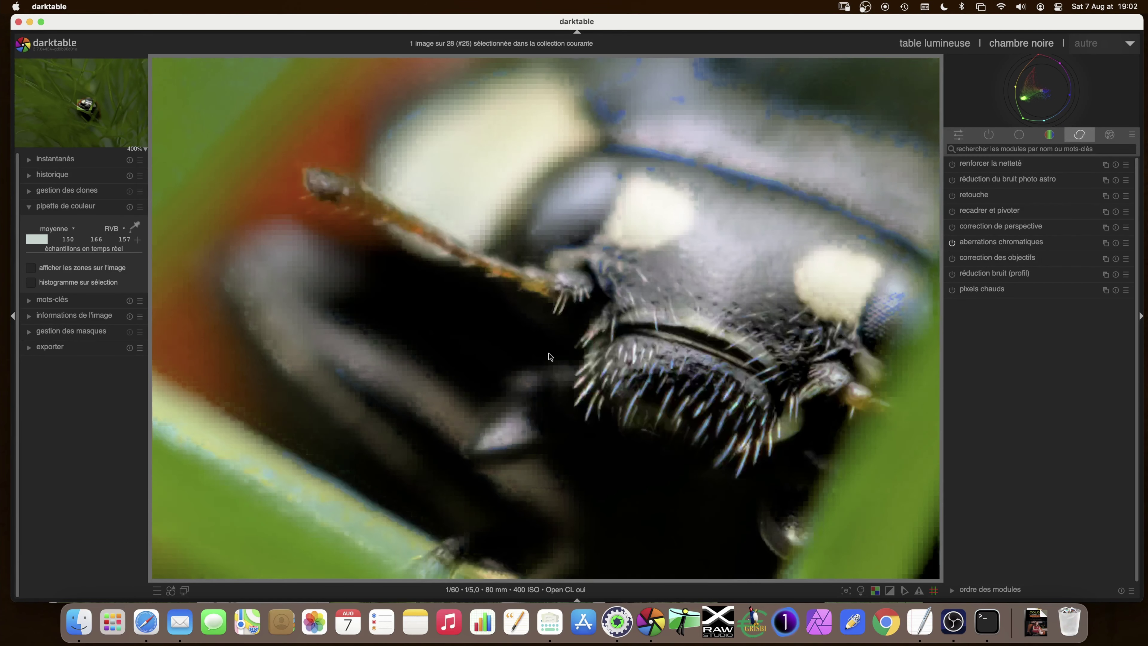
click(952, 242)
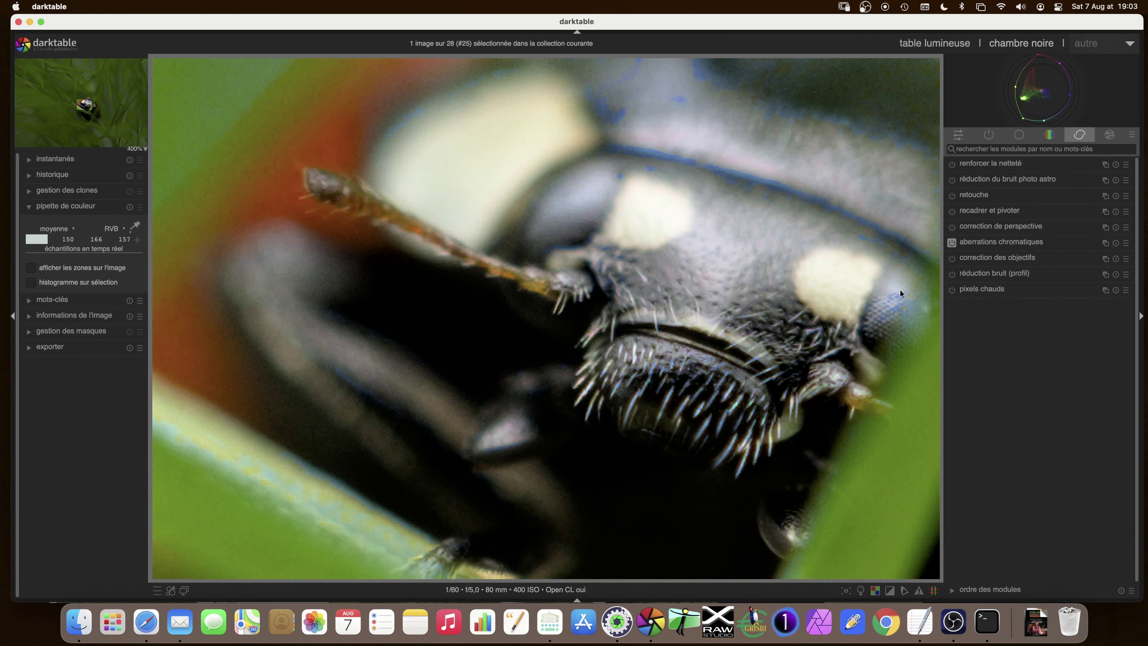
drag(742, 324, 691, 325)
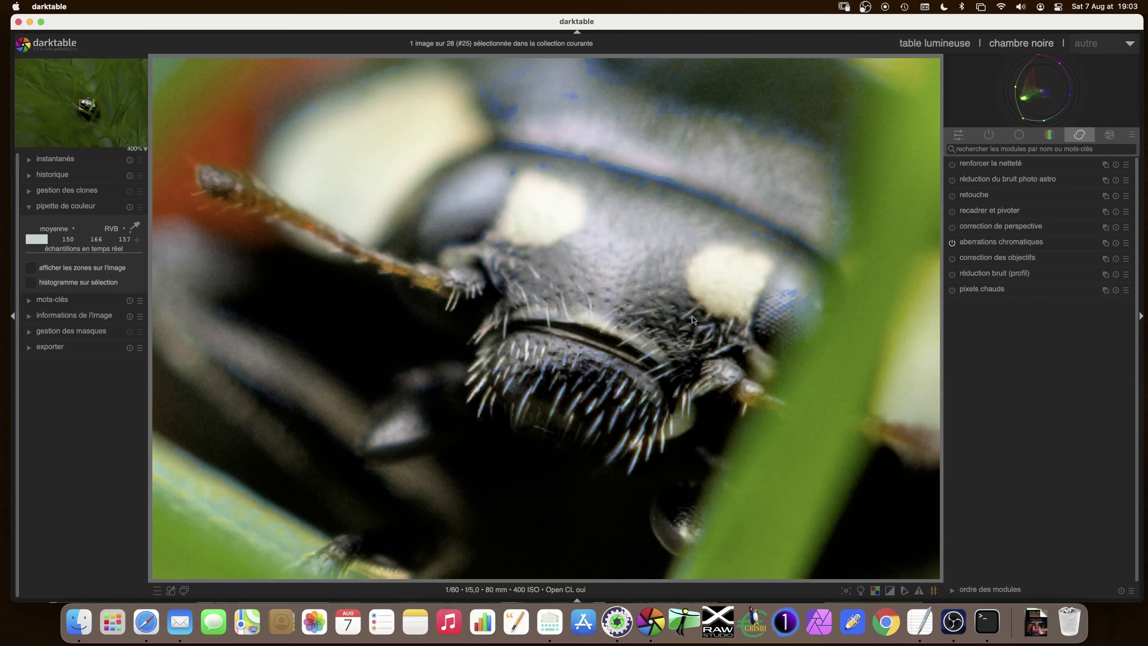
scroll(692, 317, down, 4)
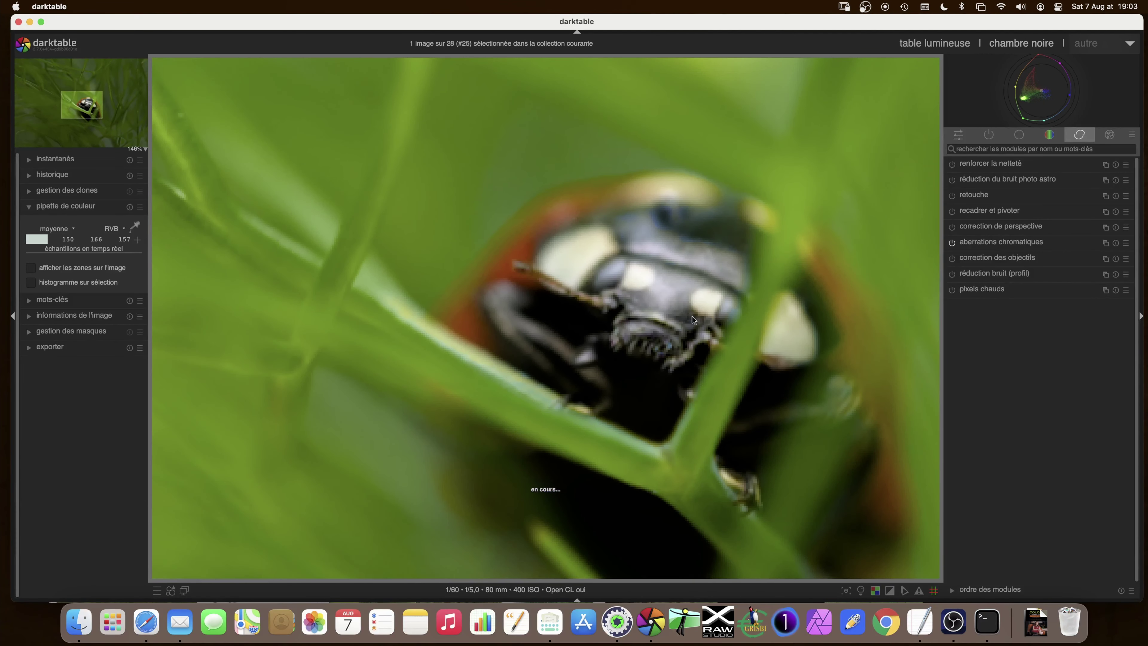
scroll(692, 315, down, 3)
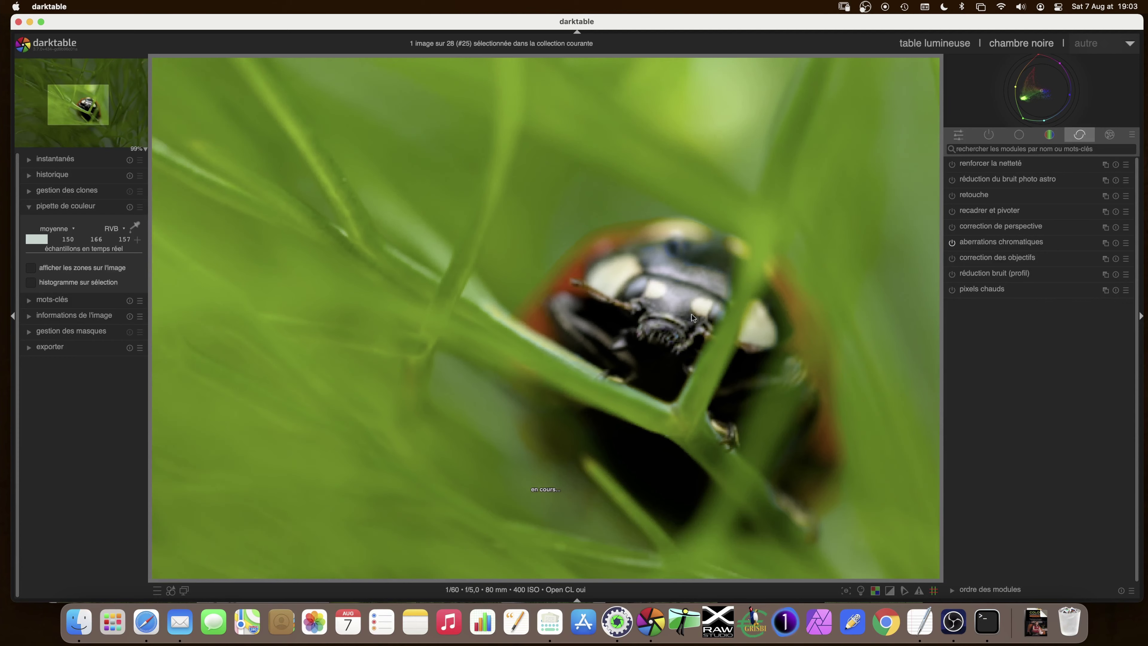
scroll(701, 319, down, 1)
scroll(694, 315, down, 1)
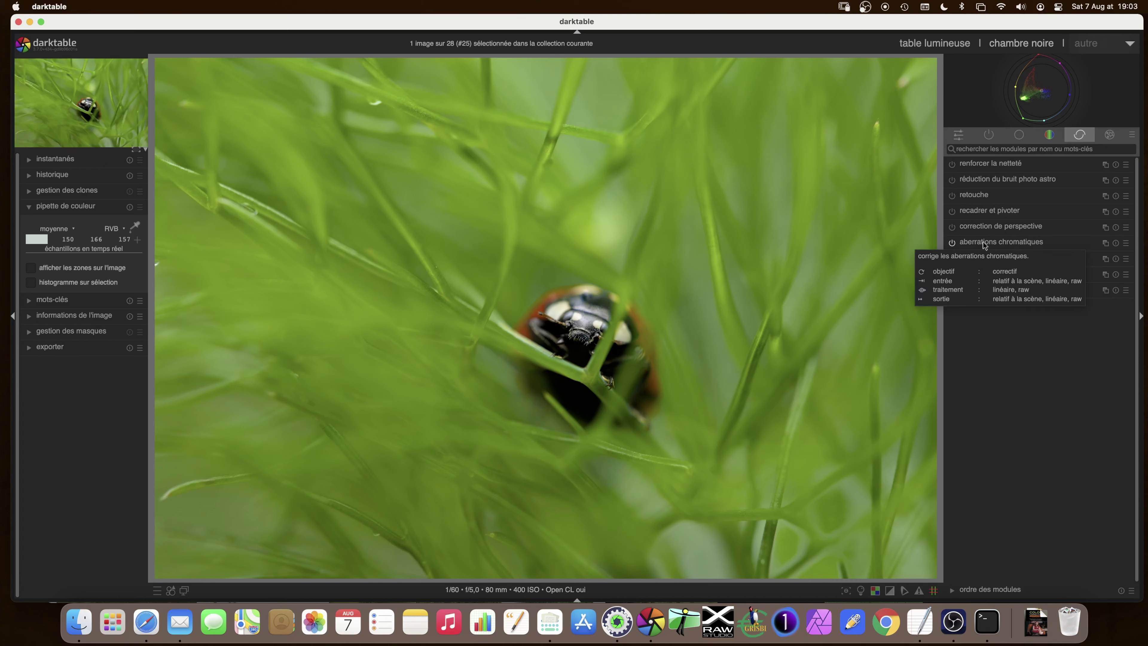
Open égaliseur de contraste in the technical modules group and enable it
click(1019, 137)
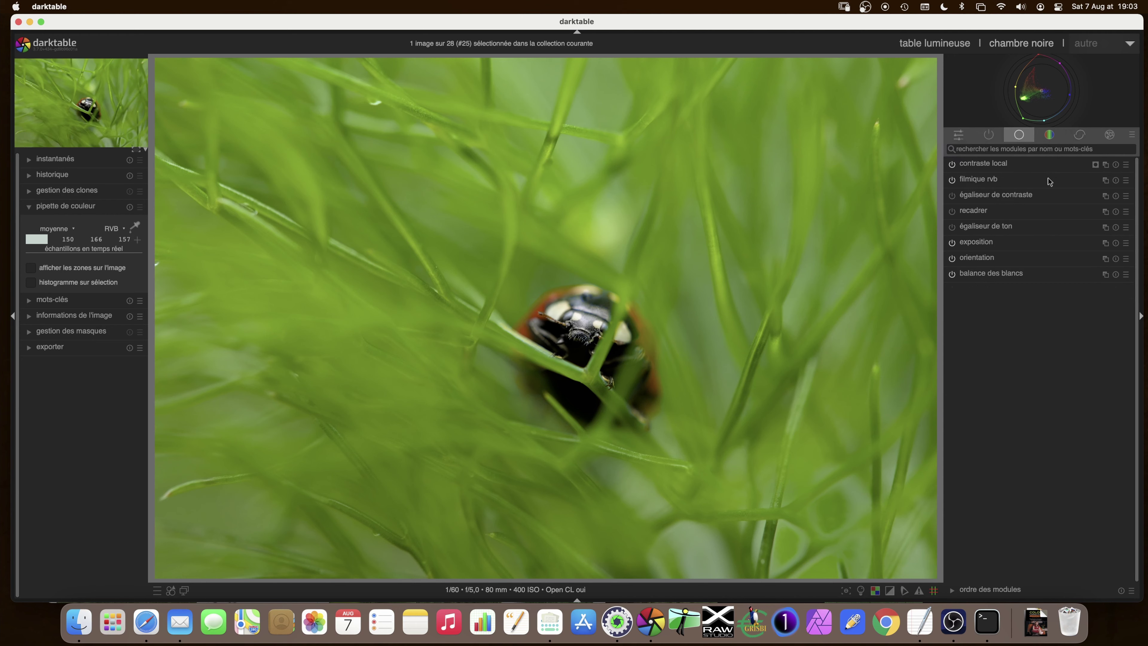
click(1006, 196)
click(952, 196)
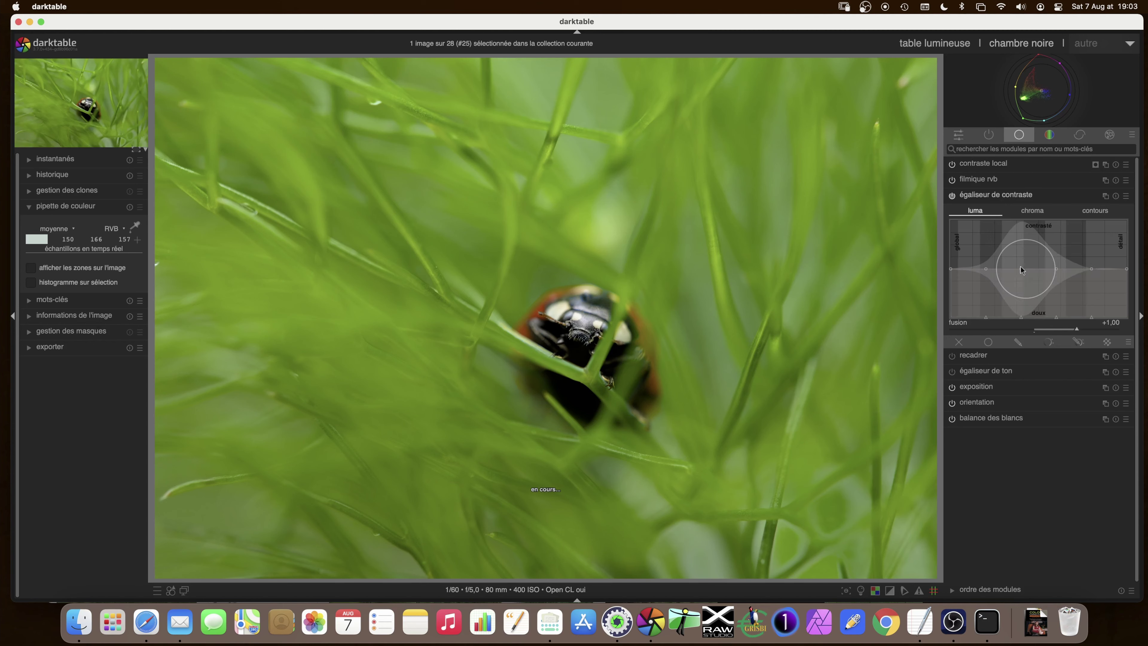
Try the global and renforcer la netteté presets in égaliseur de contraste
right_click(1005, 195)
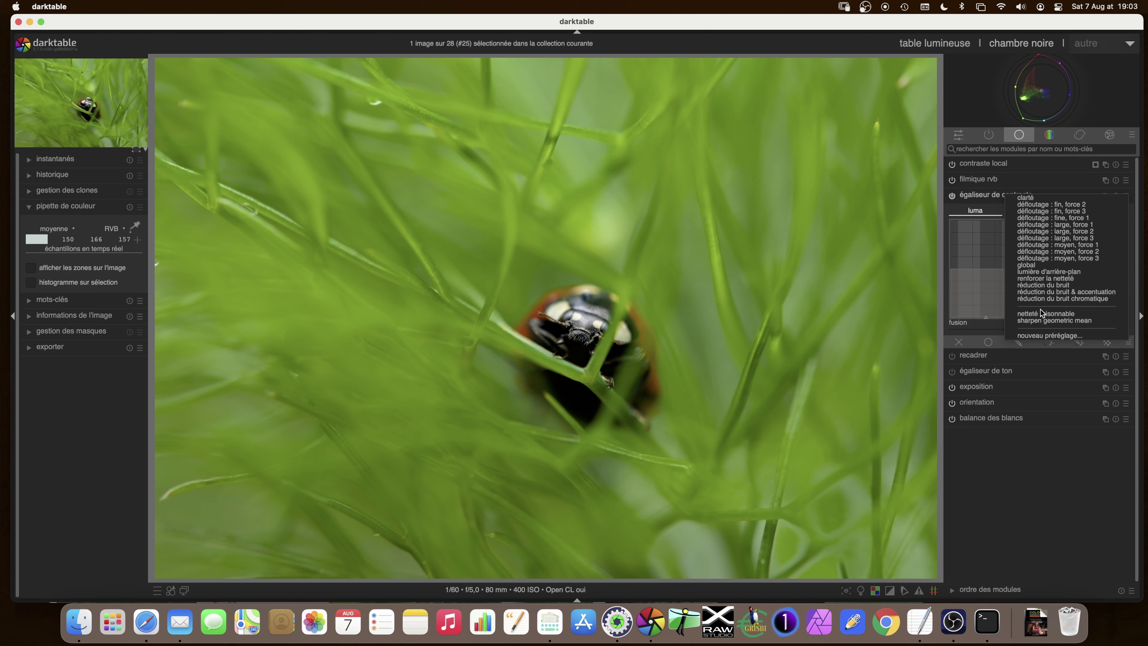
click(1057, 266)
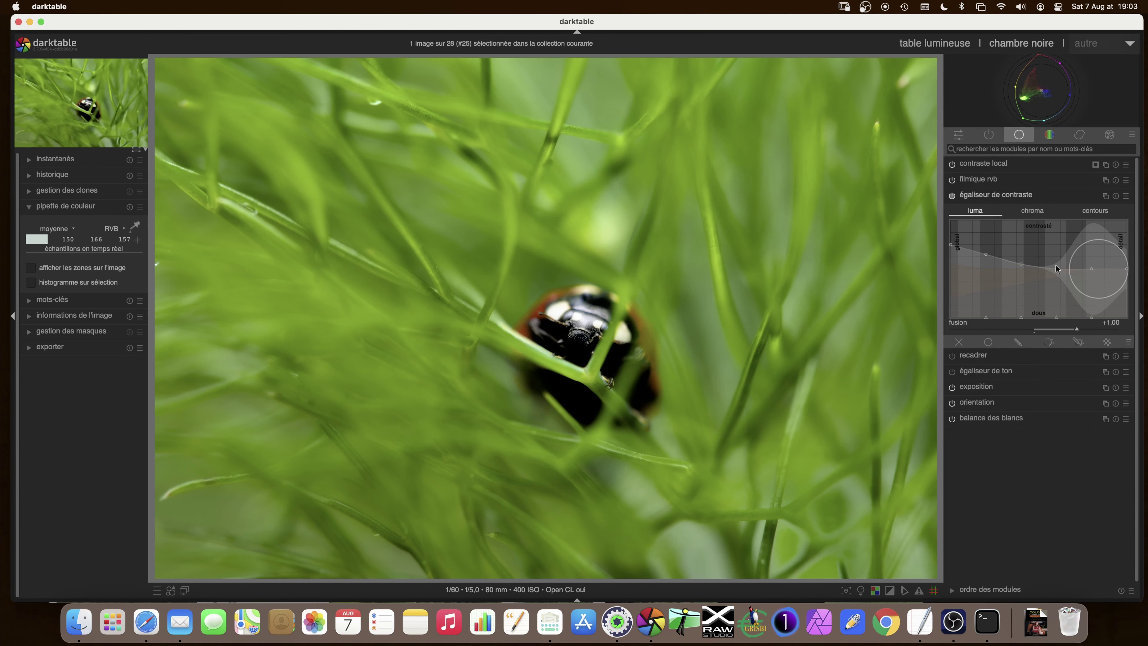
click(1126, 196)
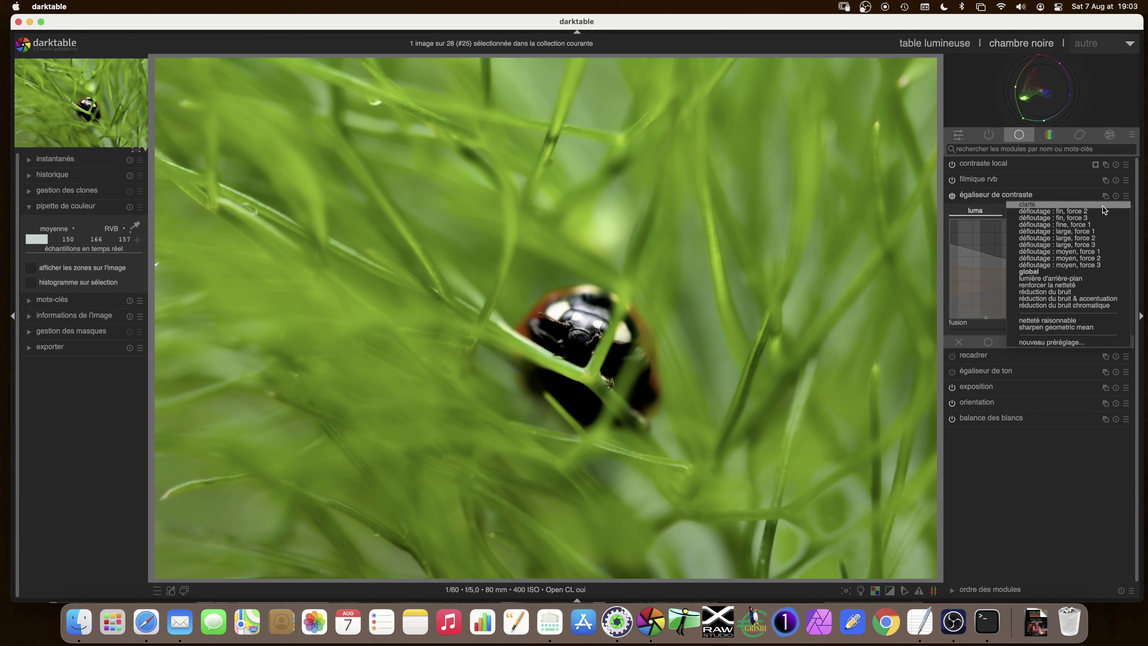
click(1056, 286)
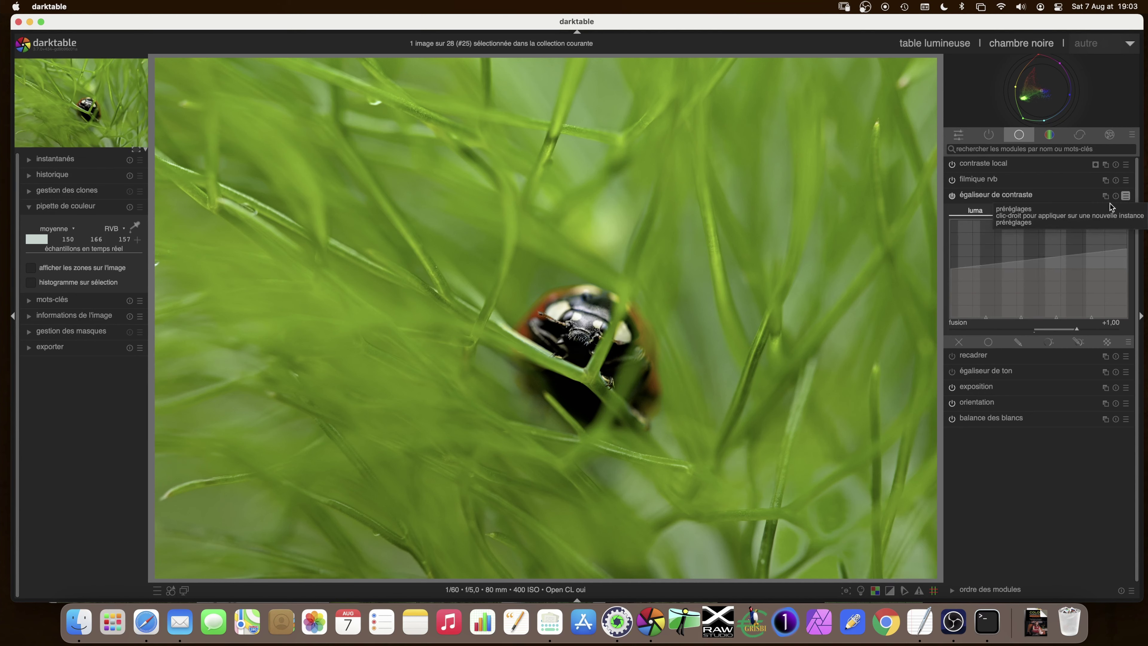
Apply the netteté raisonnable preset to égaliseur de contraste and raise the luma curve at its finest-detail end
click(1125, 197)
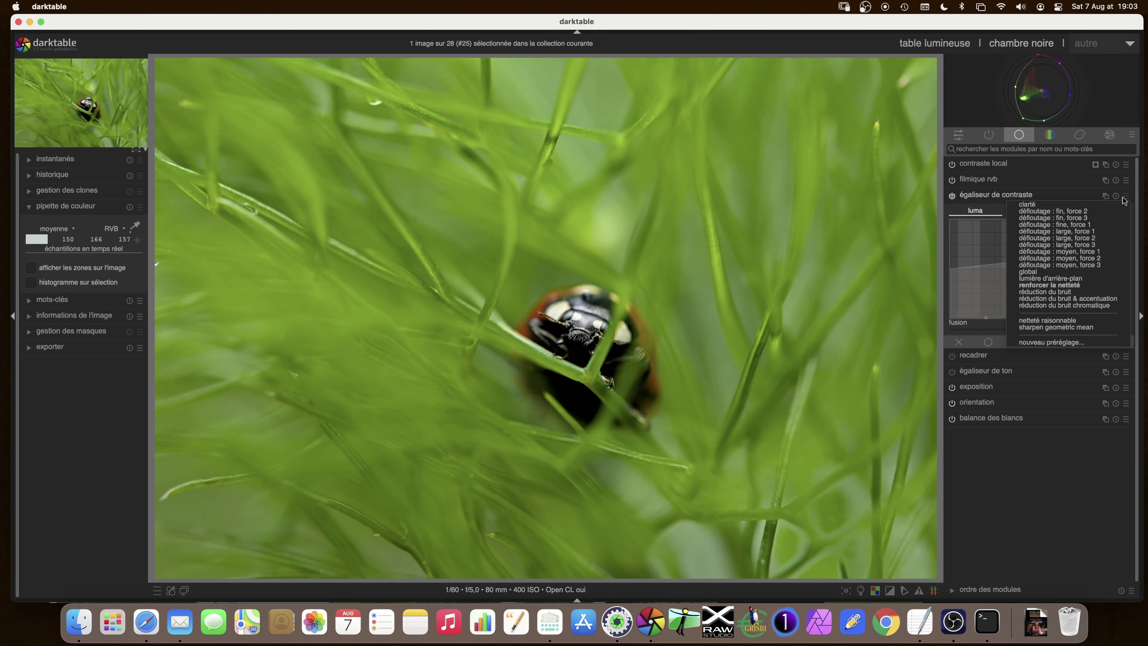
click(1062, 322)
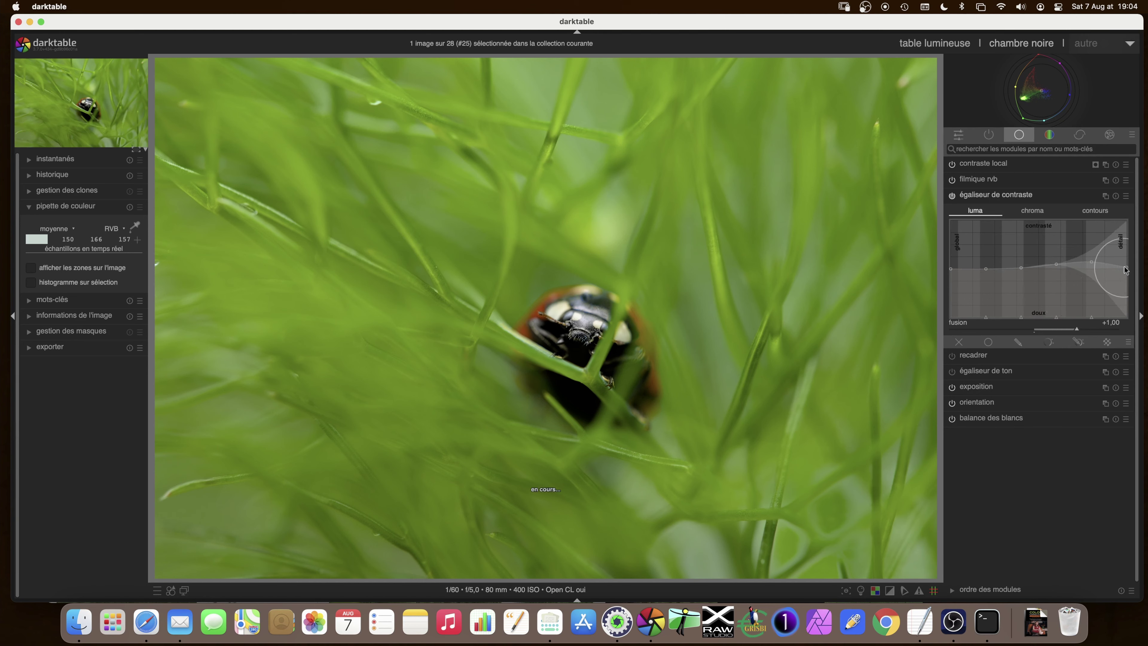
drag(1127, 271, 1127, 248)
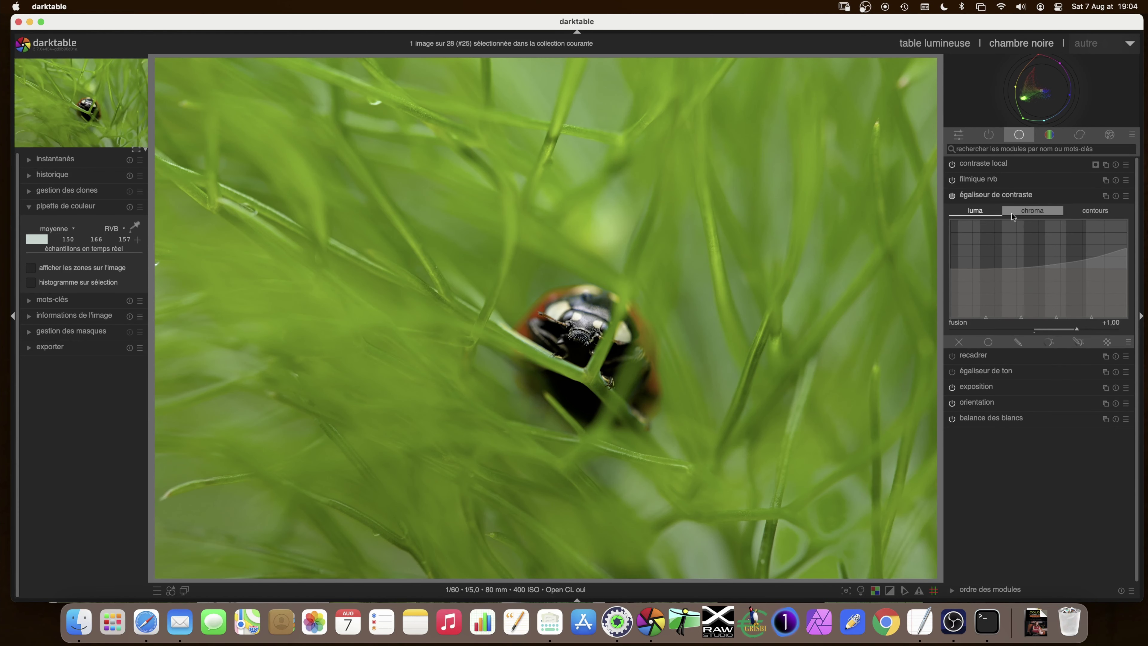
click(1127, 197)
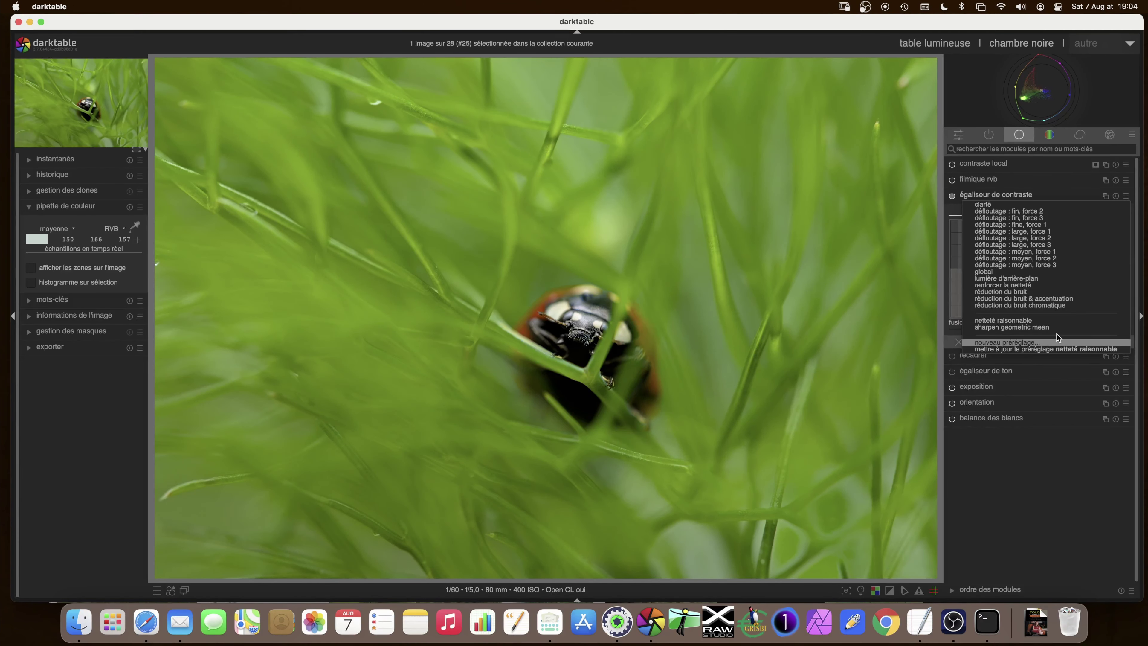
click(1128, 198)
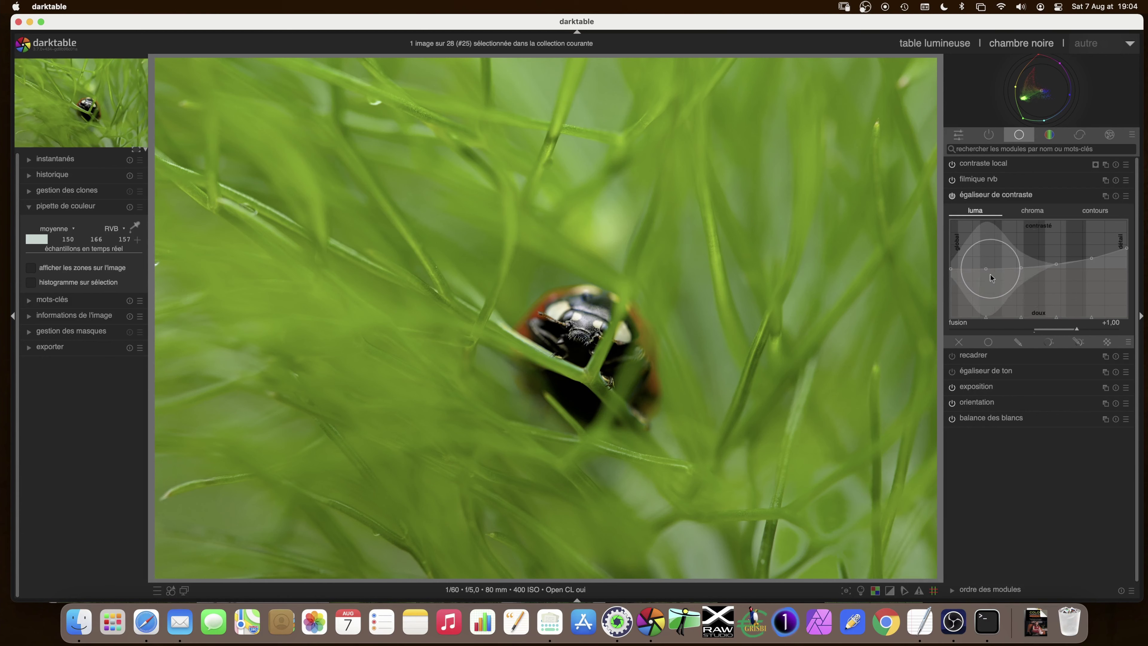
Compare the image with égaliseur de contraste off and on, inspect the ladybird's head at 100 %, and collapse the module
click(953, 196)
click(953, 196)
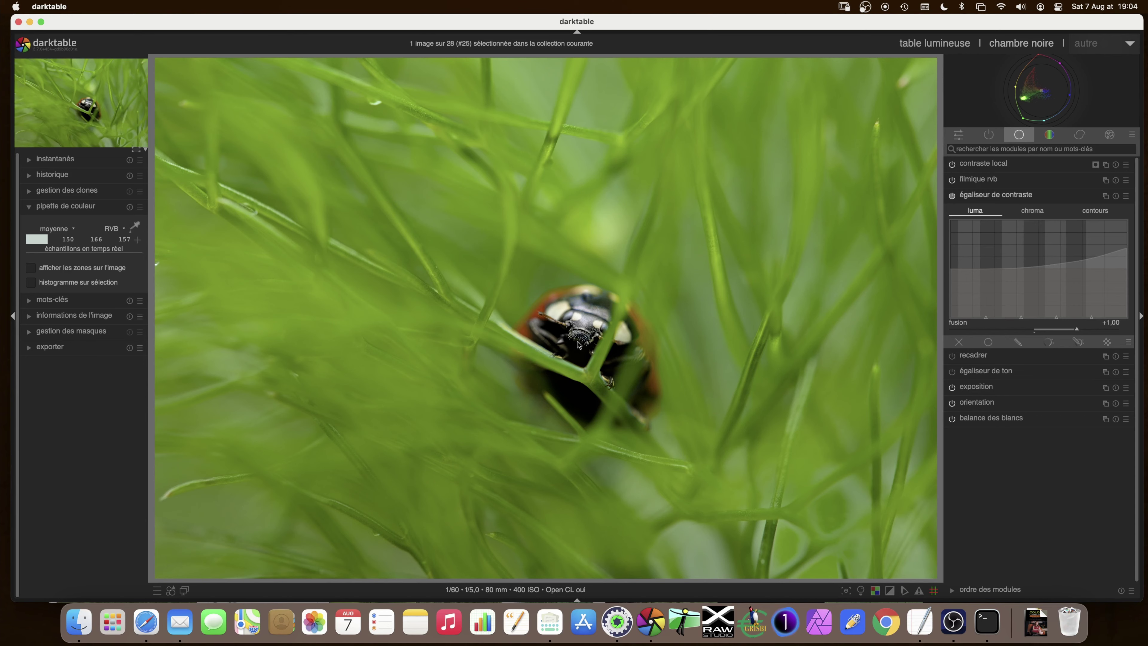
scroll(578, 342, up, 3)
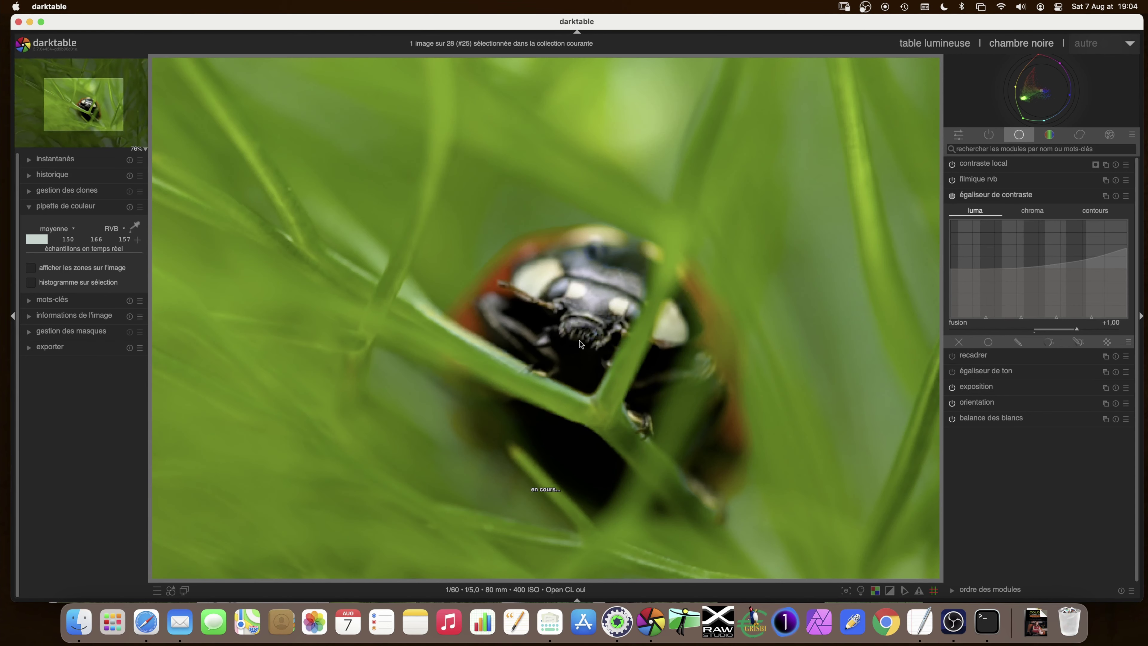
scroll(579, 344, up, 2)
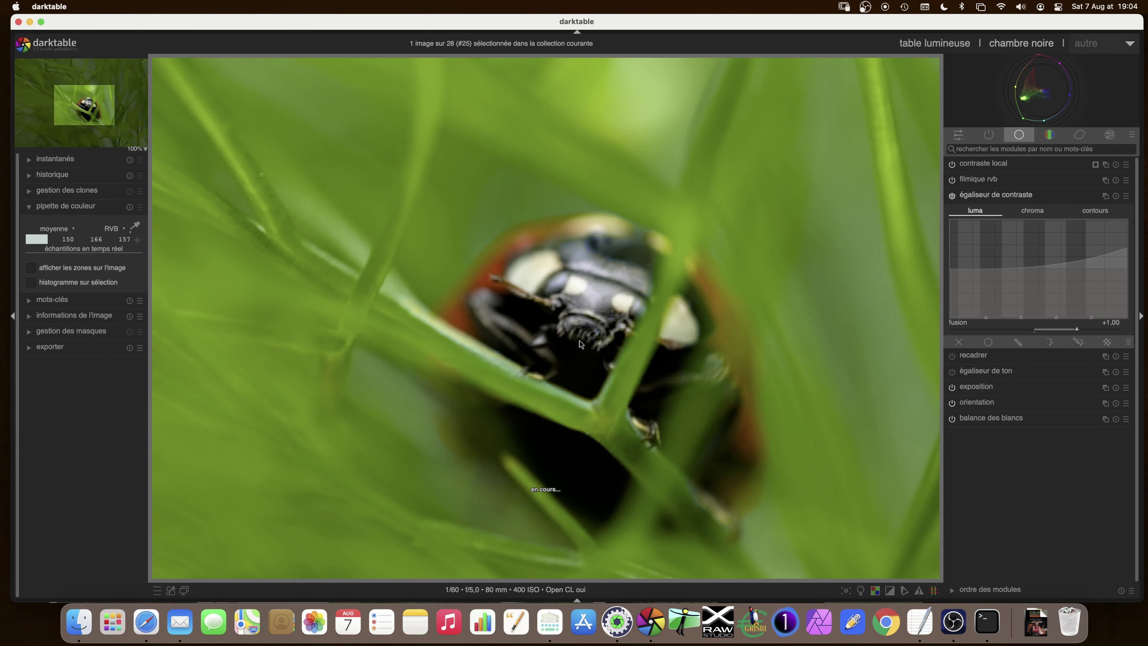
click(966, 198)
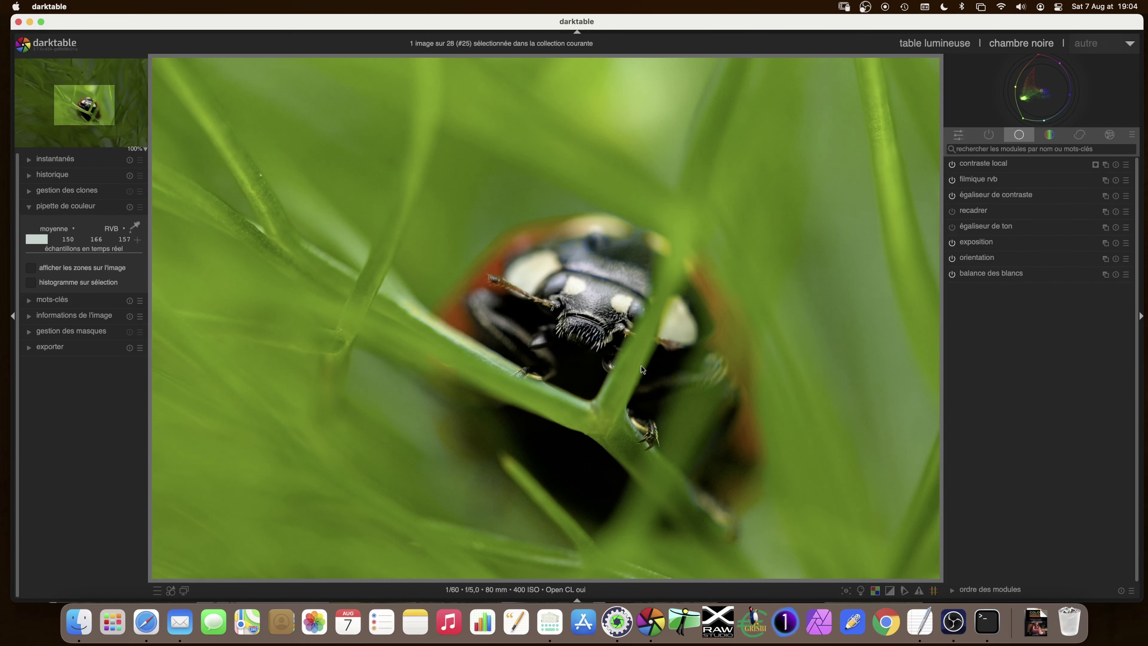
scroll(641, 365, down, 4)
scroll(641, 367, down, 2)
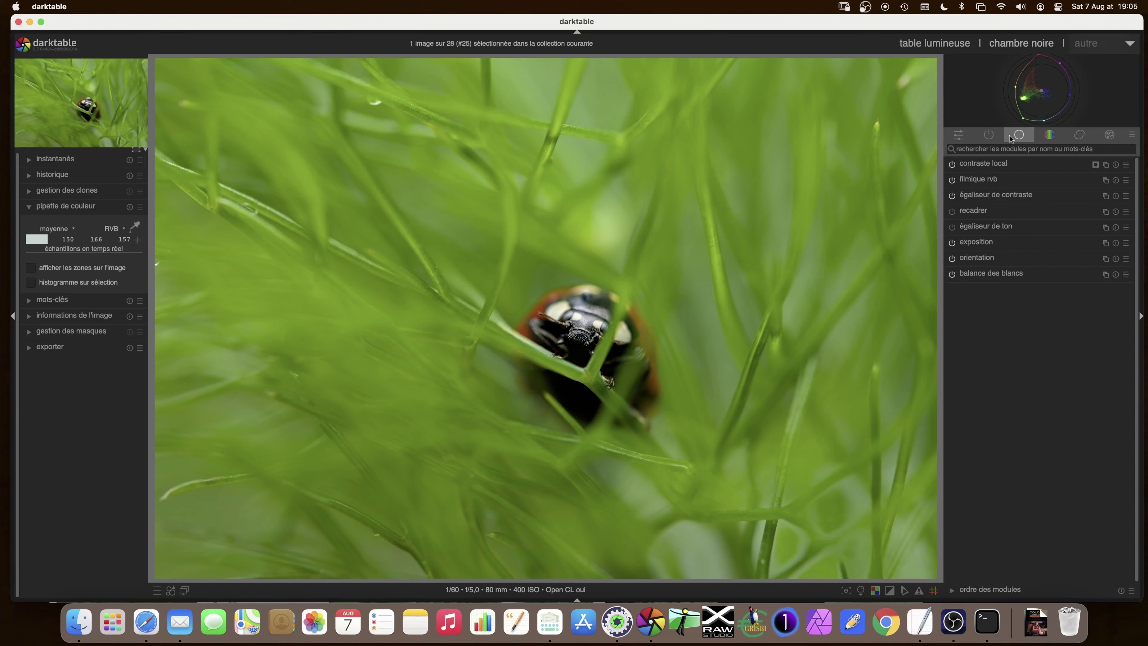
Show the active modules and compress the image's edit history
click(987, 136)
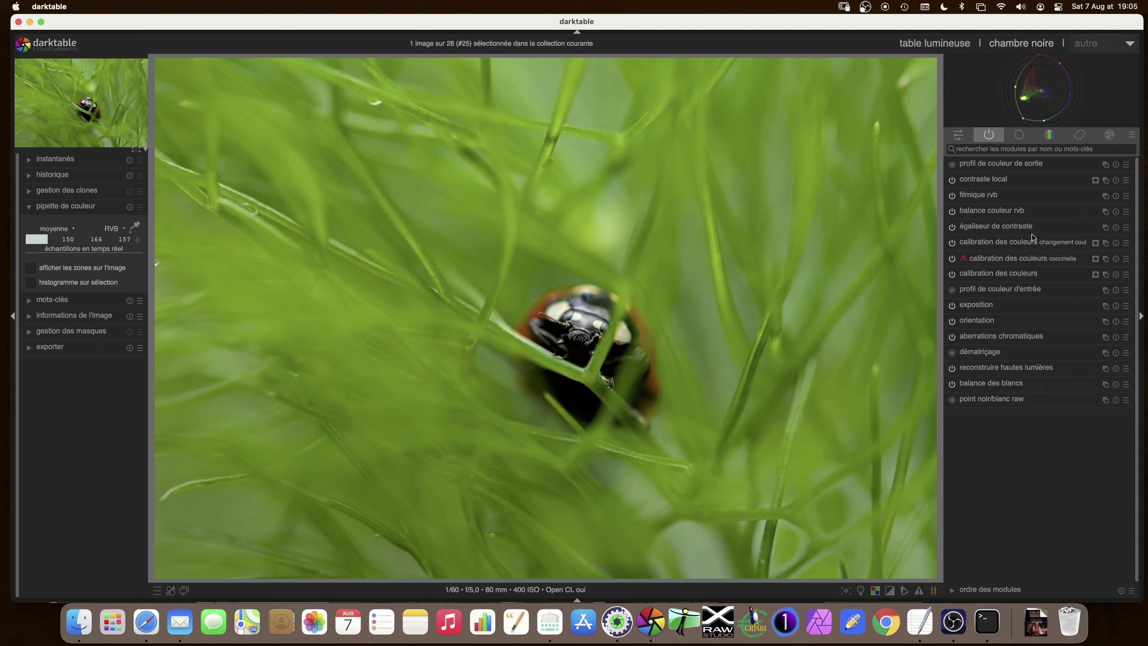
click(29, 175)
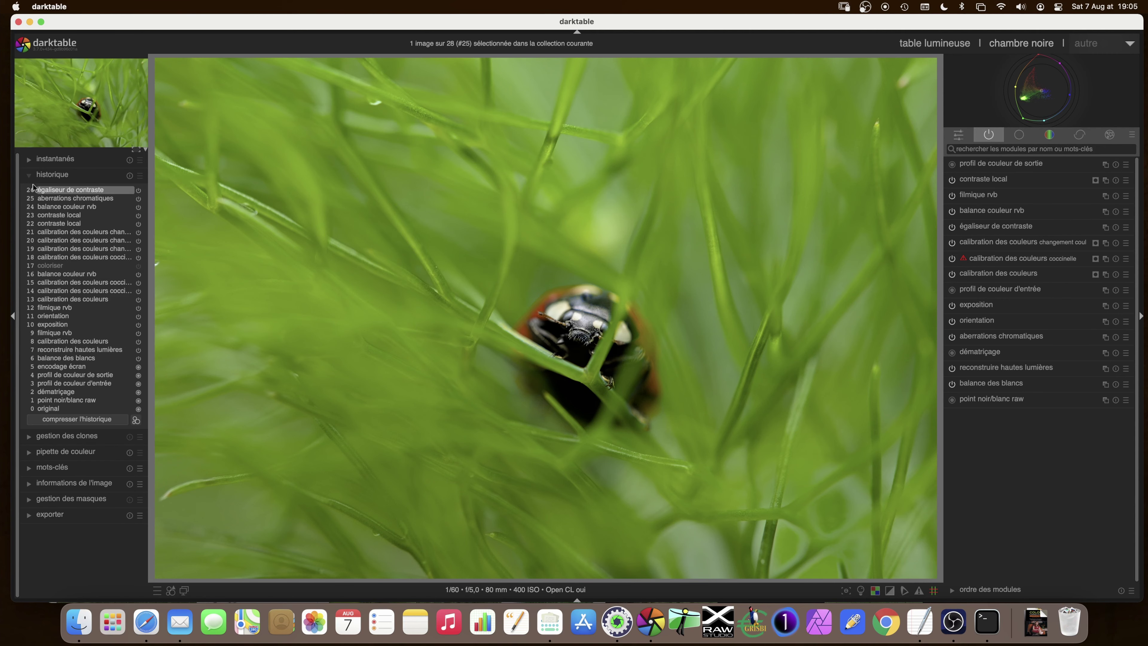
click(72, 421)
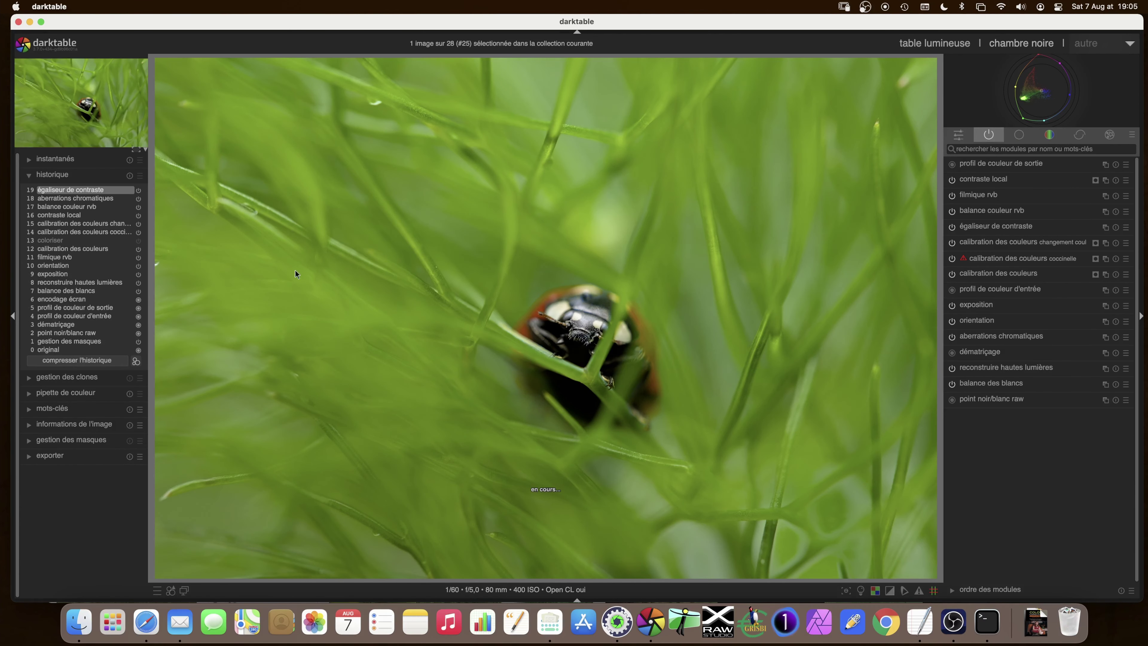
Review the development through the history states from filmique rvb to balance couleur rvb, ending on the latest égaliseur de contraste state
click(81, 256)
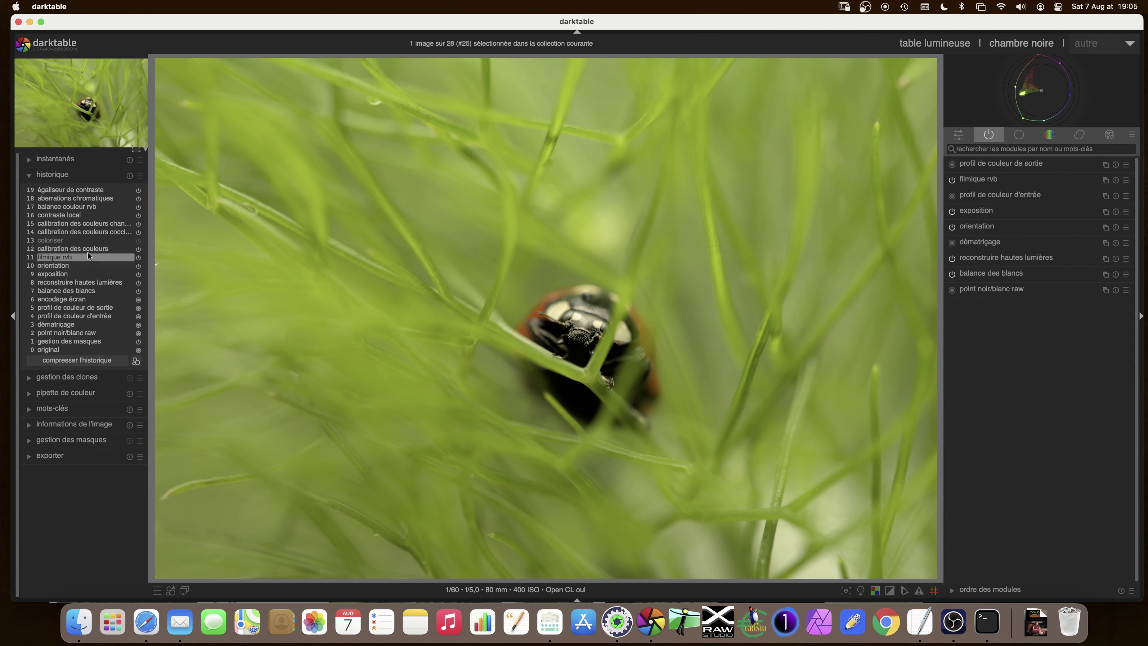
click(81, 249)
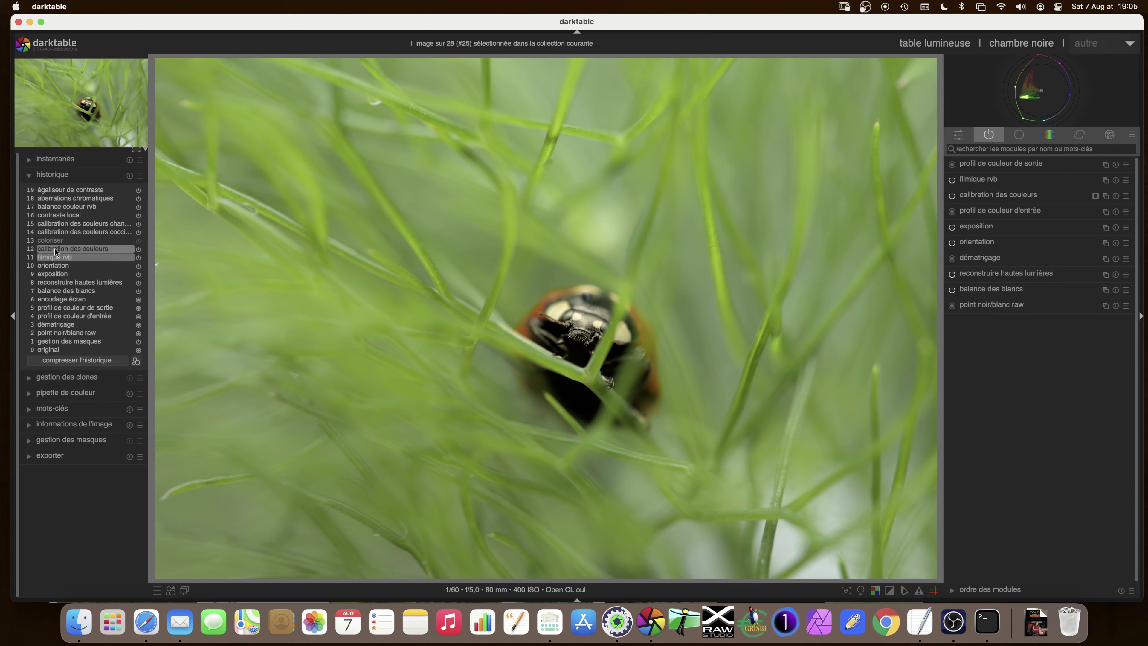
mouse_move(61, 234)
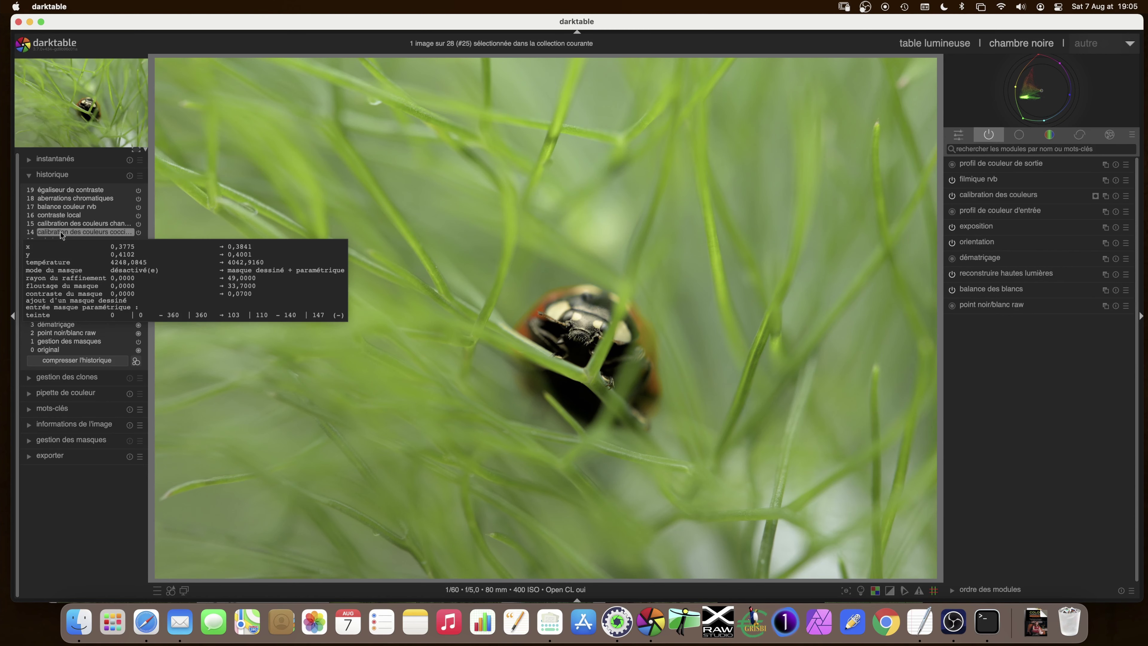
click(60, 231)
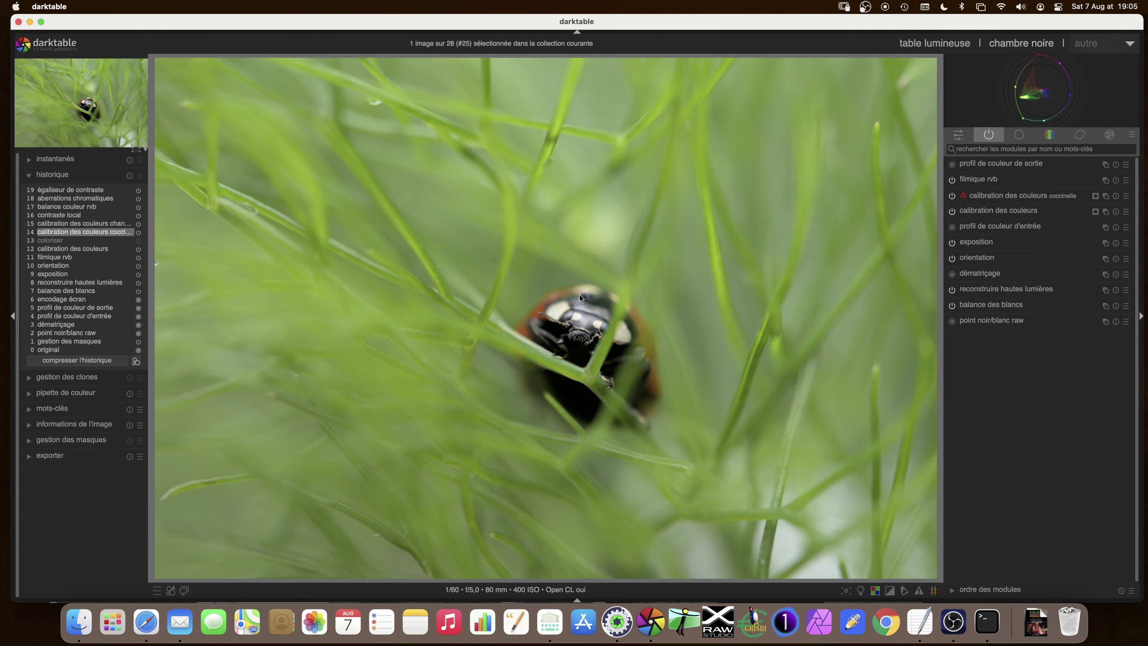
click(74, 225)
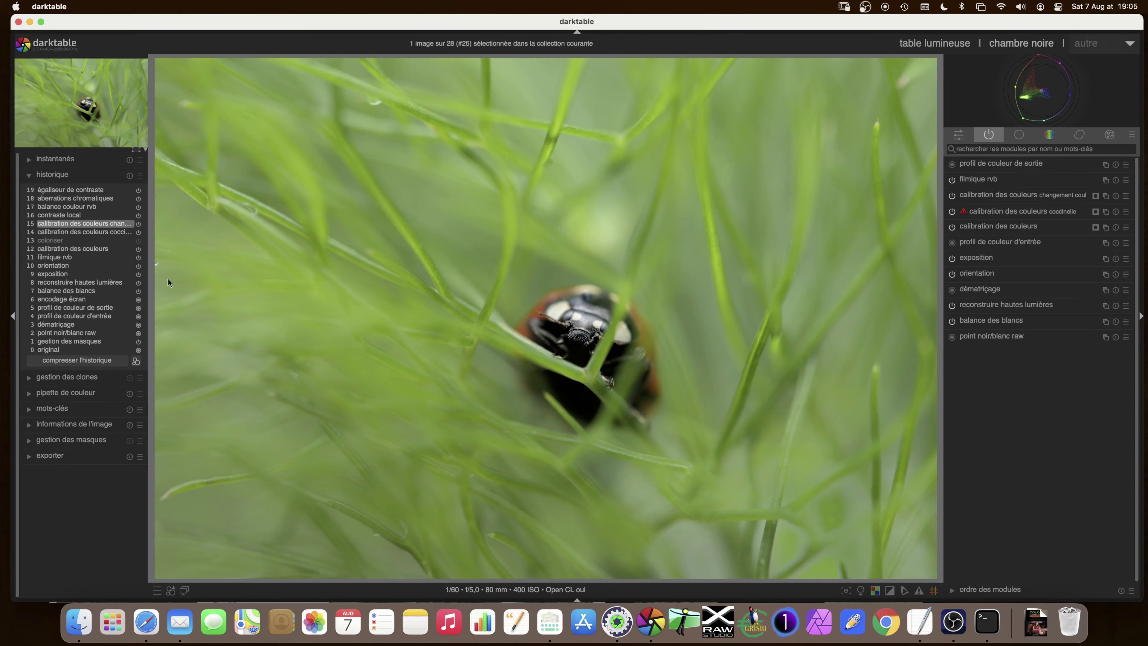
mouse_move(71, 225)
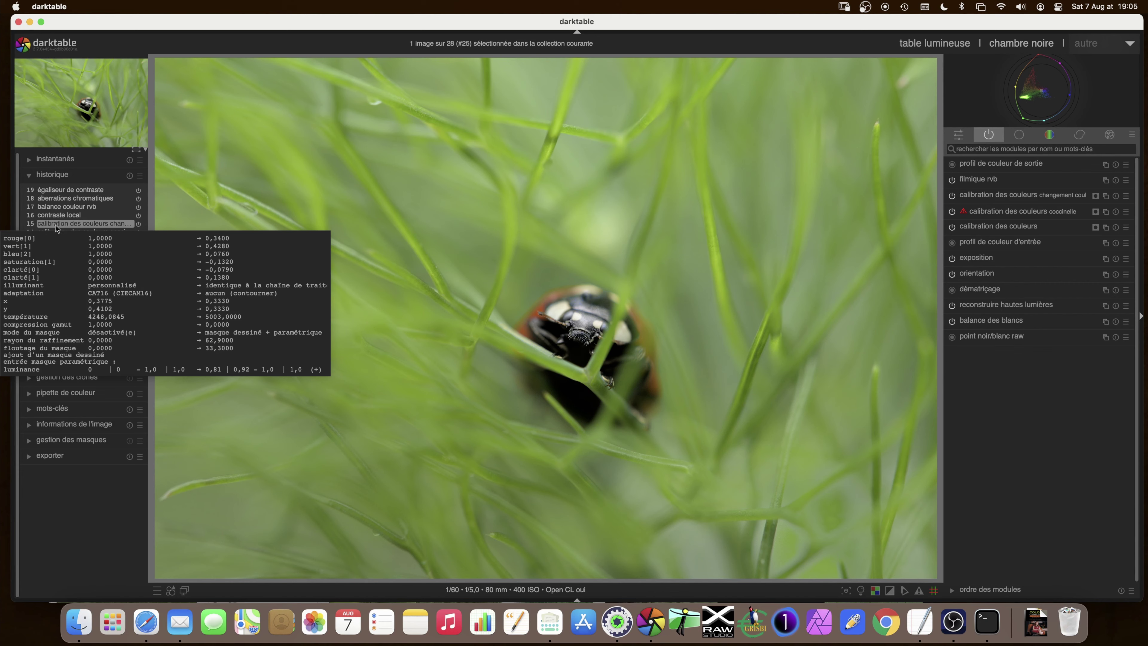
click(54, 216)
mouse_move(56, 220)
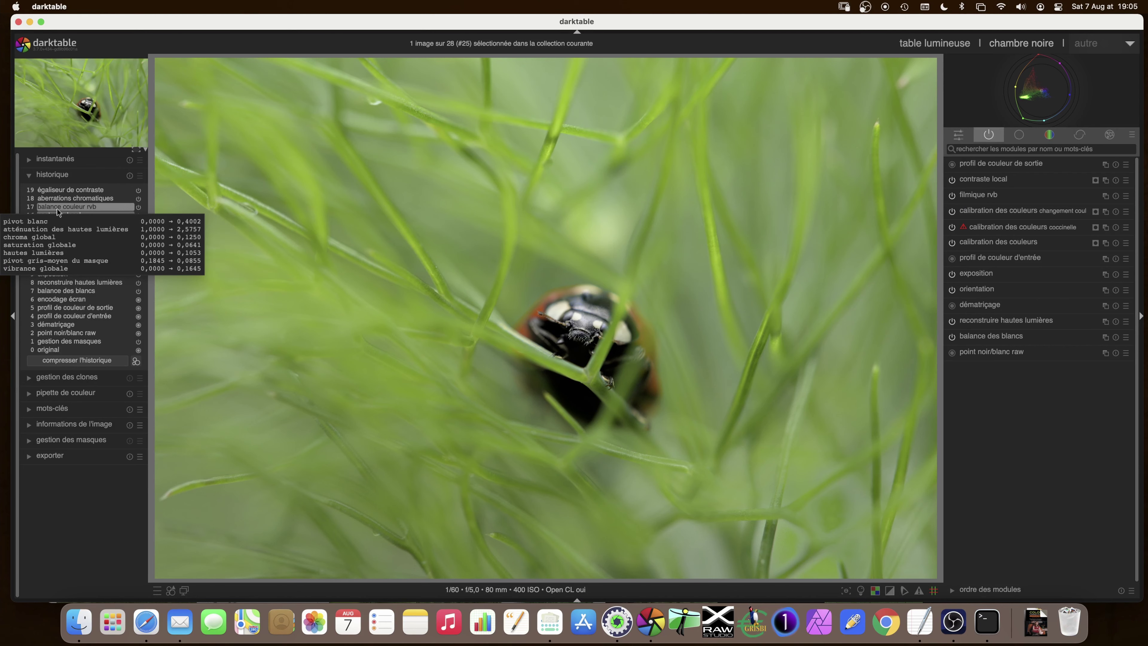
click(58, 207)
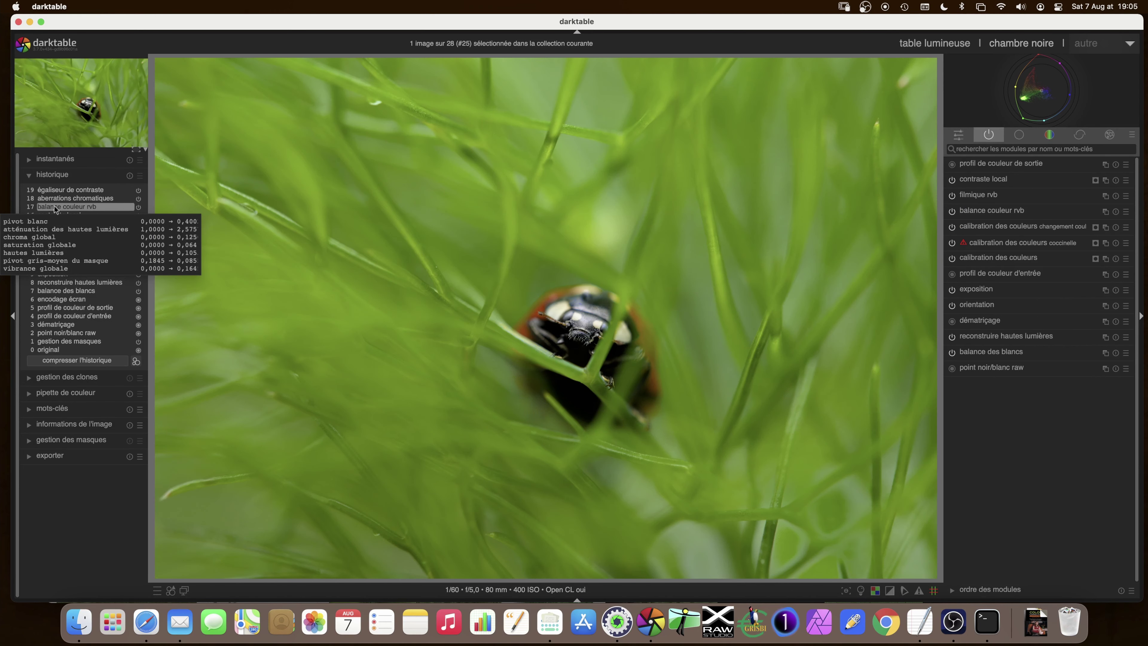
click(63, 190)
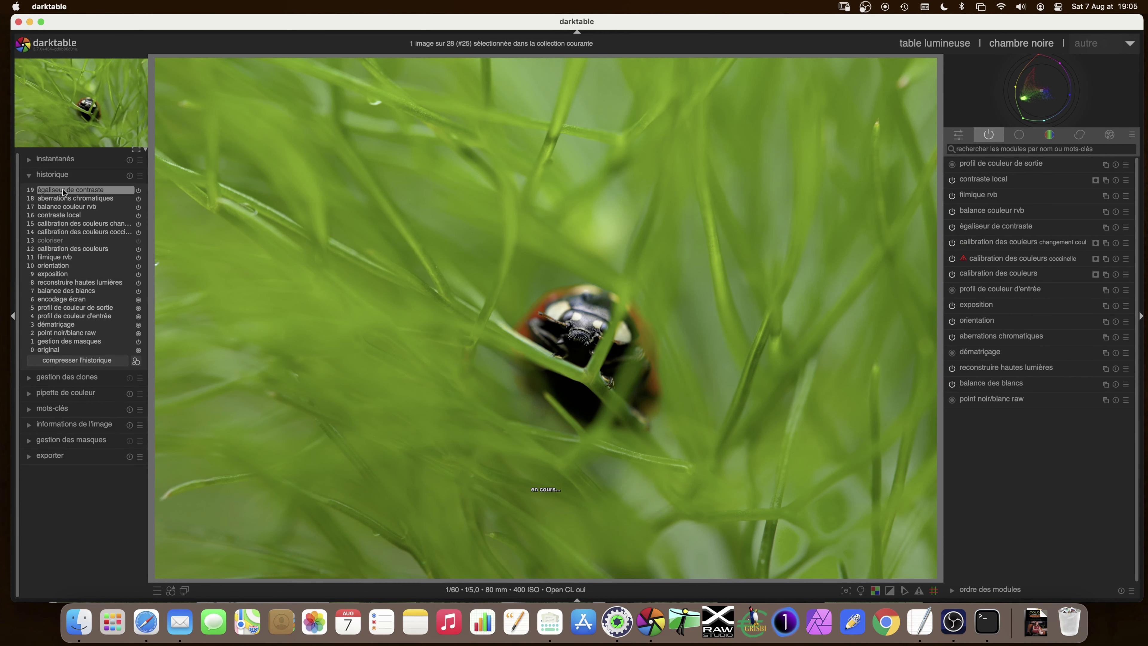